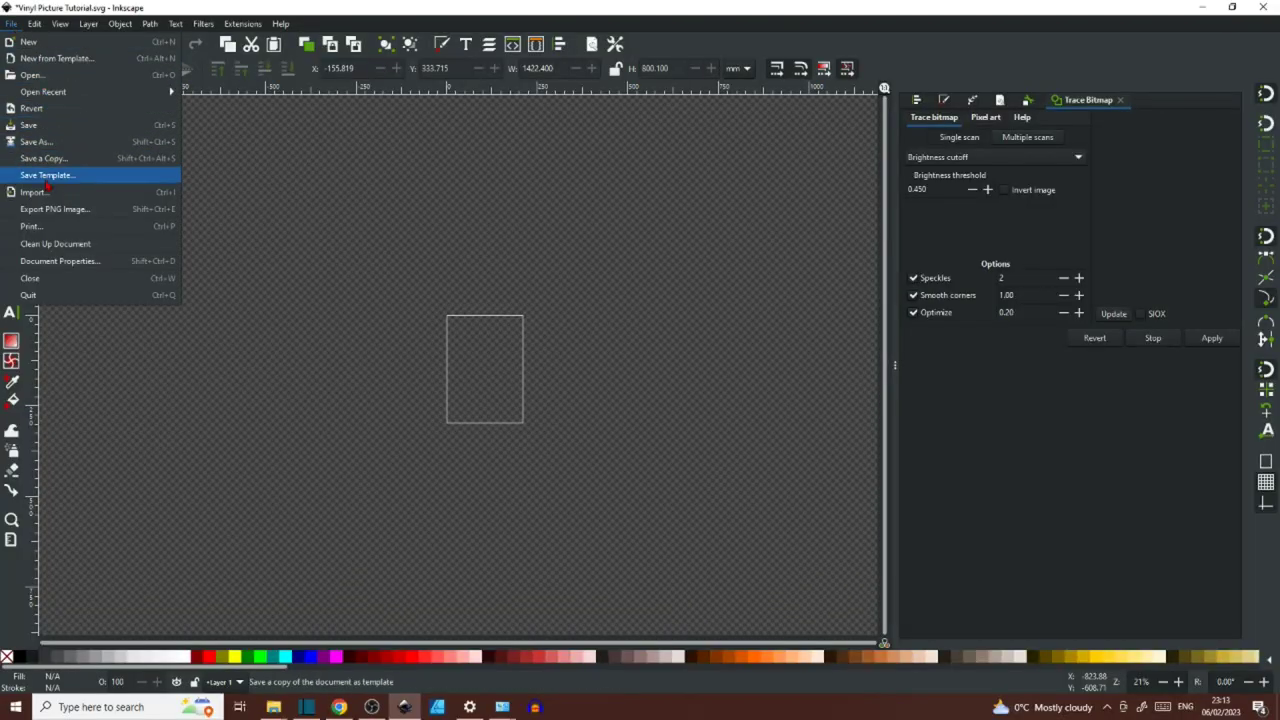
# - Import PXL_20230205_144240306.jpg as an embedded image with smooth rendering and centre it over the page area
pyautogui.hotkey('ctrl', 'i')
pyautogui.click(107, 118)
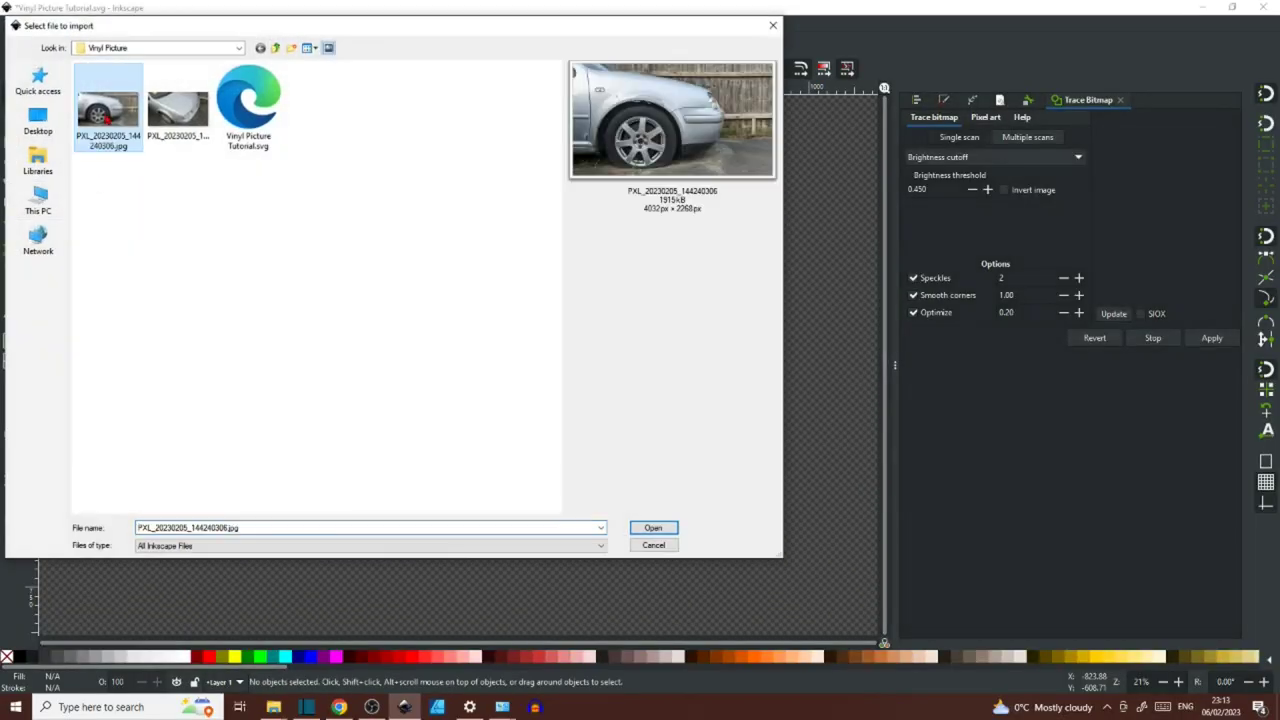
pyautogui.click(674, 530)
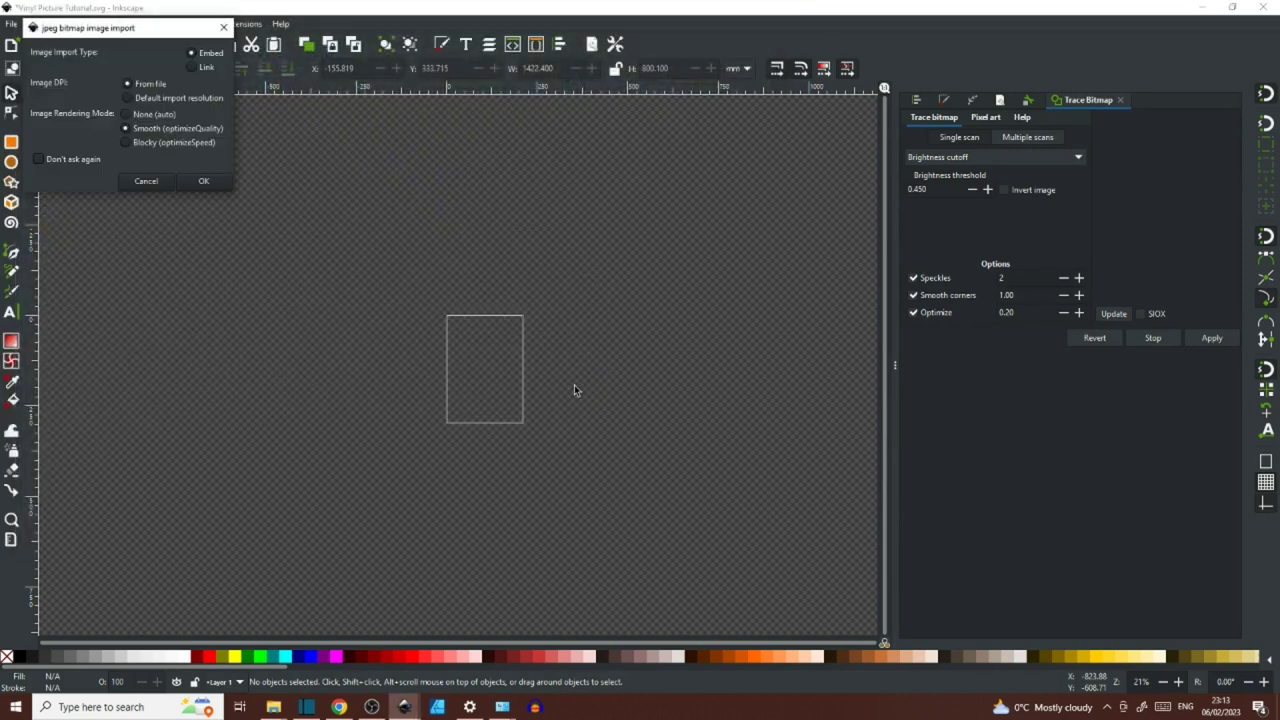
pyautogui.click(204, 182)
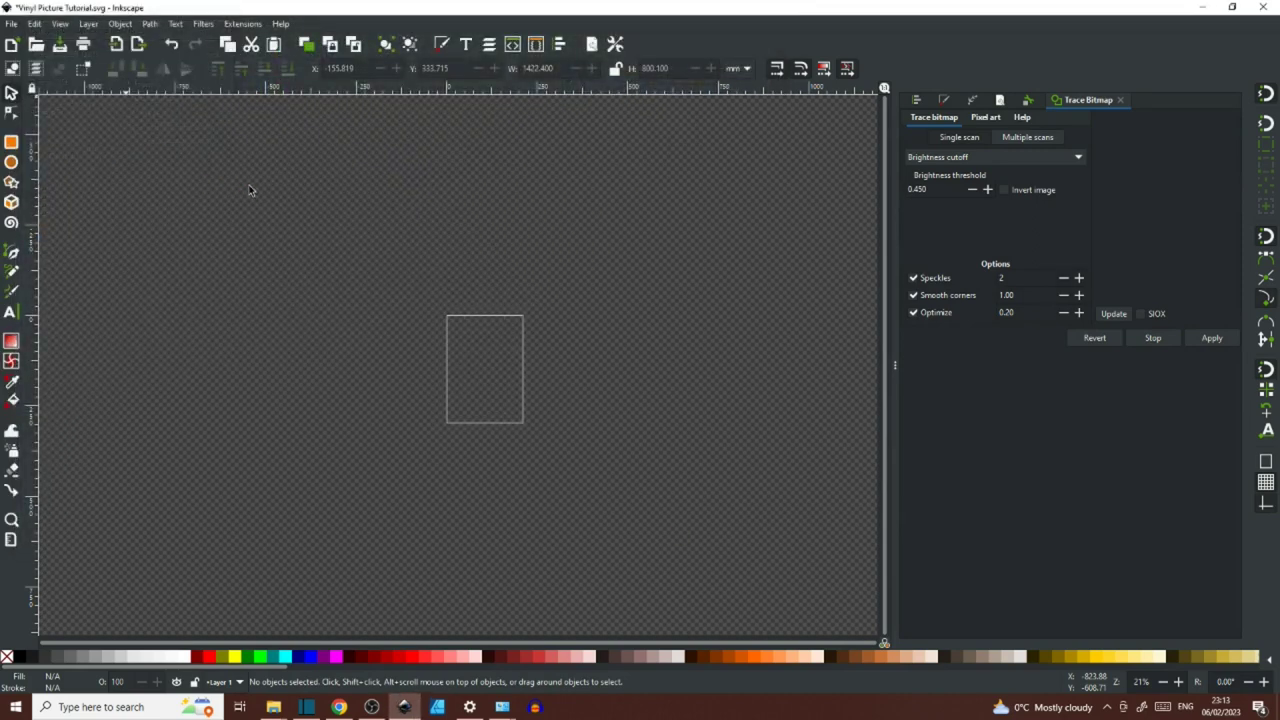
pyautogui.moveTo(580, 443); pyautogui.dragTo(409, 298)
# - Trace the car's door panel as a closed Pen shape using straight segments along the window edge, door gap, sill and photo edge
pyautogui.press('b')
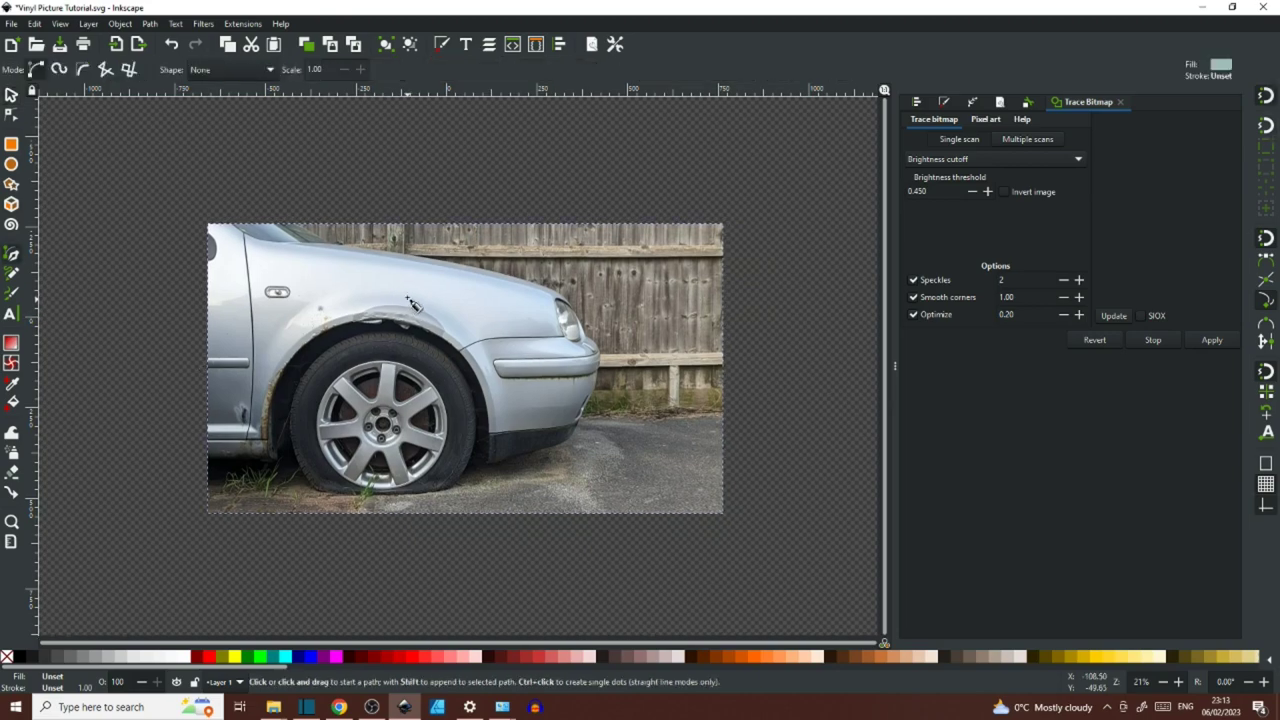
pyautogui.scroll(6, 228, 233)
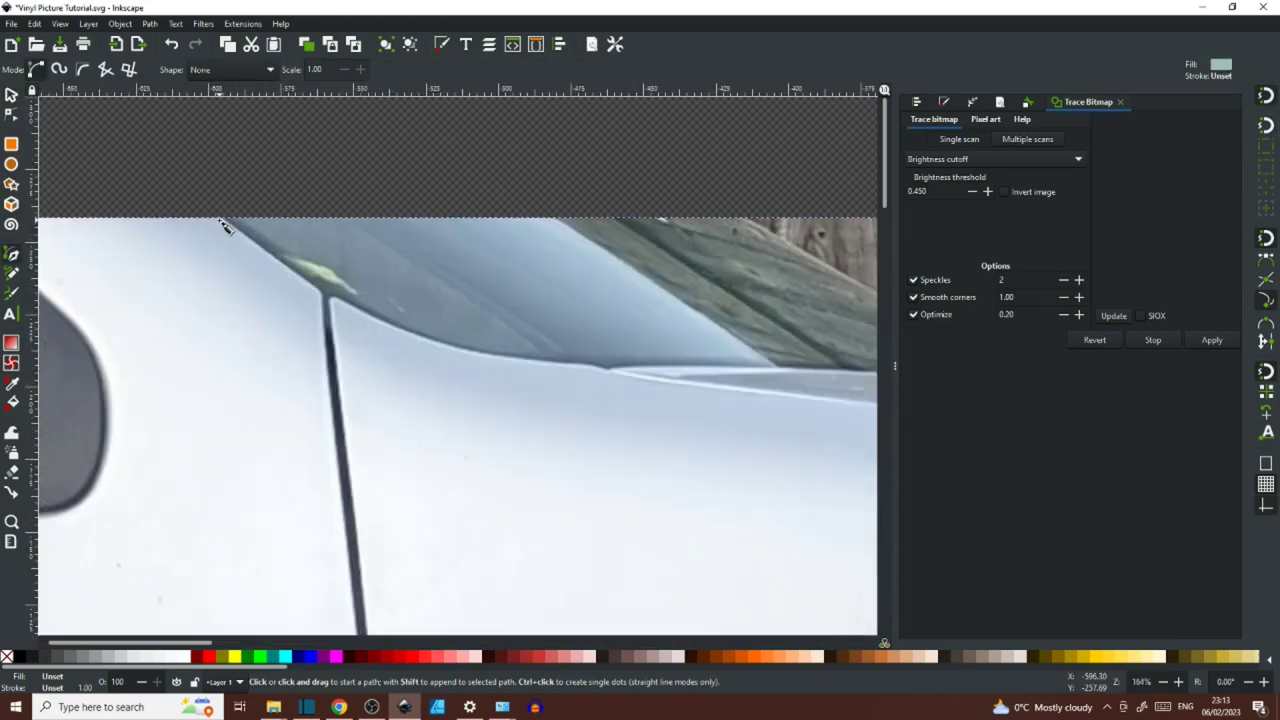
pyautogui.click(223, 219)
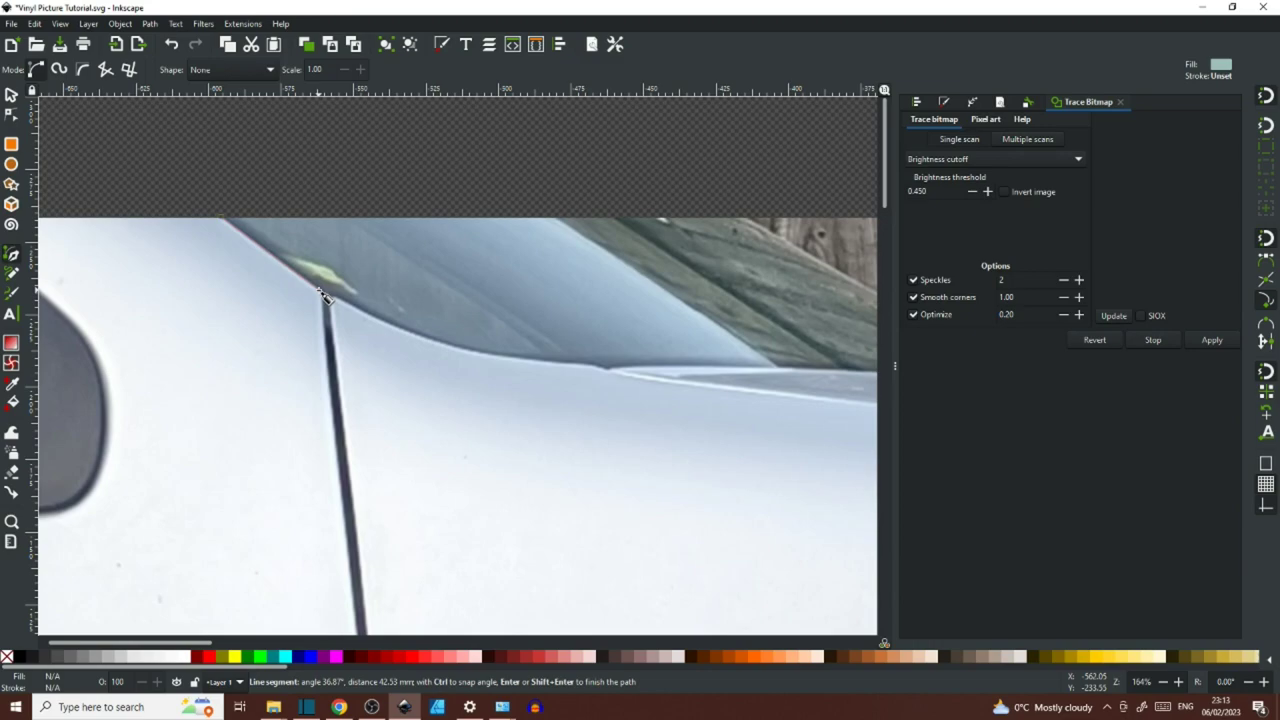
pyautogui.scroll(-10, 371, 409)
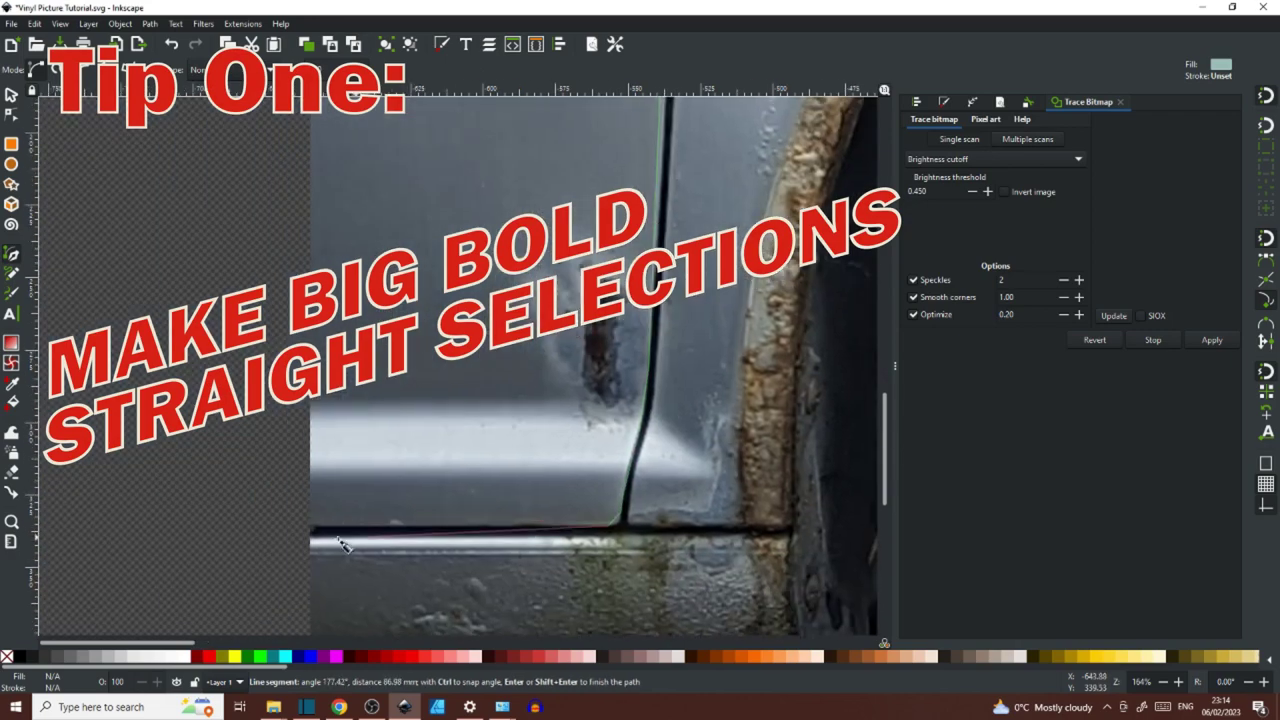
pyautogui.click(308, 530)
pyautogui.scroll(-5, 300, 441)
pyautogui.scroll(7, 292, 152)
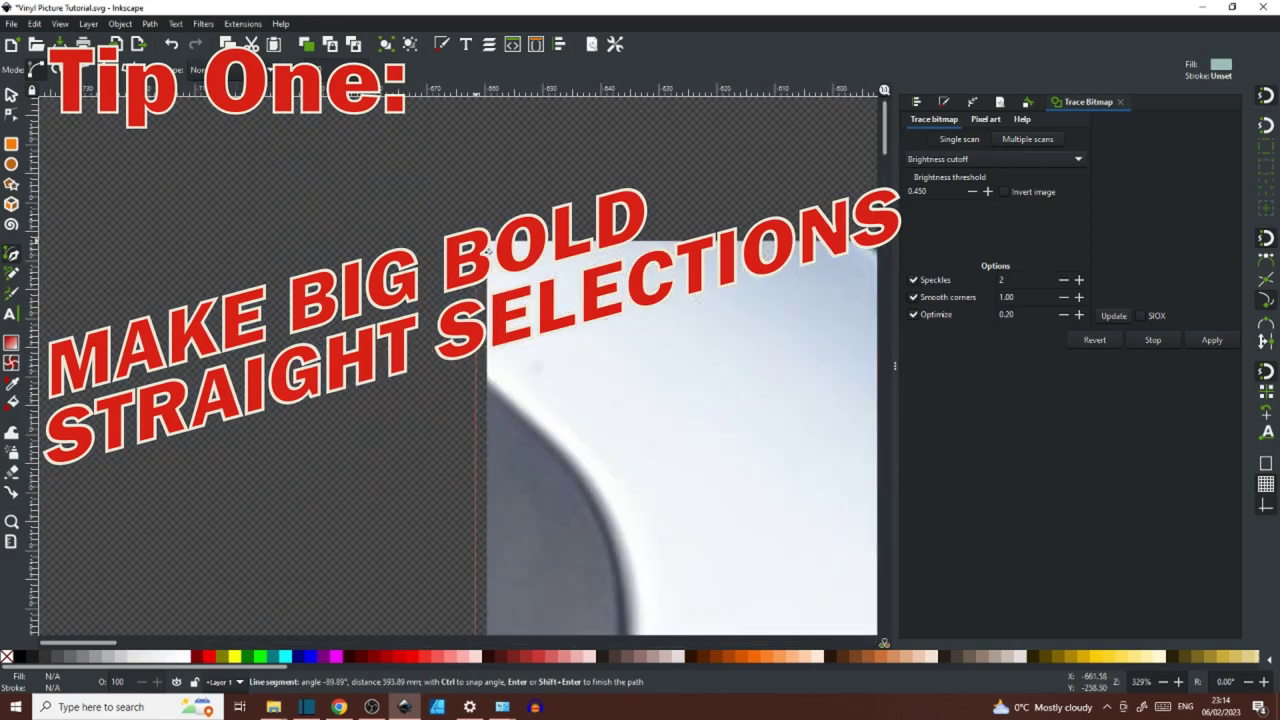
pyautogui.click(486, 241)
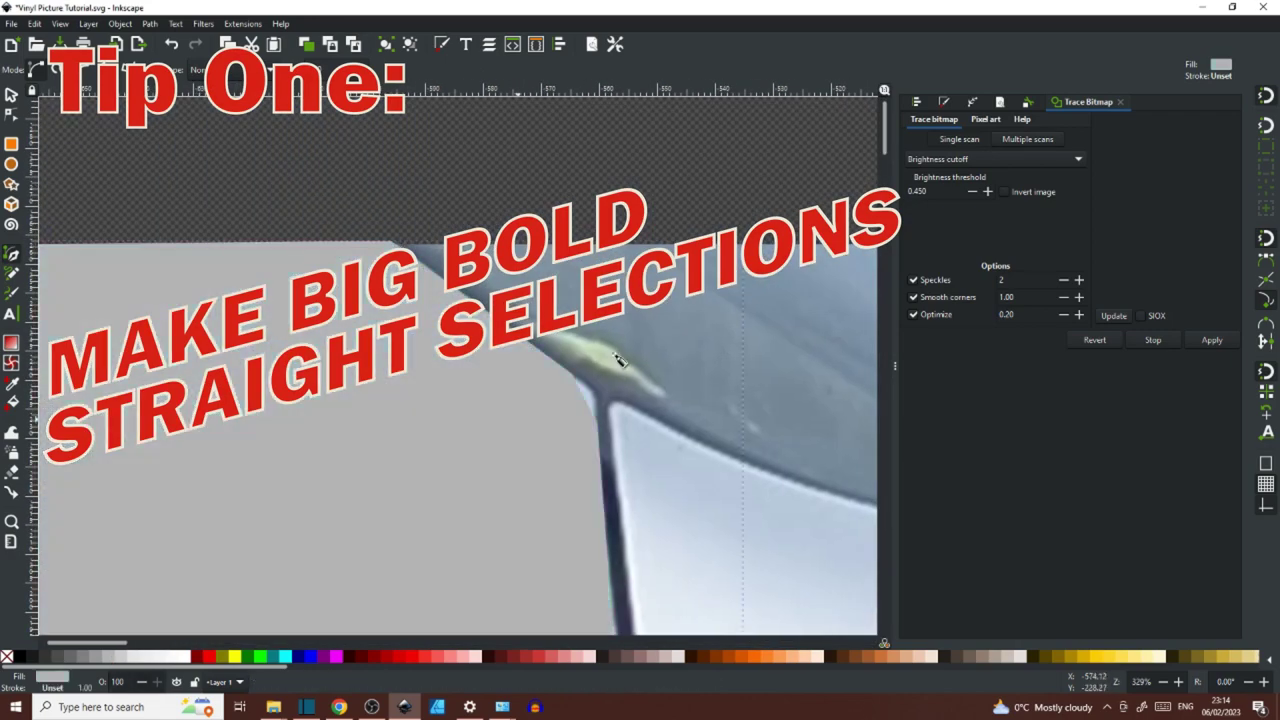
# - Remove the stroke paint from the door panel shape
pyautogui.hotkey('ctrl', 'shift', 'f')
pyautogui.click(987, 119)
pyautogui.click(914, 141)
pyautogui.click(918, 118)
# - Start a Pen path for the front wing and bonnet, running from the door gap's upper end along the windscreen base past the wiper
pyautogui.scroll(-9, 739, 357)
pyautogui.moveTo(766, 352); pyautogui.dragTo(513, 321)
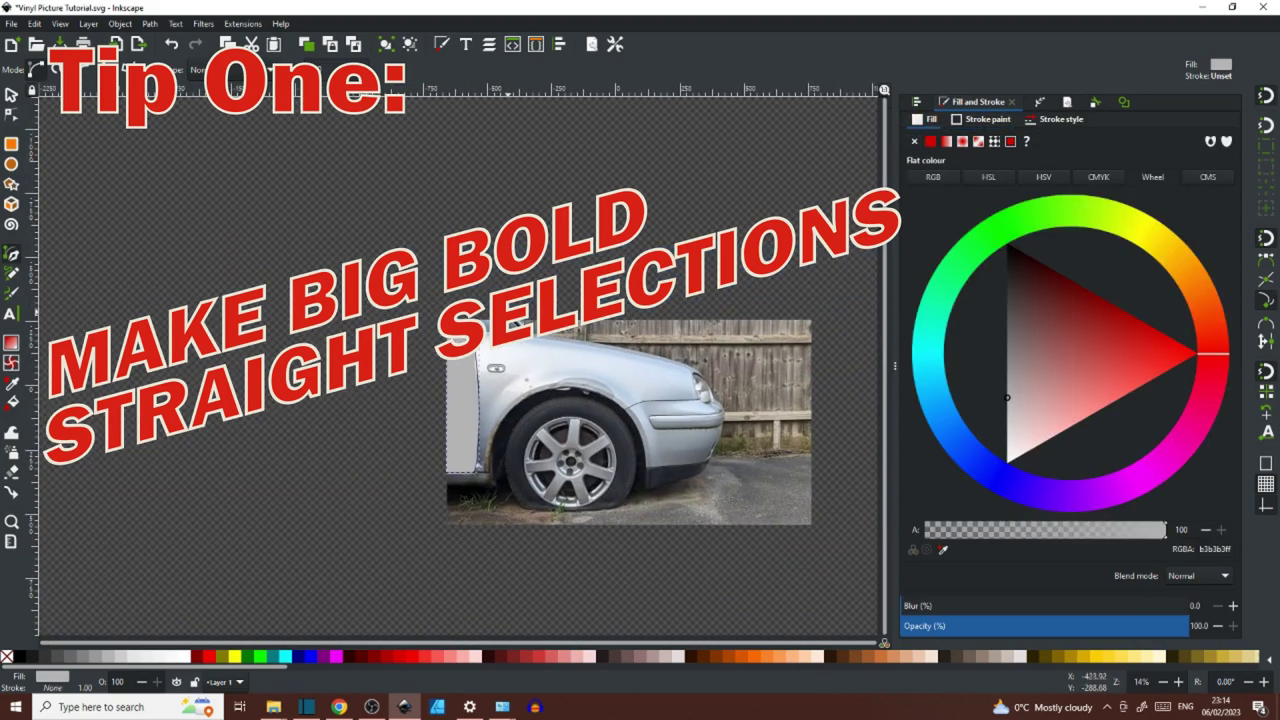
pyautogui.scroll(8, 512, 323)
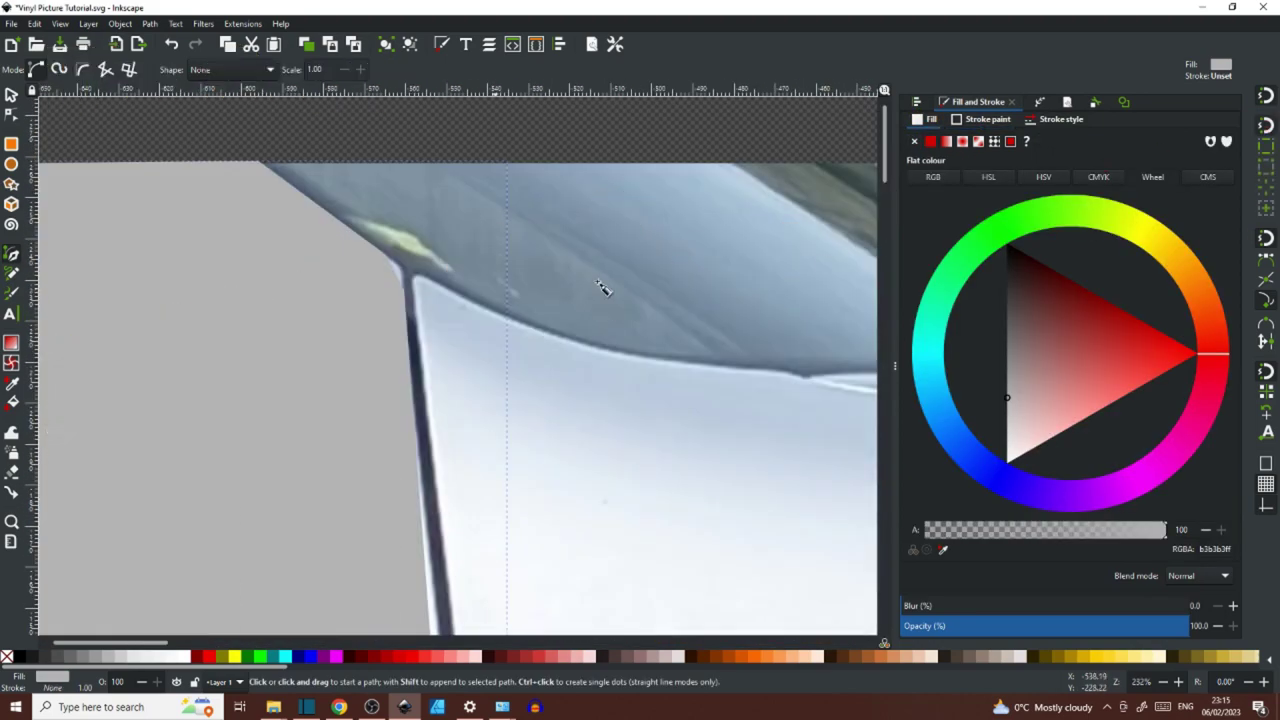
pyautogui.click(414, 292)
pyautogui.click(794, 375)
pyautogui.scroll(-3, 797, 378)
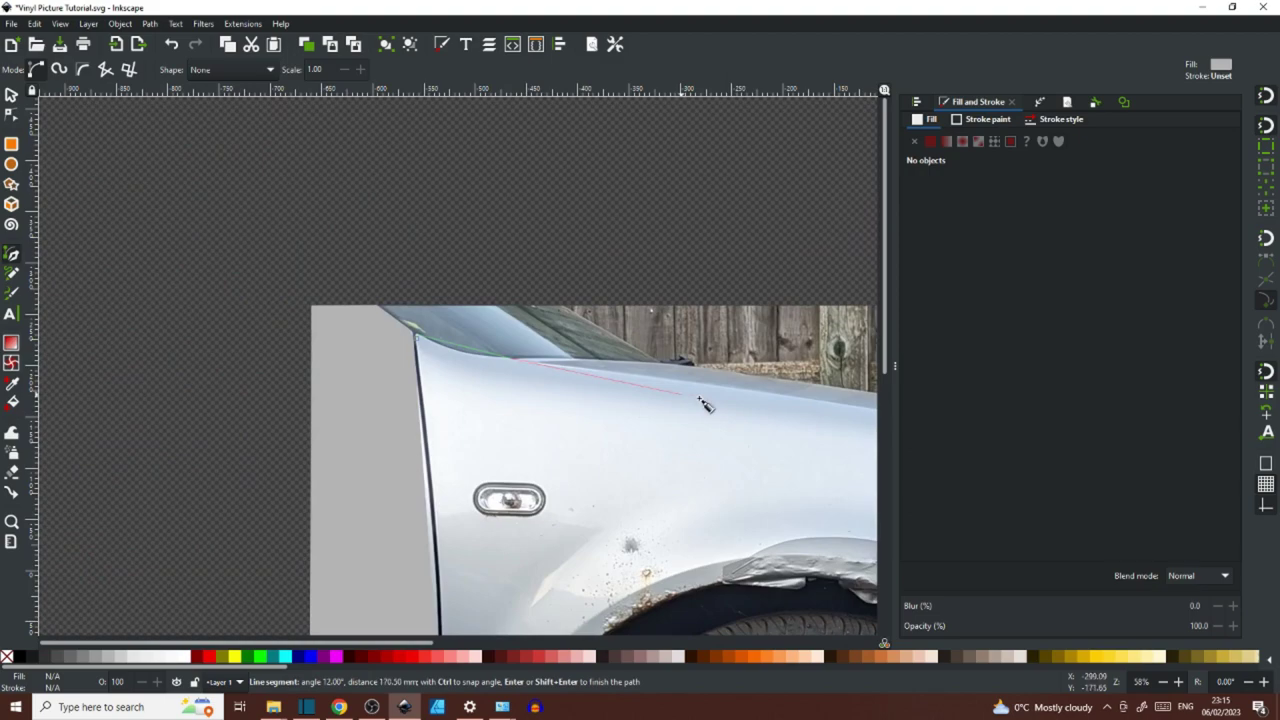
pyautogui.scroll(5, 529, 366)
pyautogui.scroll(-2, 697, 368)
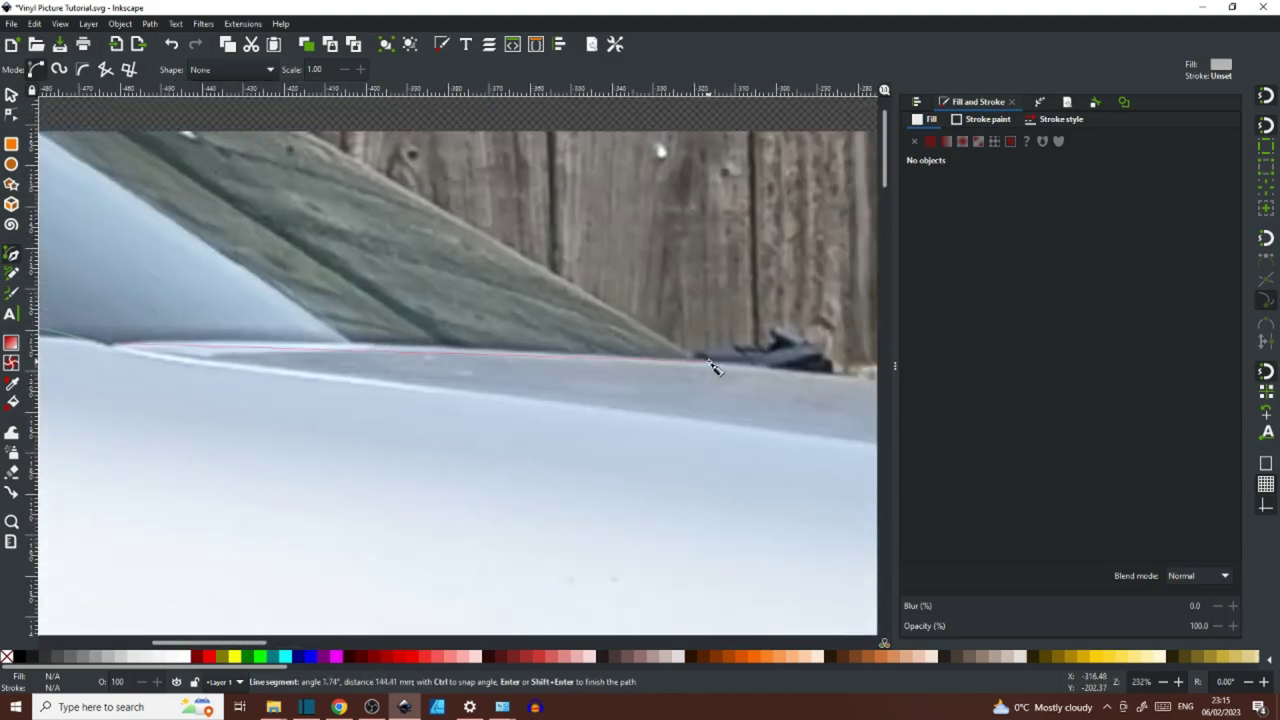
pyautogui.moveTo(830, 374); pyautogui.dragTo(421, 308)
pyautogui.click(421, 308)
# - Extend the wing path with straight segments along the bonnet's upper edge and around the pointed tip above the headlight
pyautogui.moveTo(800, 400); pyautogui.dragTo(311, 280)
pyautogui.moveTo(820, 380); pyautogui.dragTo(443, 260)
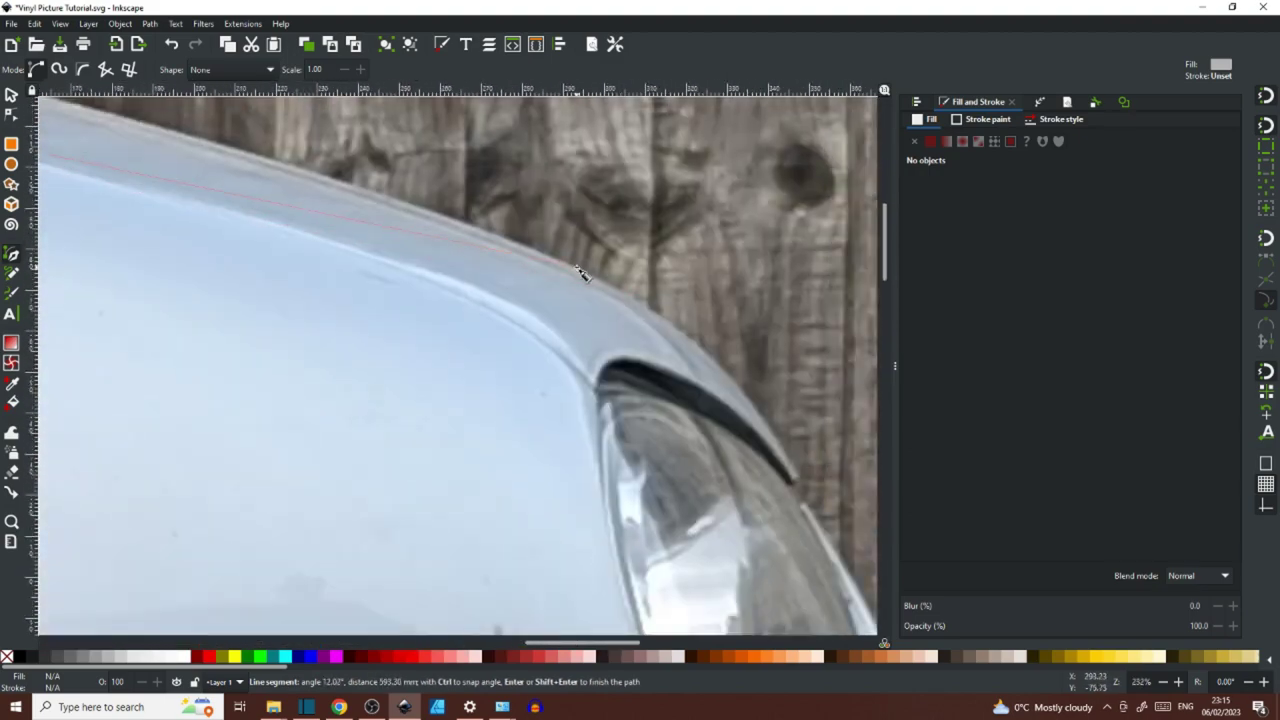
pyautogui.scroll(5, 802, 478)
pyautogui.click(616, 350)
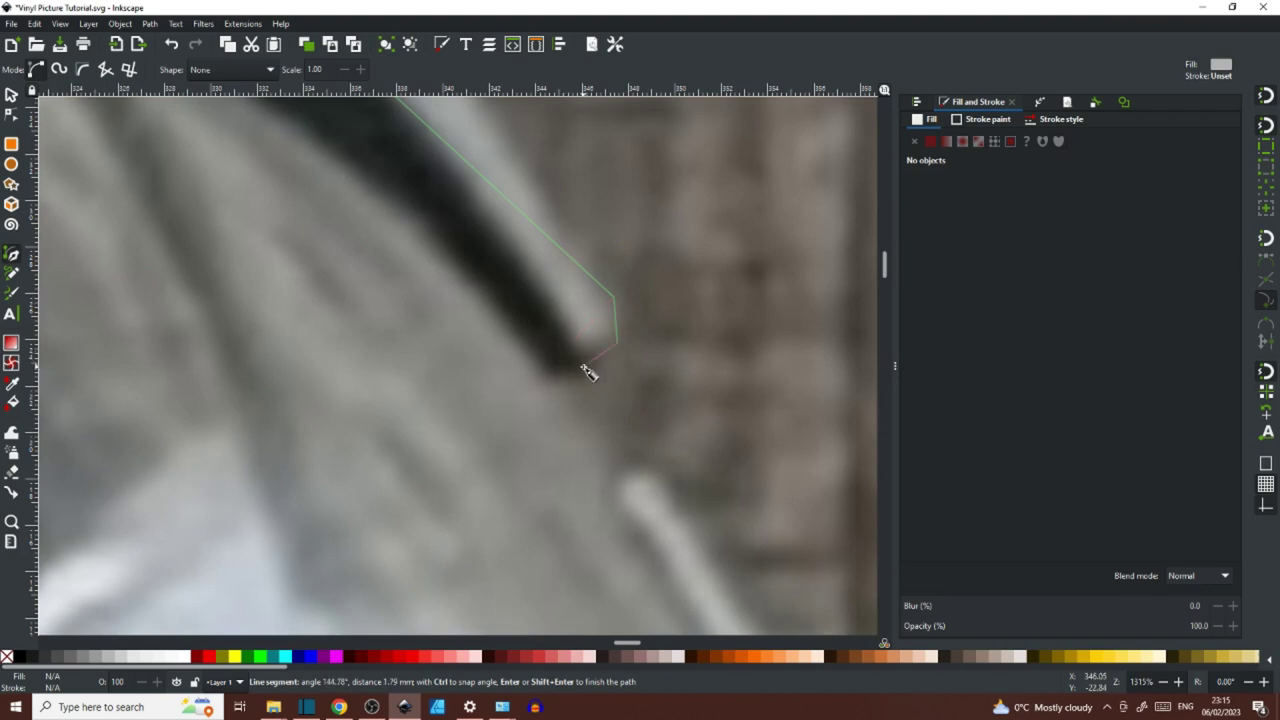
pyautogui.click(581, 364)
# - Continue the wing path back along the headlight's upper edge and down its inner side to the lower corner
pyautogui.scroll(-4, 549, 328)
pyautogui.scroll(3, 490, 220)
pyautogui.moveTo(310, 178); pyautogui.dragTo(445, 270)
pyautogui.click(440, 268)
pyautogui.click(183, 163)
pyautogui.hscroll(-8, 300, 220)
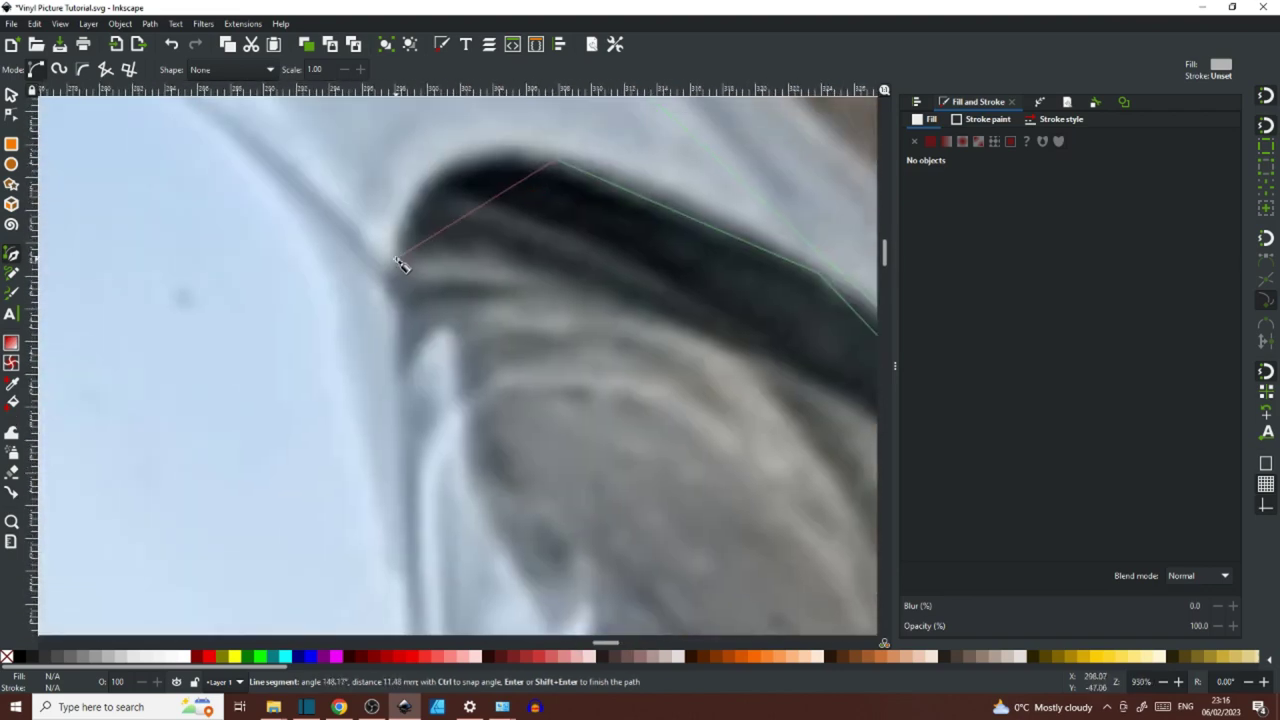
pyautogui.scroll(-6, 394, 302)
pyautogui.scroll(3, 397, 388)
pyautogui.click(413, 463)
pyautogui.moveTo(416, 465); pyautogui.dragTo(414, 251)
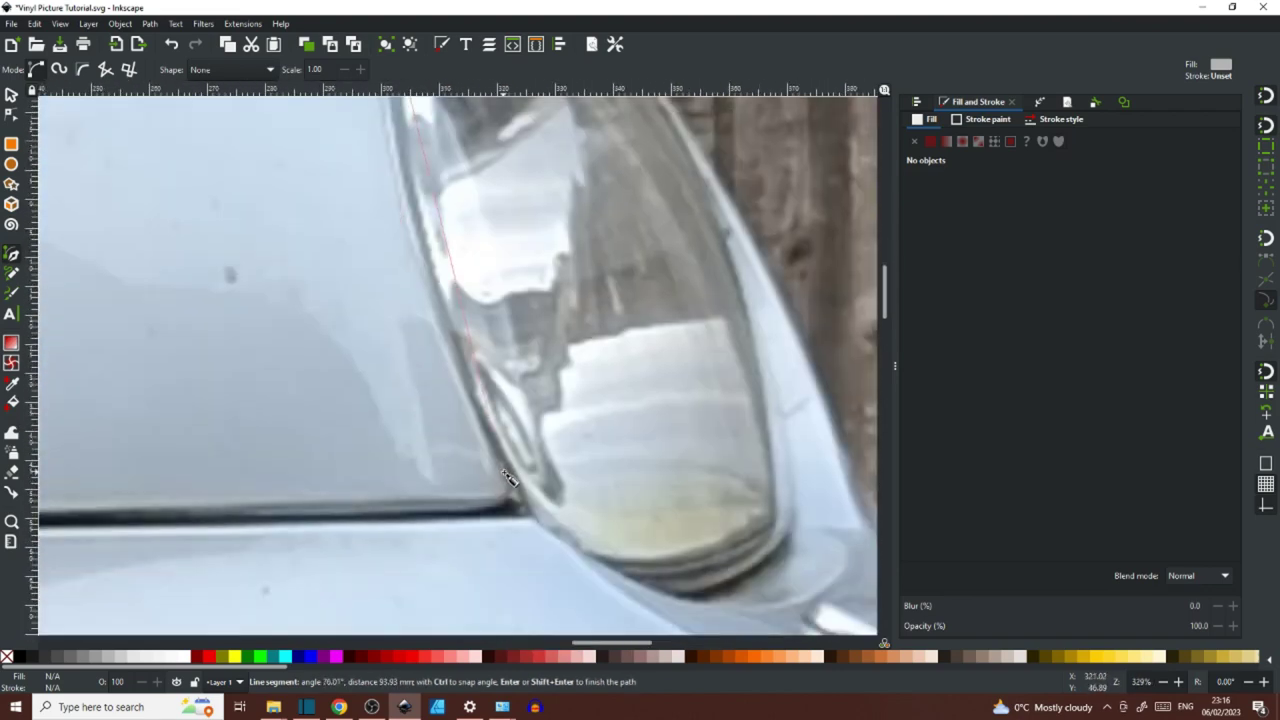
pyautogui.click(515, 503)
# - Carry the wing path along the panel gap above the bumper to the edge of the wheel arch
pyautogui.moveTo(372, 499); pyautogui.dragTo(868, 425)
pyautogui.click(288, 432)
pyautogui.scroll(-1, 288, 432)
pyautogui.moveTo(288, 432); pyautogui.dragTo(770, 289)
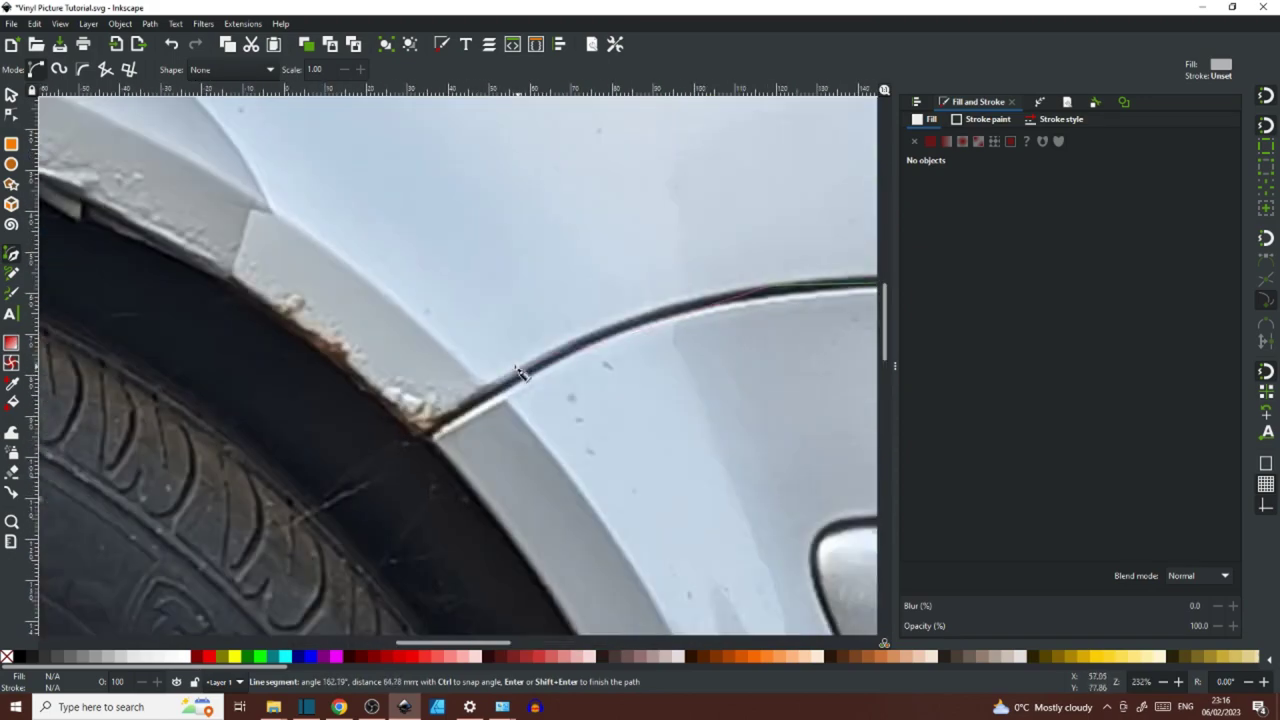
pyautogui.click(424, 436)
# - Run the wing path straight across the wheel to the rear arch's lower end and along the sill to the door gap
pyautogui.scroll(-3, 329, 389)
pyautogui.moveTo(192, 343); pyautogui.dragTo(632, 361)
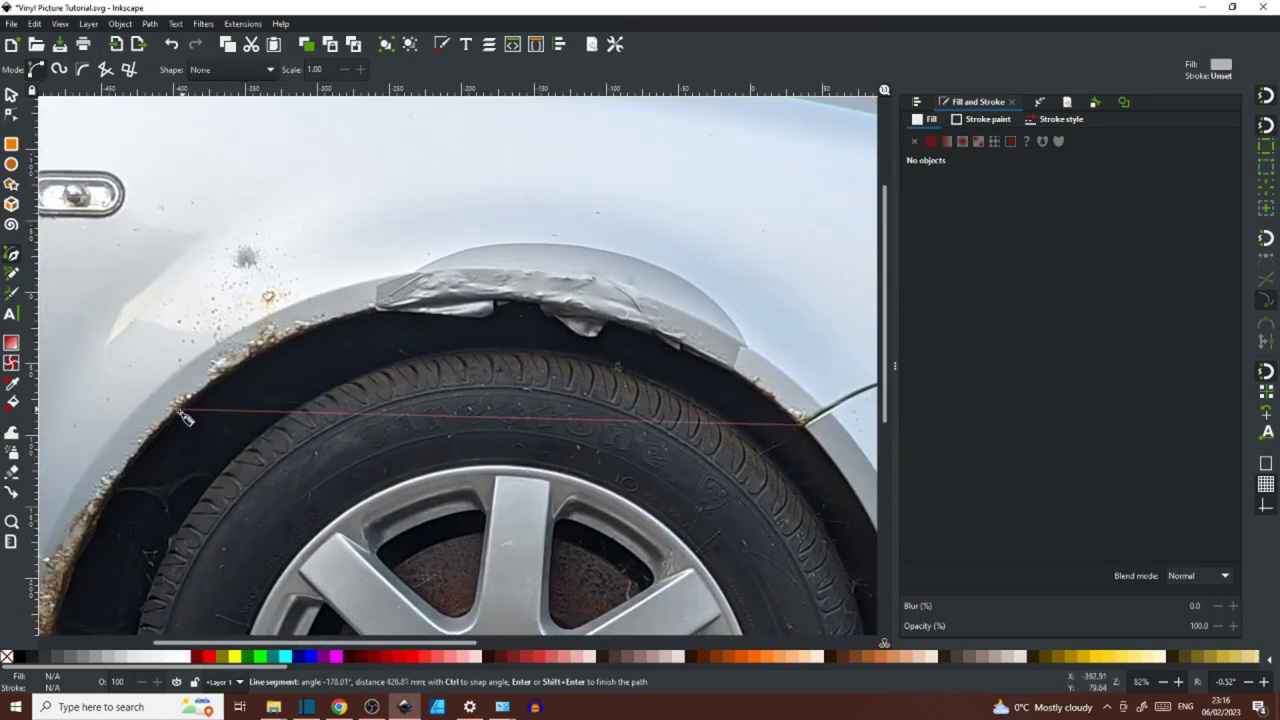
pyautogui.scroll(-3, 120, 497)
pyautogui.scroll(6, 98, 600)
pyautogui.click(82, 593)
pyautogui.moveTo(82, 593); pyautogui.dragTo(474, 511)
pyautogui.click(460, 527)
pyautogui.click(258, 525)
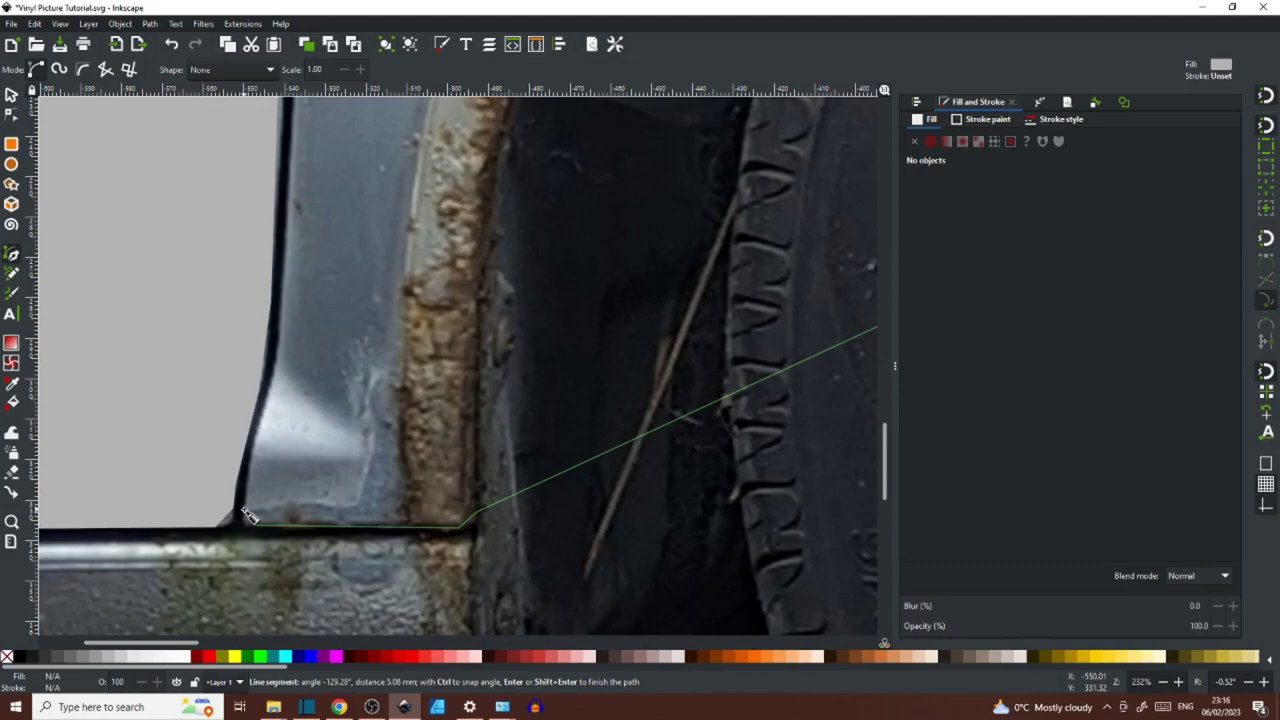
# - Follow the door gap upward with straight segments and close the wing and bonnet path at its starting node
pyautogui.scroll(-3, 287, 327)
pyautogui.scroll(5, 262, 370)
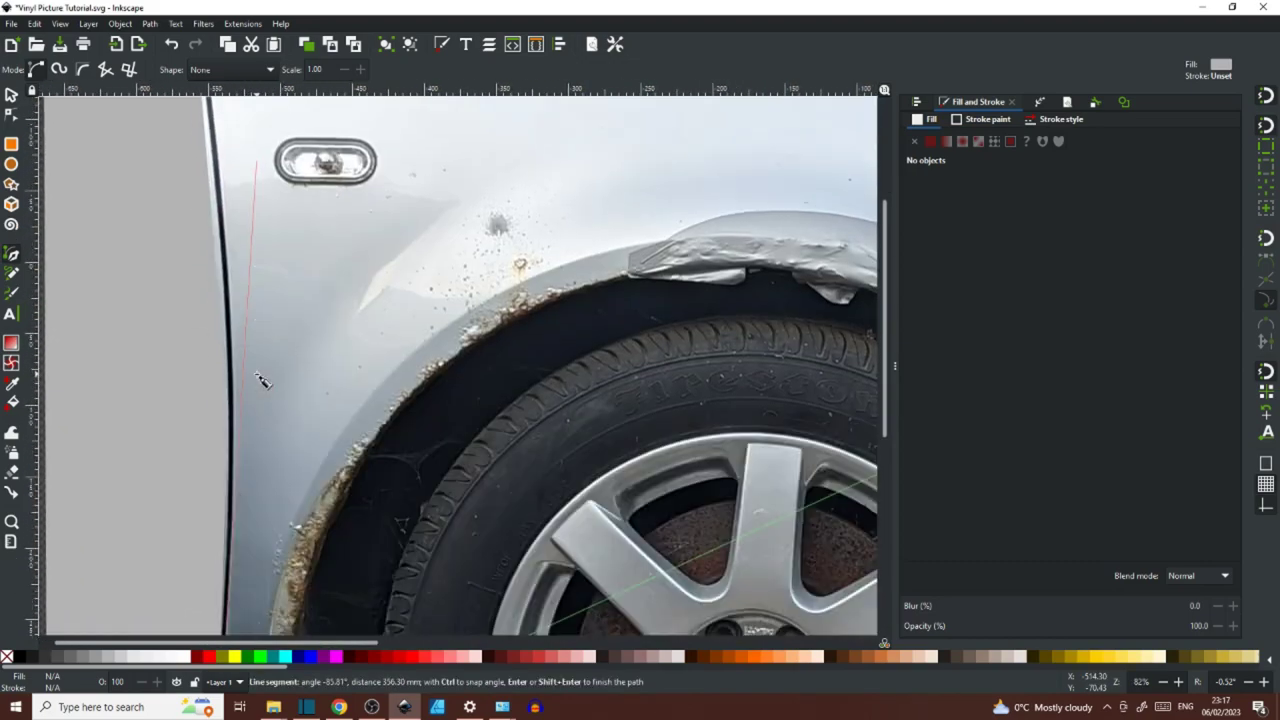
pyautogui.scroll(3, 257, 440)
pyautogui.click(206, 284)
pyautogui.scroll(-3, 206, 284)
pyautogui.scroll(8, 200, 280)
pyautogui.click(166, 241)
pyautogui.scroll(-4, 452, 364)
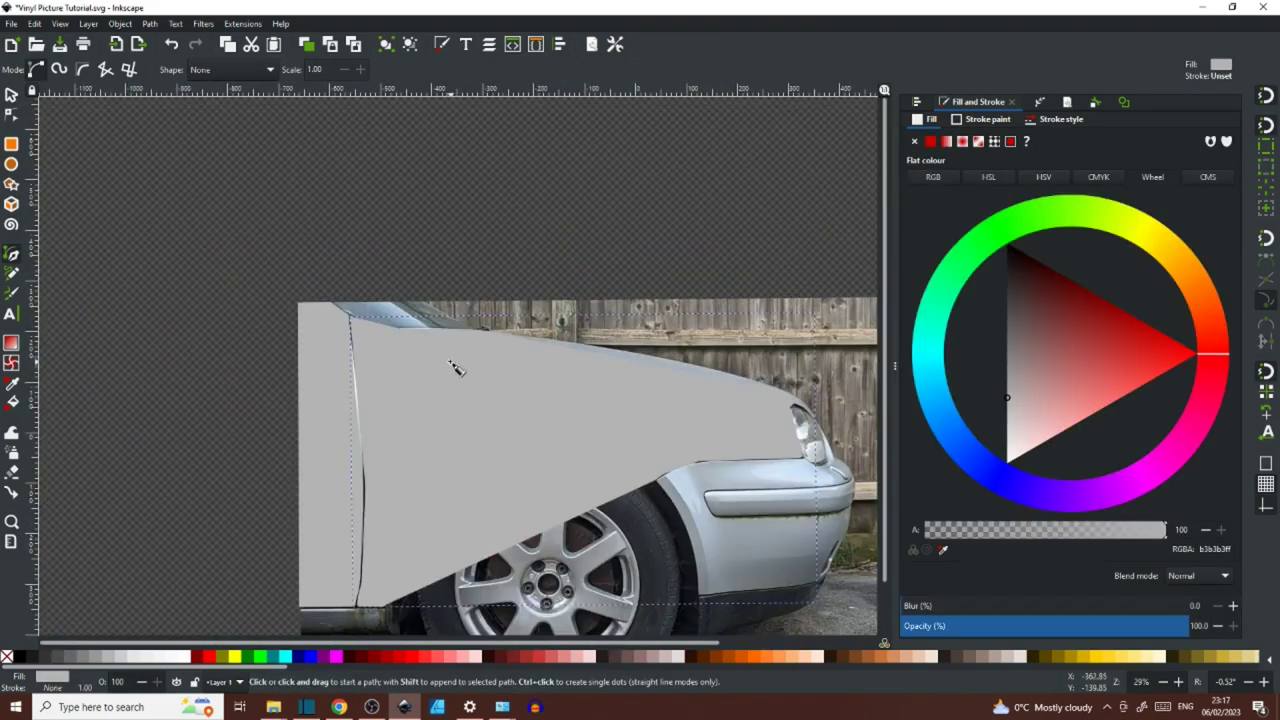
# - Switch to node editing and set the wing and bonnet shape's opacity to 60%
pyautogui.click(13, 115)
pyautogui.click(1074, 627)
# - Curve the segment along the windscreen base, move its end node onto the bonnet edge, and save the document
pyautogui.scroll(7, 401, 334)
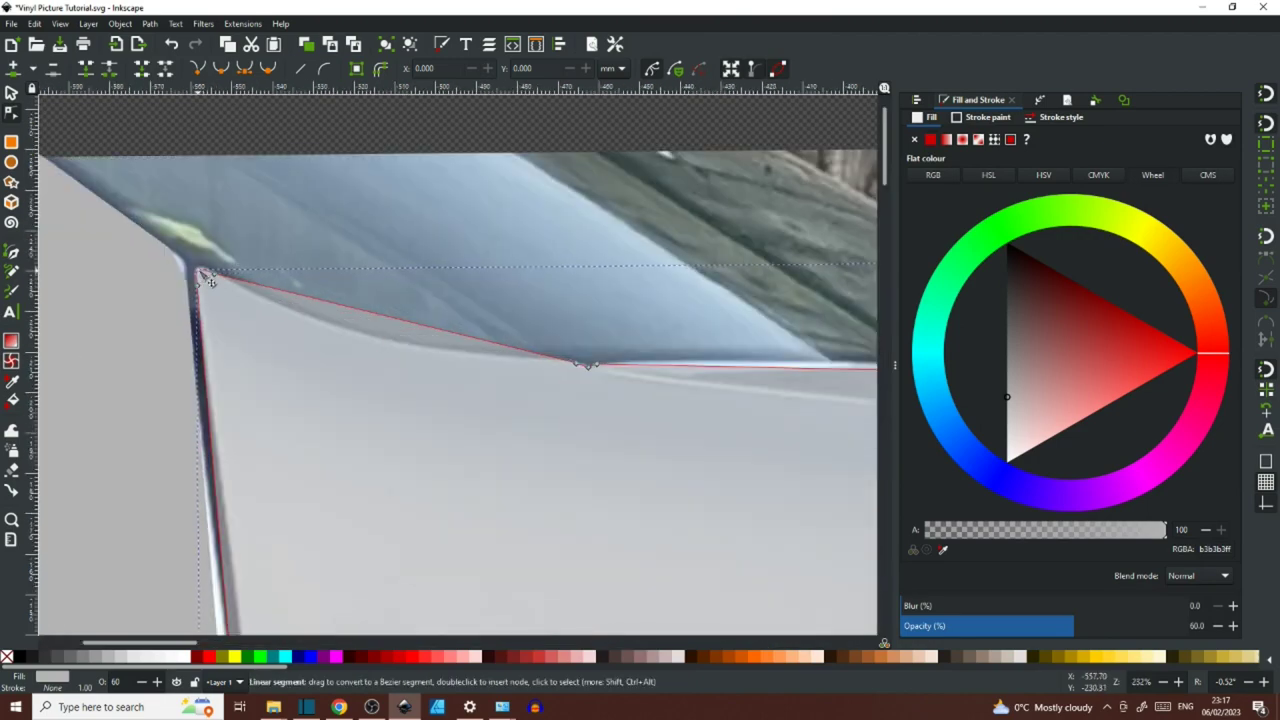
pyautogui.scroll(3, 590, 362)
pyautogui.click(572, 351)
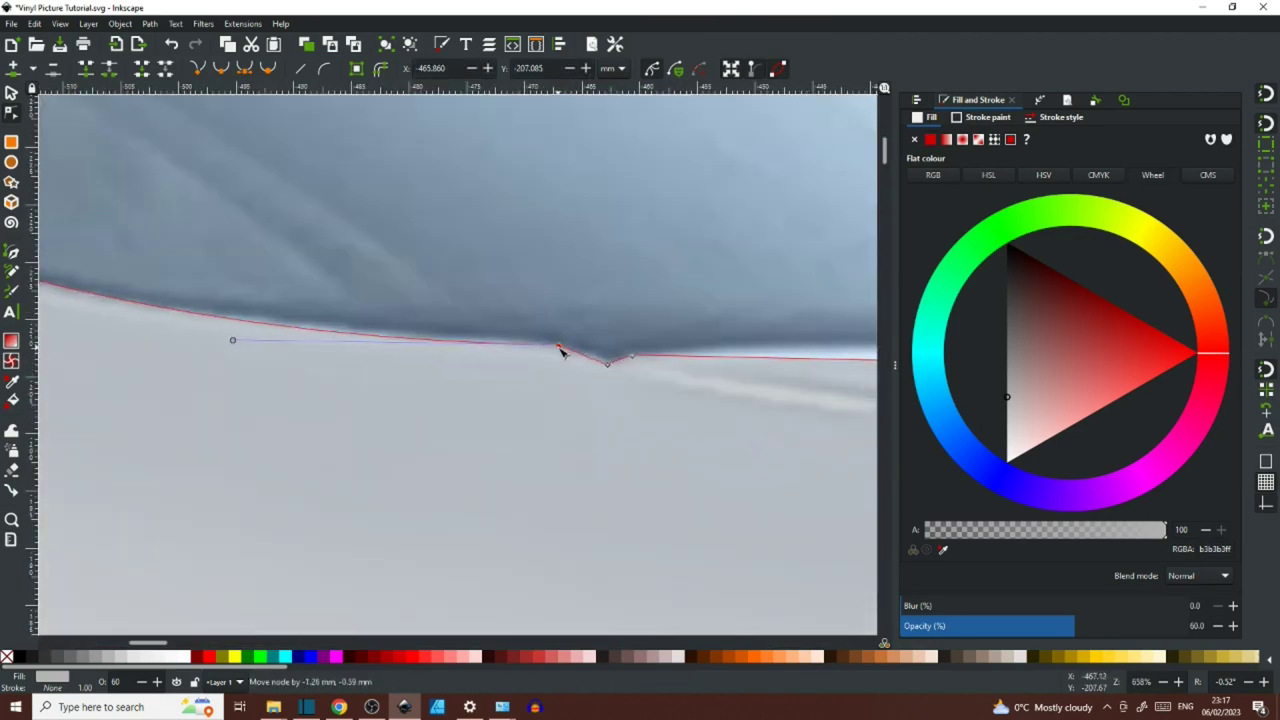
pyautogui.hotkey('ctrl', 'z')
# - Bend the wing shape's upper segments past the wiper and along the bonnet so they follow the bonnet edge
pyautogui.scroll(-4, 628, 369)
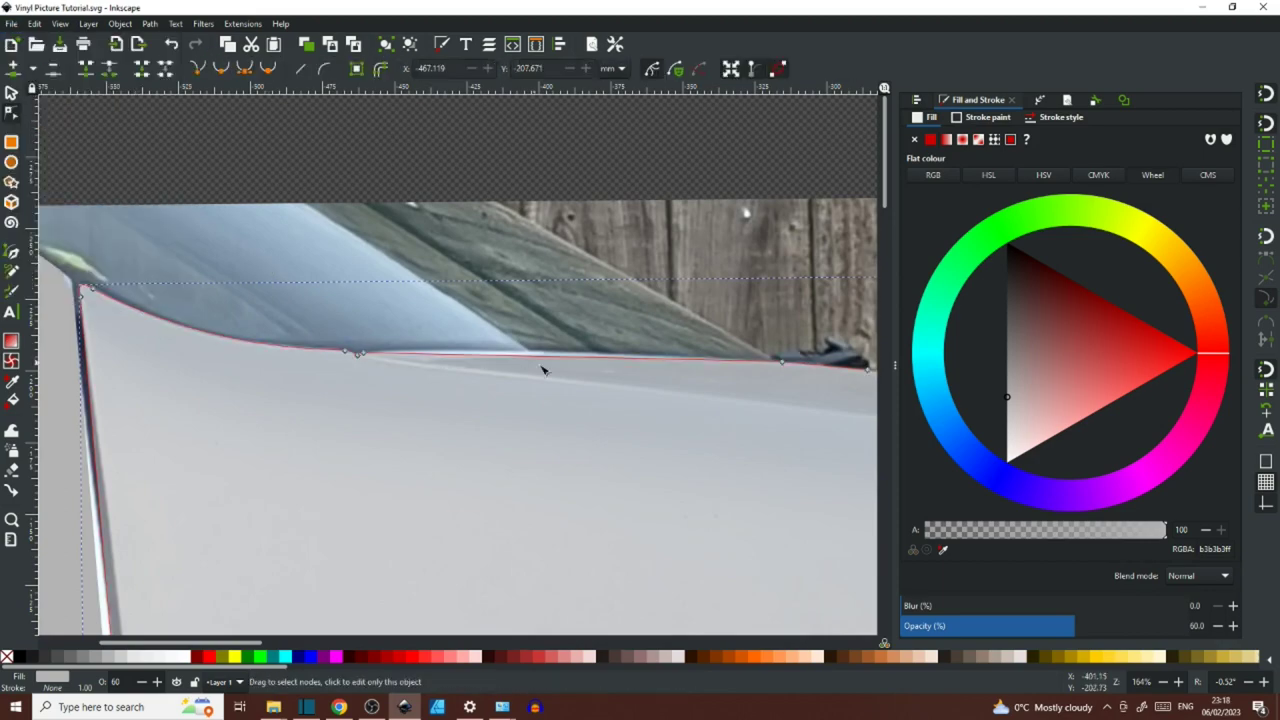
pyautogui.scroll(3, 510, 366)
pyautogui.scroll(-4, 497, 367)
pyautogui.moveTo(860, 452); pyautogui.dragTo(557, 437)
pyautogui.scroll(4, 315, 351)
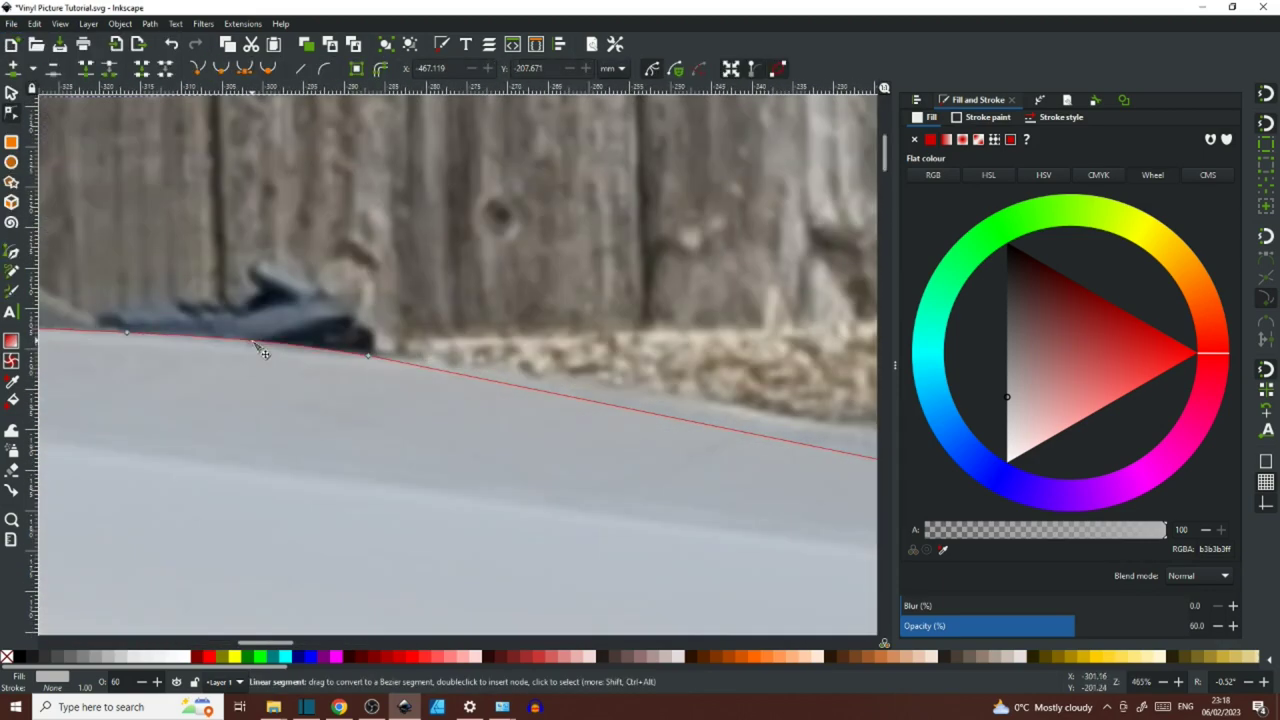
pyautogui.scroll(-3, 249, 349)
pyautogui.moveTo(743, 500); pyautogui.dragTo(408, 443)
pyautogui.scroll(-2, 408, 443)
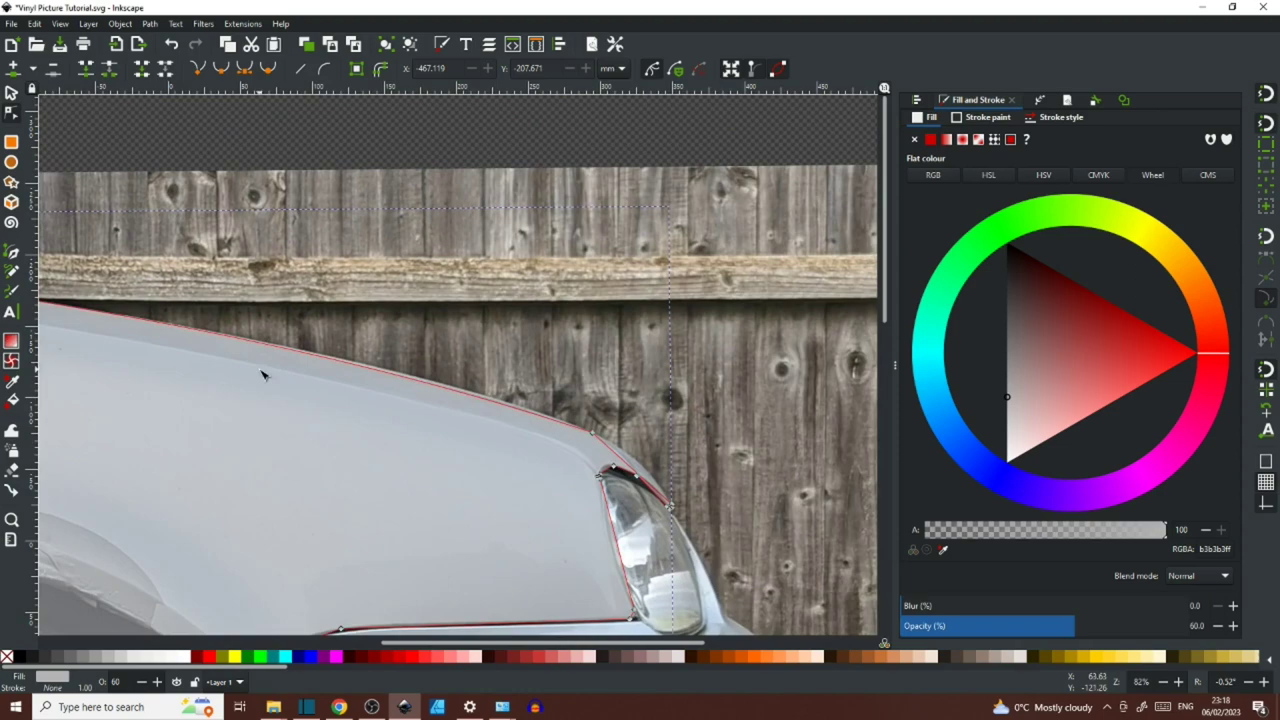
pyautogui.moveTo(275, 362); pyautogui.dragTo(367, 354)
pyautogui.scroll(4, 632, 434)
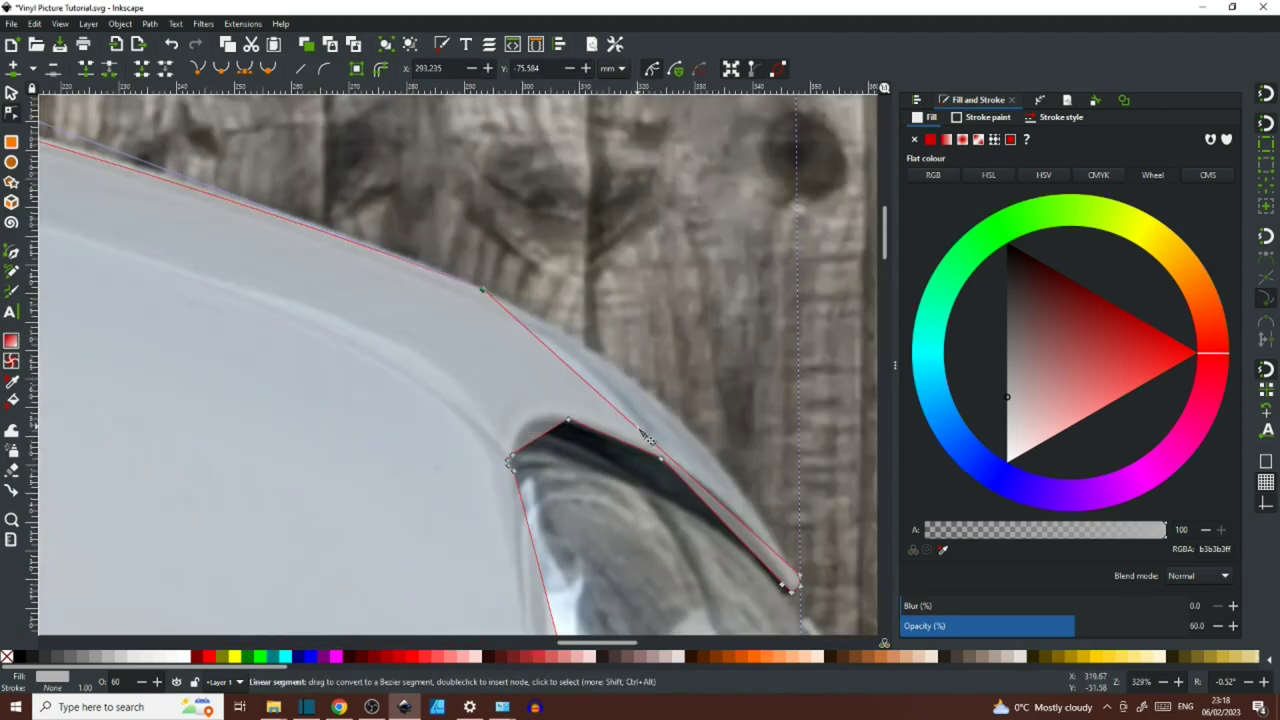
# - Curve the bonnet's front edge, round its tip above the headlight, and shift the tip's lower node slightly inward
pyautogui.scroll(-6, 472, 322)
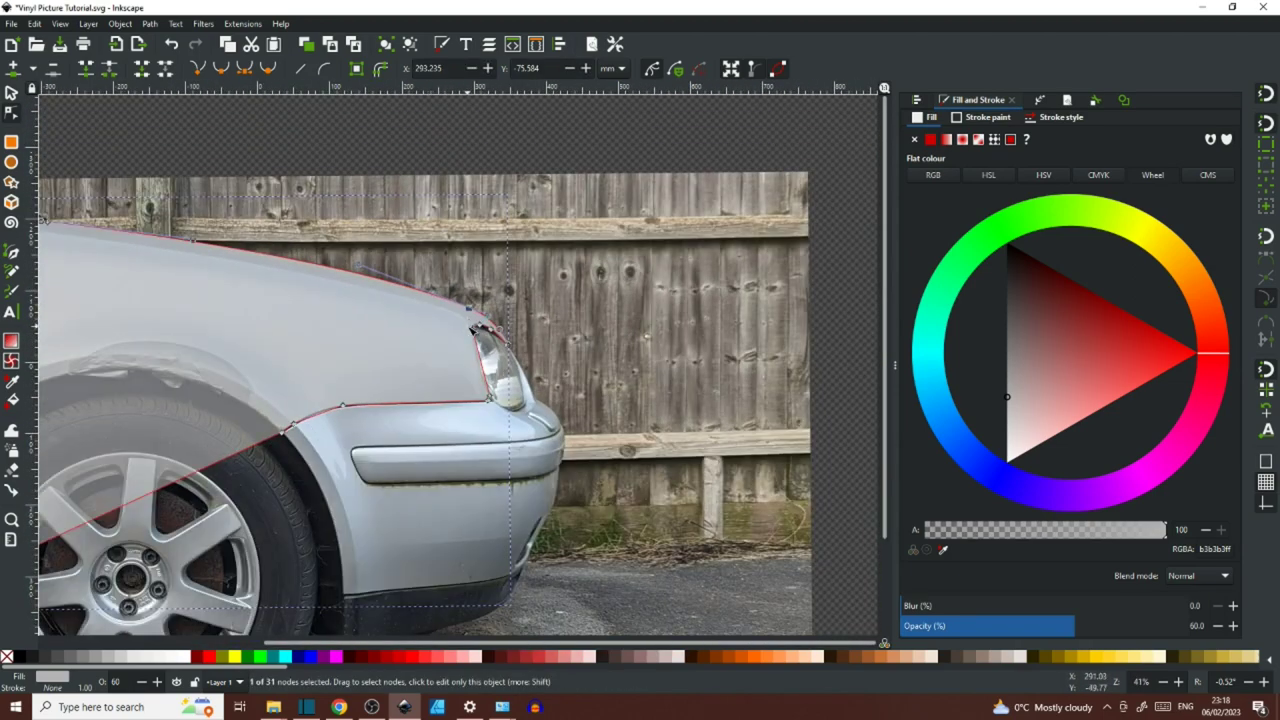
pyautogui.scroll(10, 489, 396)
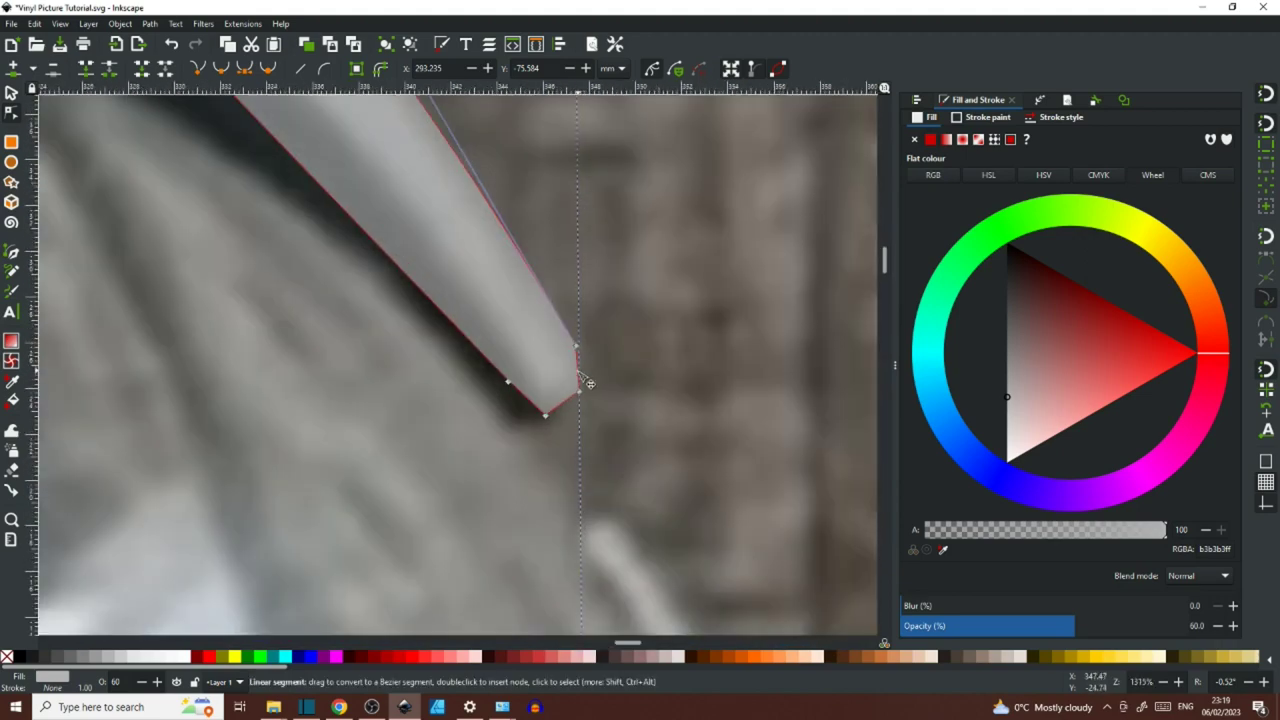
pyautogui.moveTo(512, 386); pyautogui.dragTo(518, 379)
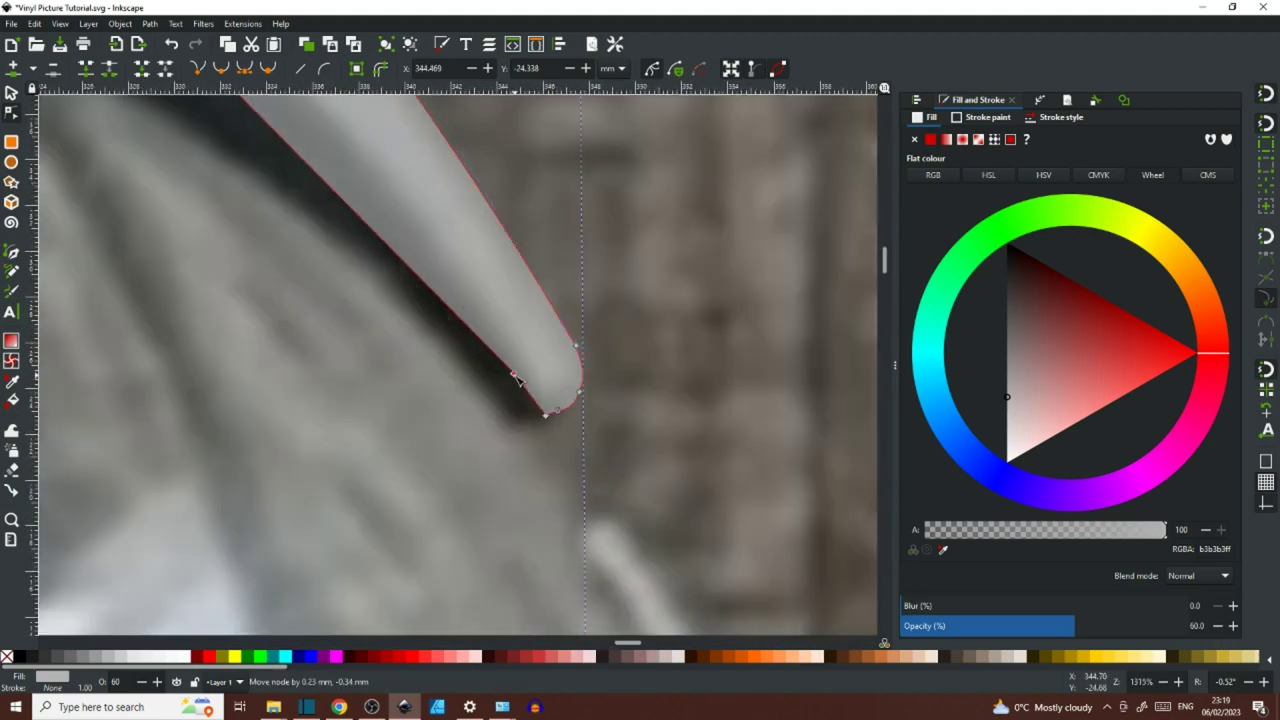
pyautogui.scroll(-4, 472, 360)
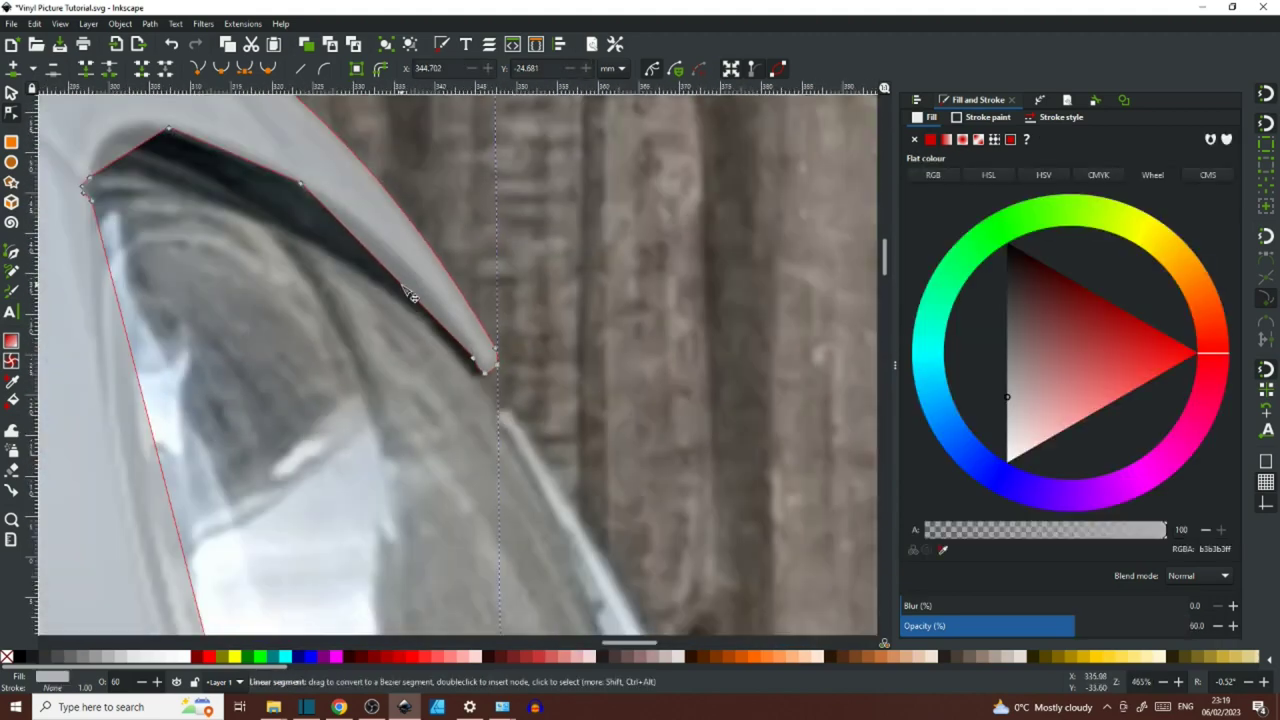
# - Bend the segment along the headlight's upper trim and refine the tip's nodes and handles into a smooth rounded end
pyautogui.moveTo(413, 296); pyautogui.dragTo(425, 283)
pyautogui.scroll(5, 483, 362)
pyautogui.moveTo(438, 338); pyautogui.dragTo(511, 407)
pyautogui.press('Escape')
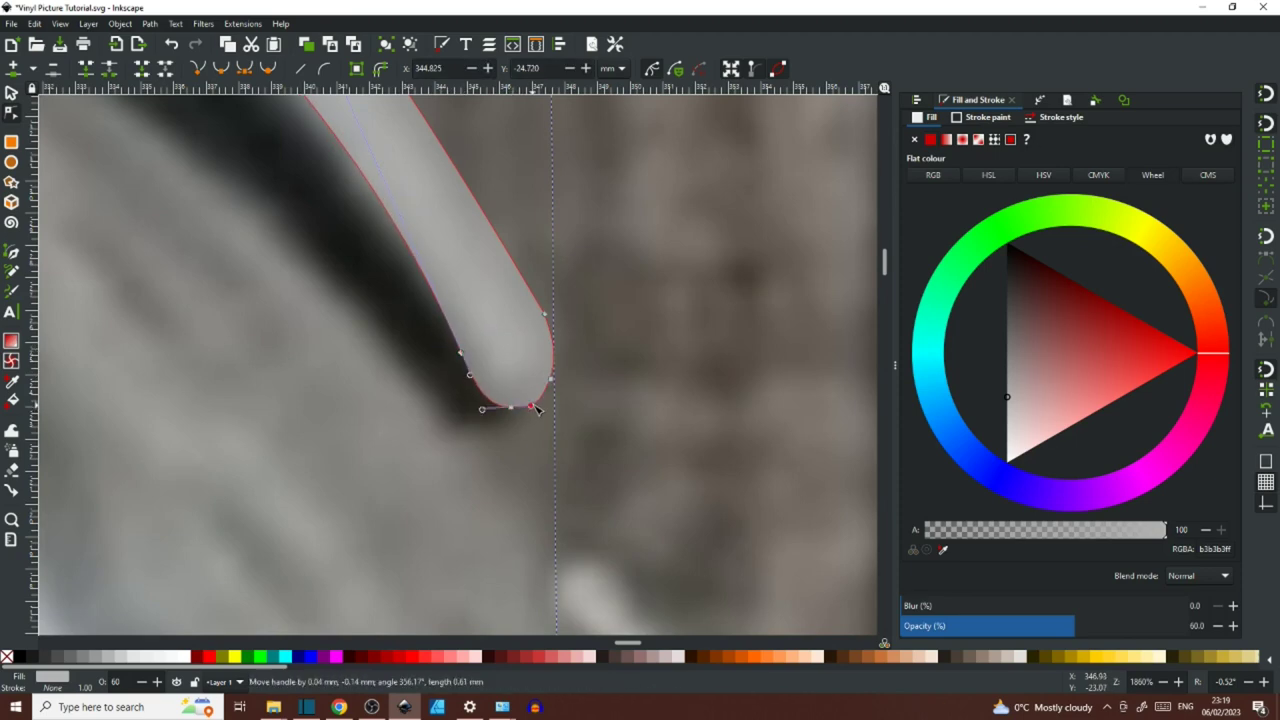
pyautogui.scroll(3, 540, 322)
pyautogui.click(562, 294)
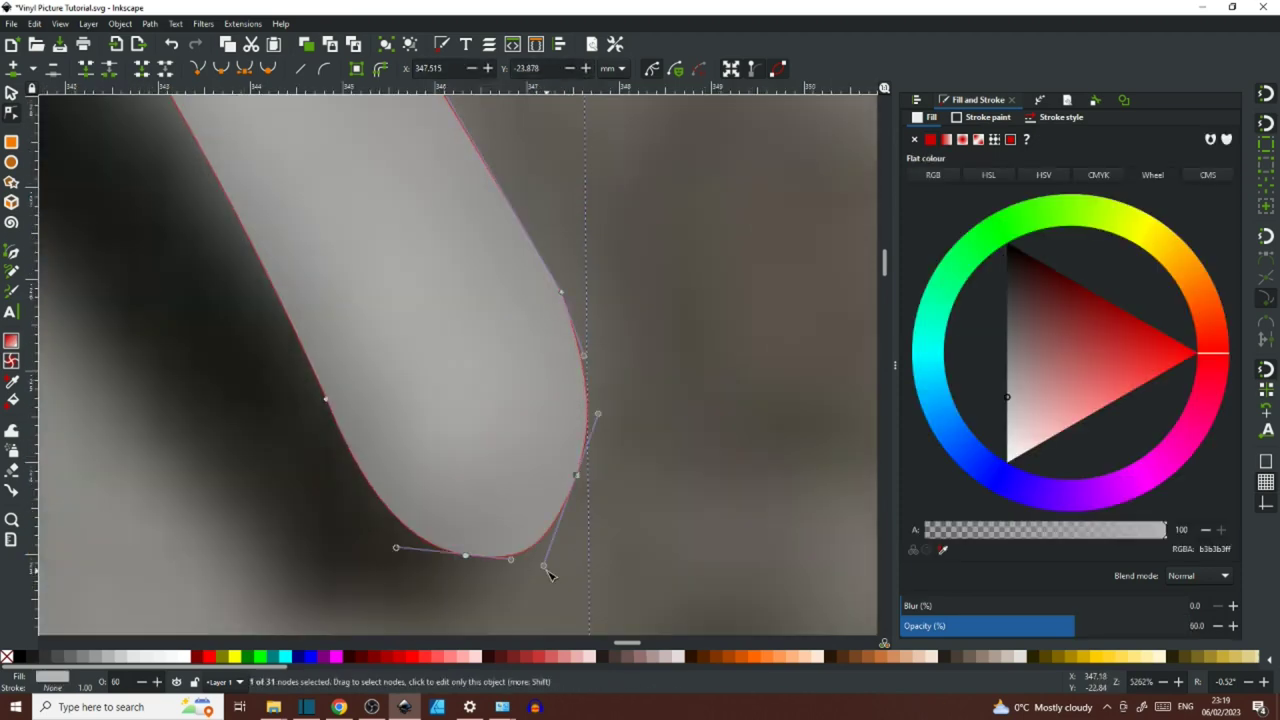
pyautogui.scroll(-8, 474, 368)
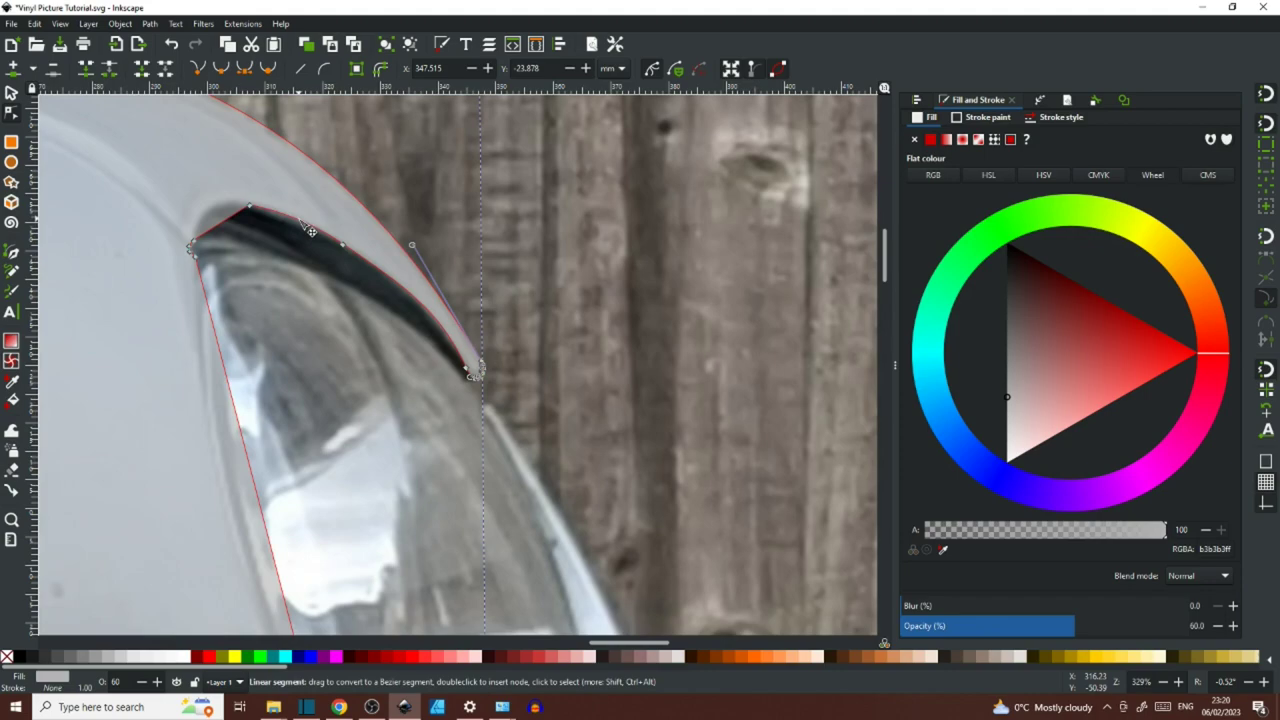
# - Lower the wing shape's opacity to about 45% to check its edge beside the headlight, and save the document
pyautogui.click(681, 456)
pyautogui.moveTo(1120, 628); pyautogui.dragTo(1030, 630)
pyautogui.scroll(6, 172, 251)
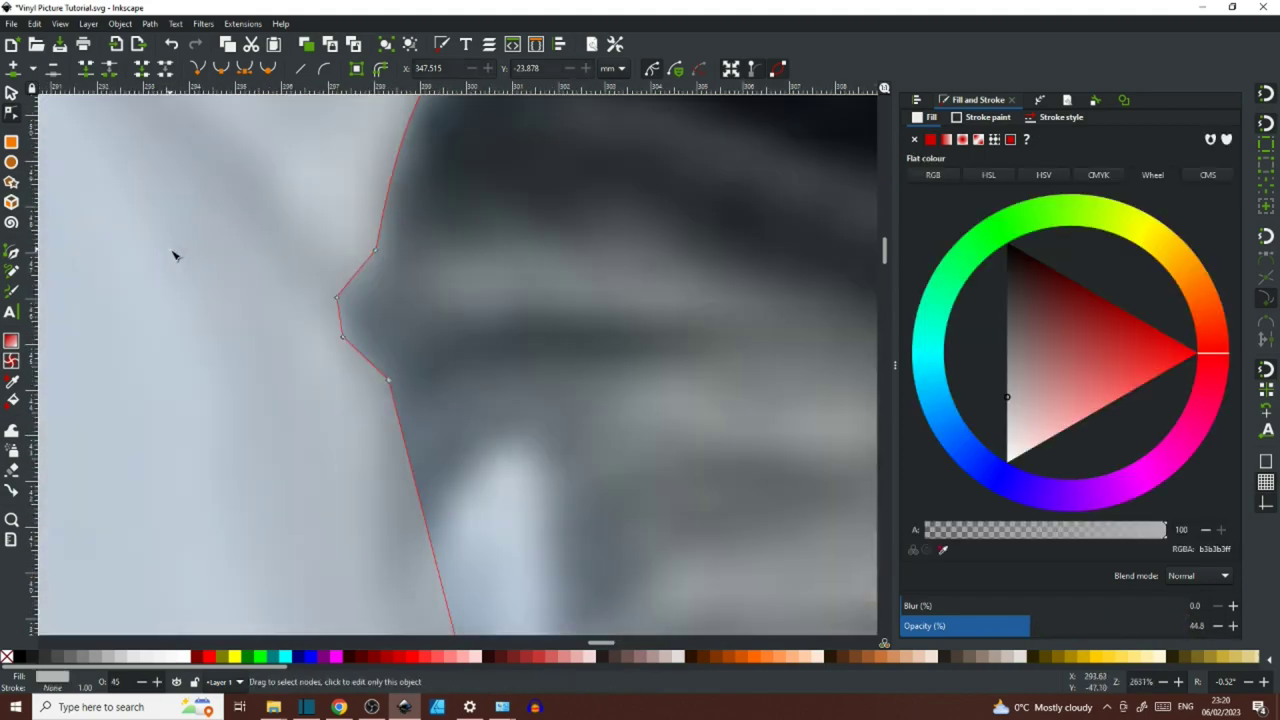
pyautogui.scroll(-9, 360, 358)
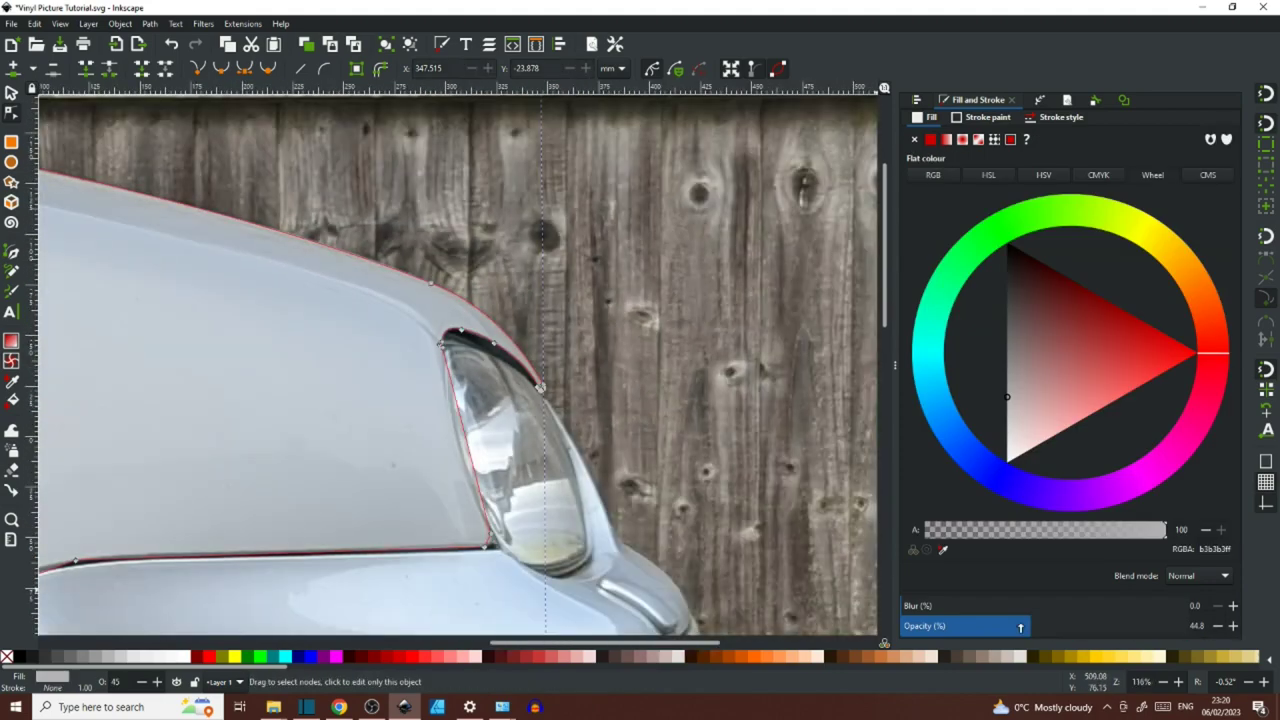
pyautogui.scroll(4, 469, 457)
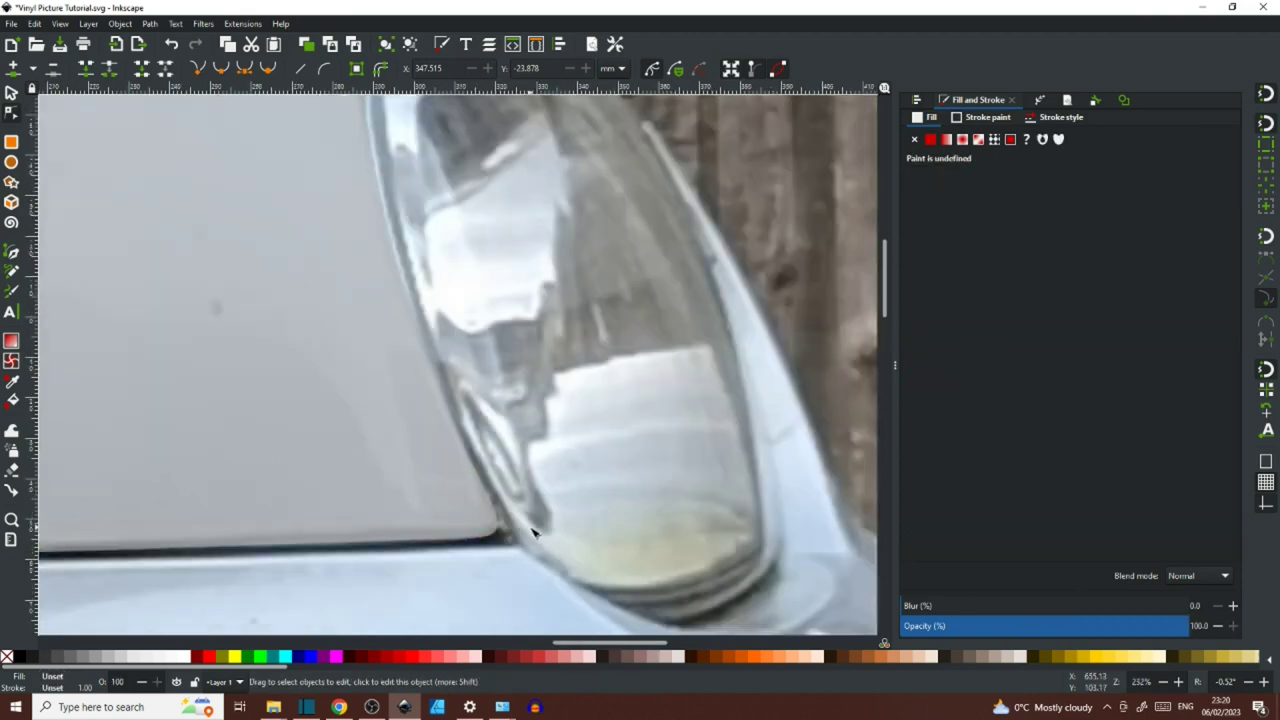
pyautogui.scroll(-3, 500, 527)
pyautogui.click(61, 47)
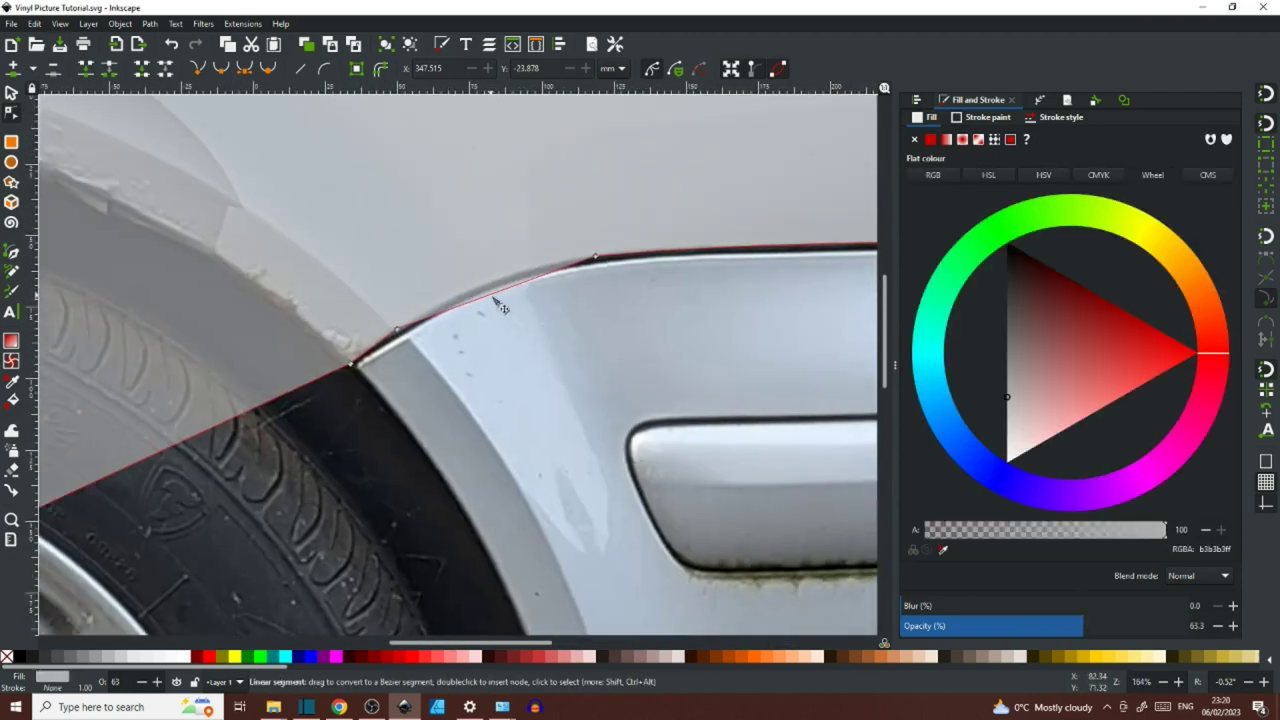
# - Curve the wing's lower segment above the bumper and adjust the end nodes where it meets the wheel arch
pyautogui.moveTo(493, 298); pyautogui.dragTo(491, 290)
pyautogui.moveTo(398, 333); pyautogui.dragTo(352, 362)
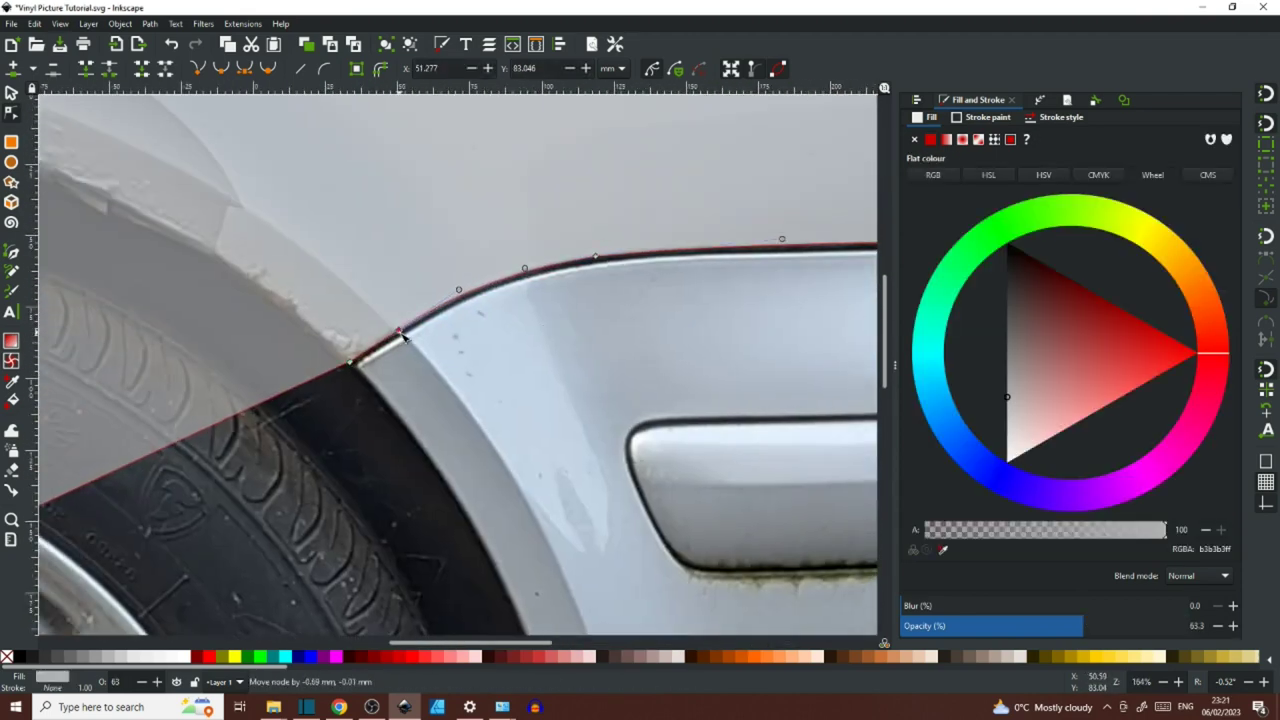
pyautogui.press('5')
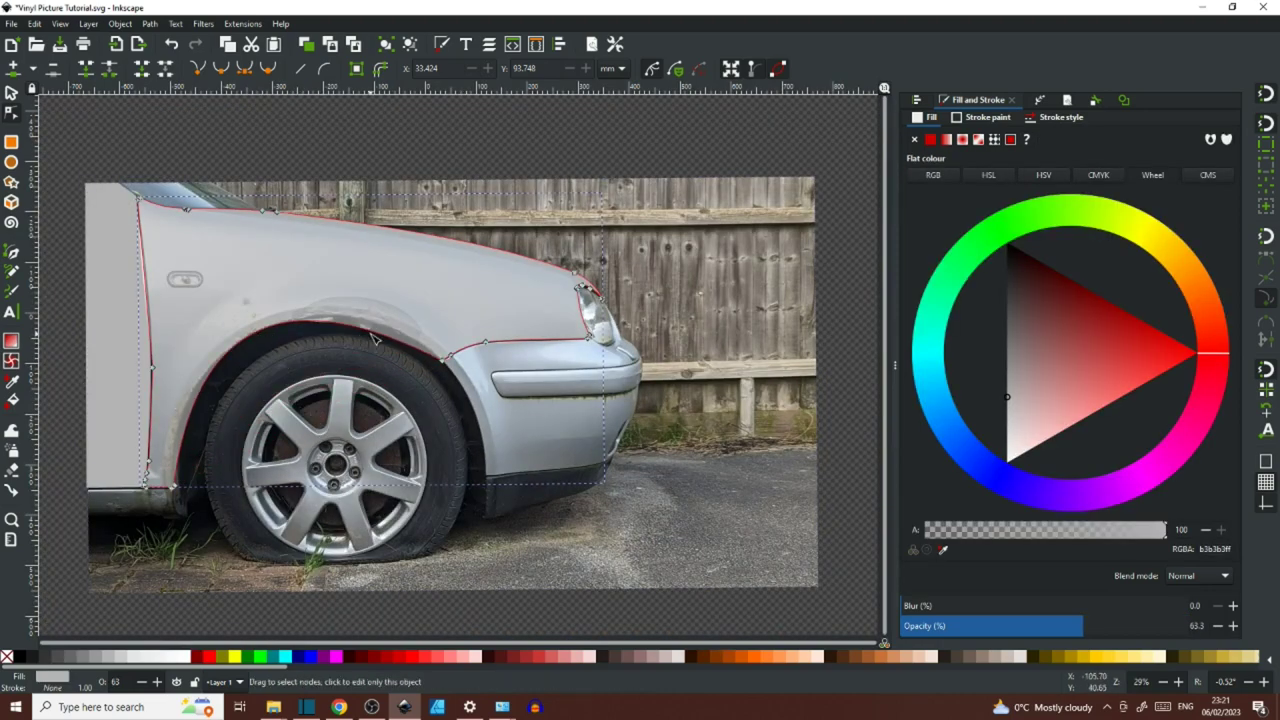
# - Bend the wing's long lower segment around the wheel arch and adjust its handles to follow the arch edge
pyautogui.moveTo(197, 313); pyautogui.dragTo(179, 320)
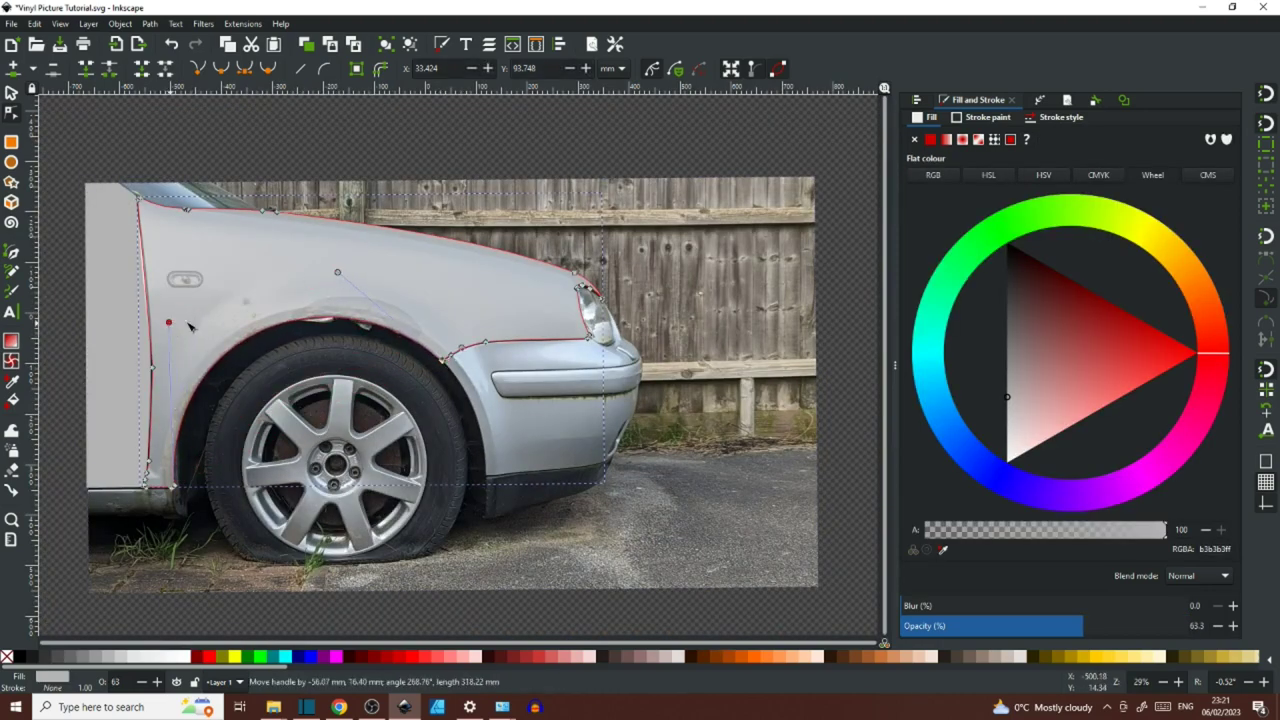
pyautogui.scroll(3, 240, 326)
pyautogui.moveTo(514, 171); pyautogui.dragTo(530, 170)
# - Shift the wing outline's points beside the door gap and above the sill so they follow the panel edge
pyautogui.scroll(-7, 460, 260)
pyautogui.hscroll(-7, 460, 260)
pyautogui.scroll(2, 240, 200)
pyautogui.moveTo(232, 184); pyautogui.dragTo(230, 176)
pyautogui.scroll(-4, 477, 325)
pyautogui.scroll(7, 415, 406)
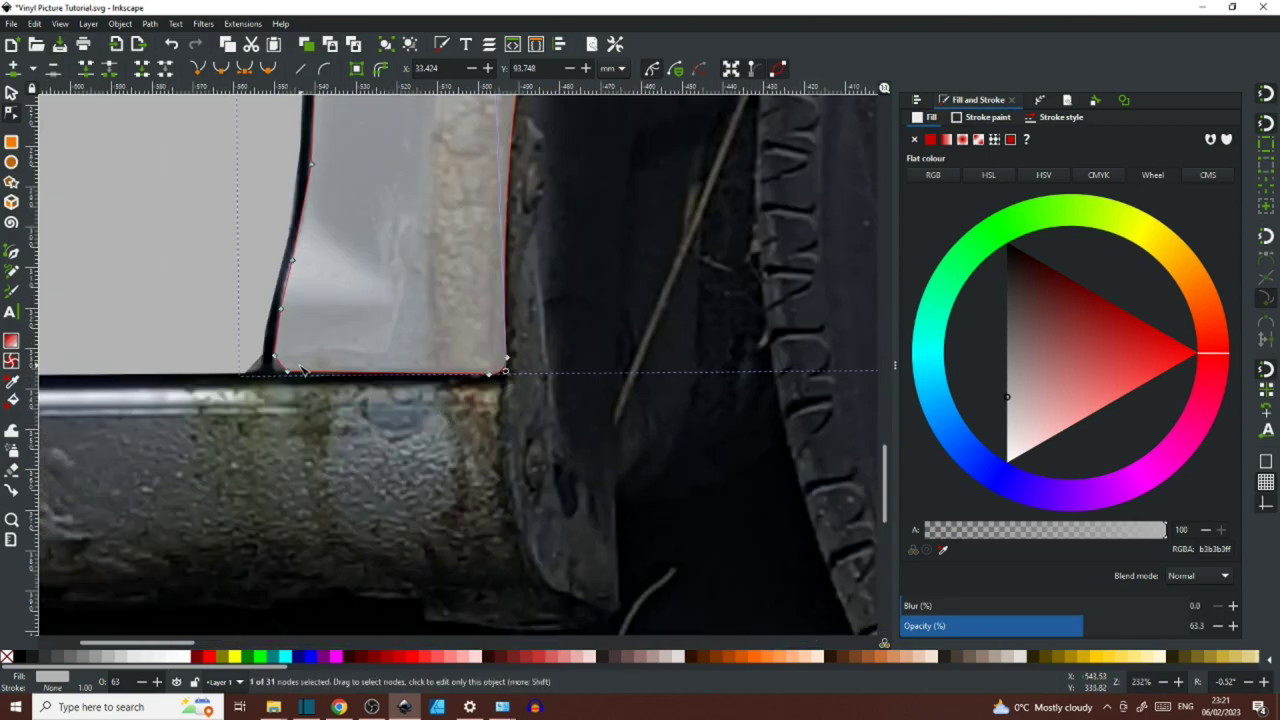
pyautogui.scroll(4, 287, 378)
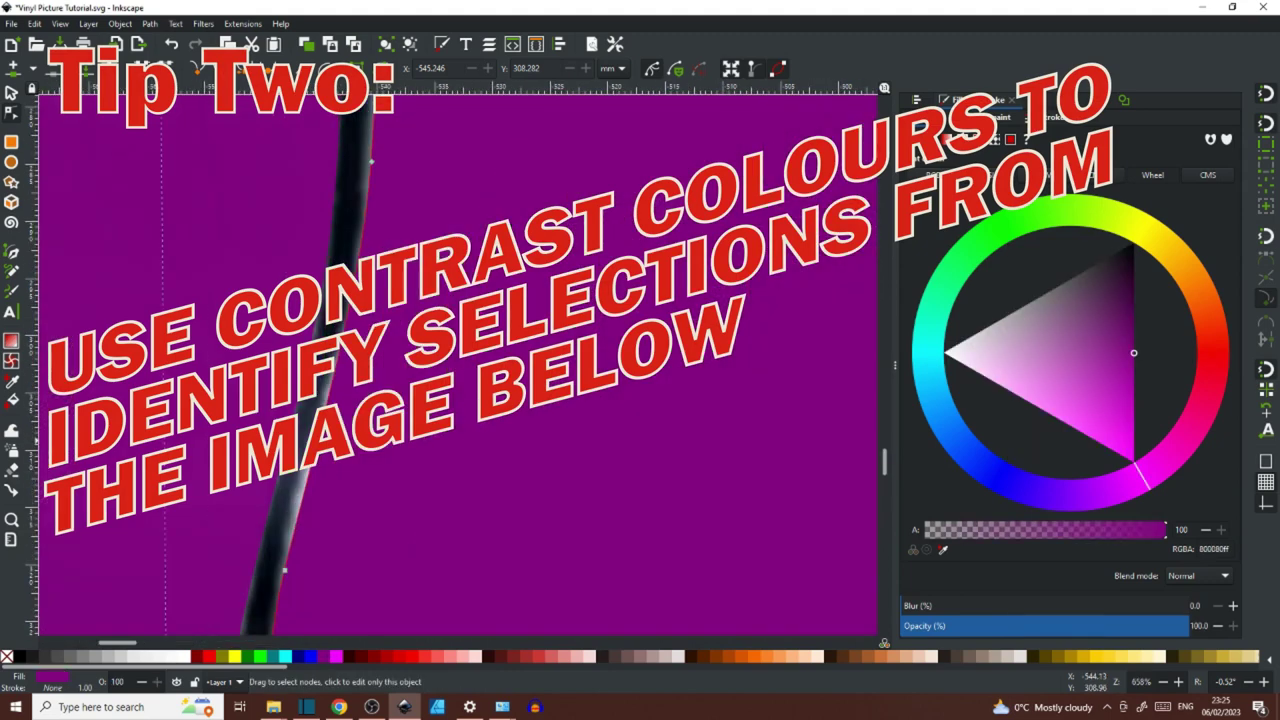
pyautogui.click(234, 486)
pyautogui.click(245, 522)
pyautogui.scroll(15, 300, 450)
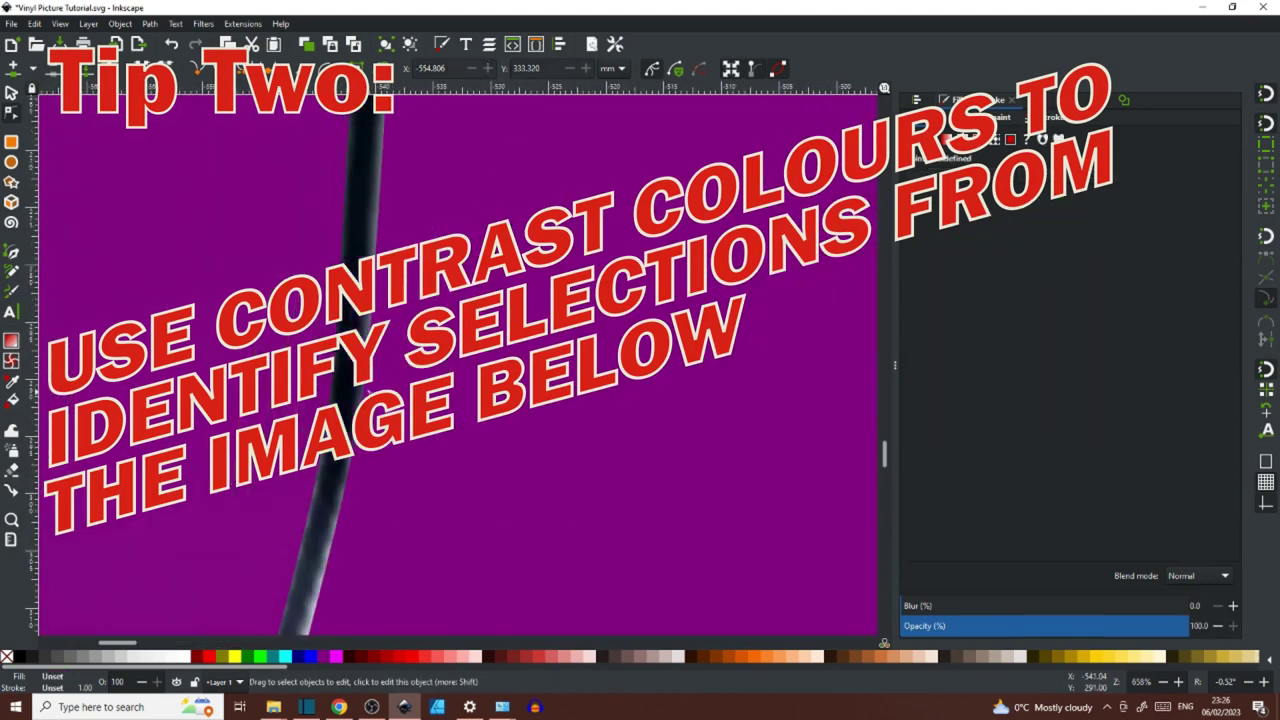
pyautogui.click(432, 330)
pyautogui.scroll(15, 457, 327)
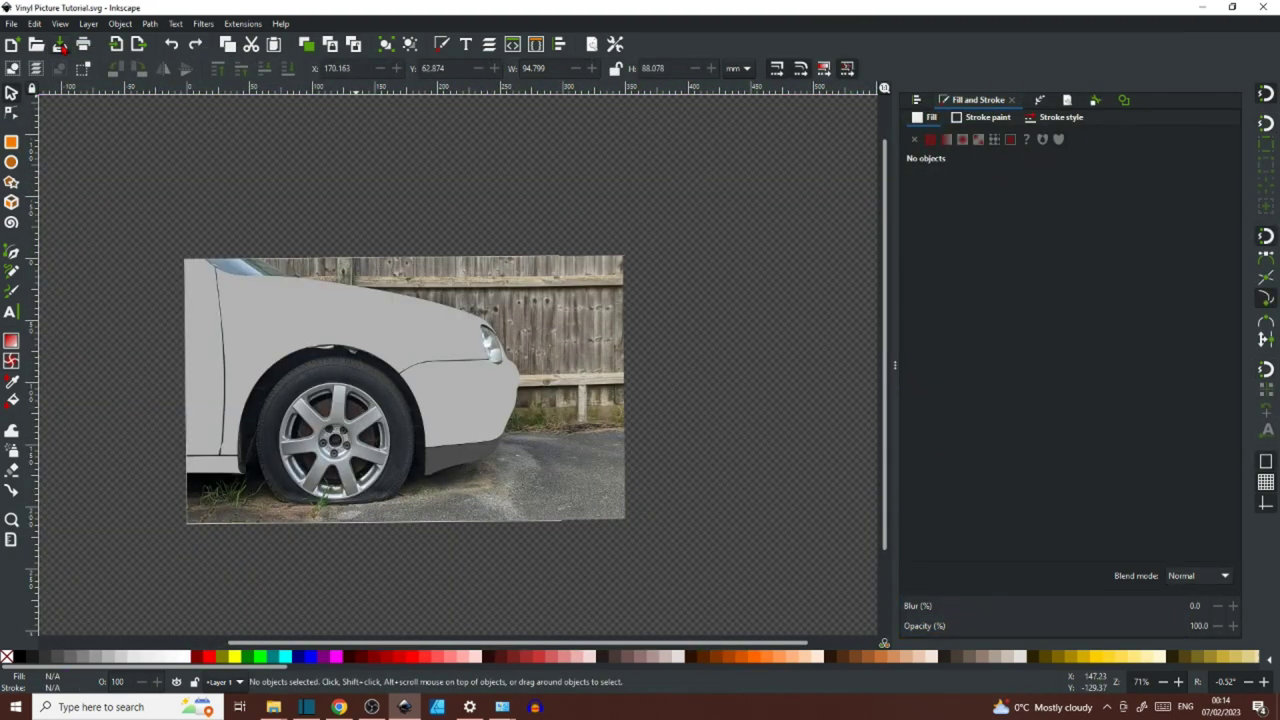
# - Duplicate the front bumper shape, offset the copy from the bumper, and fill it black
pyautogui.click(446, 404)
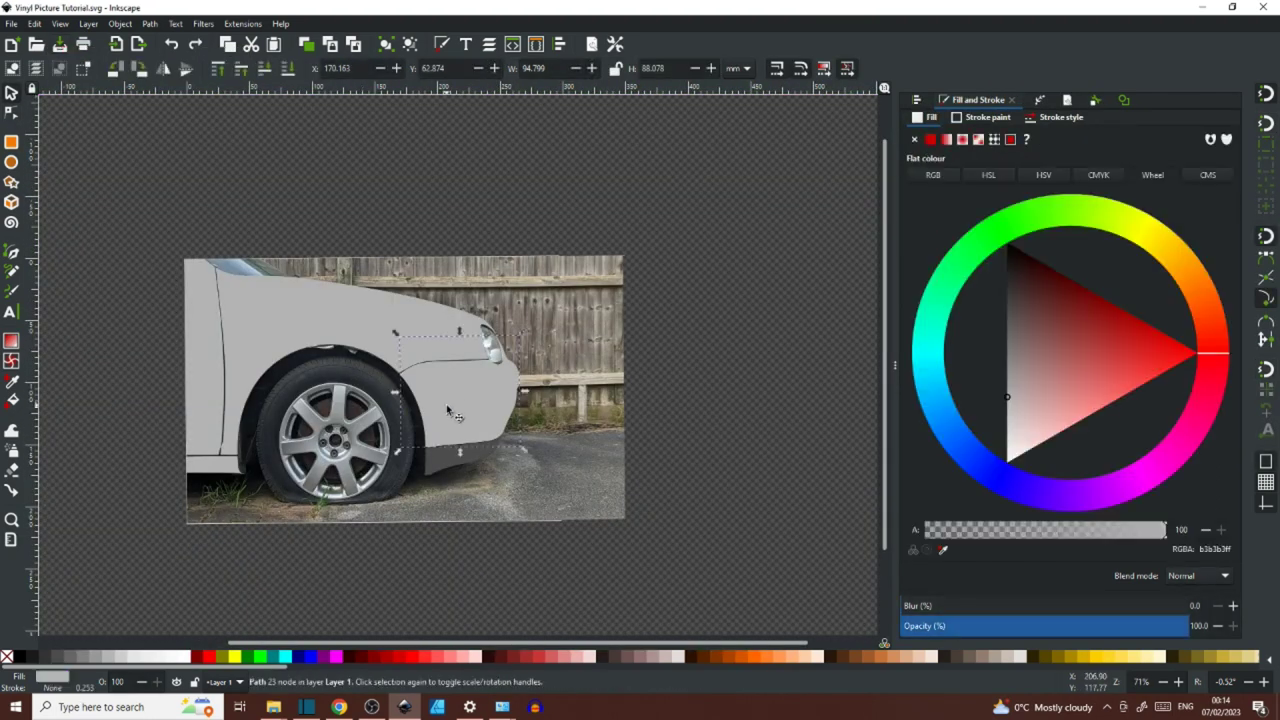
pyautogui.moveTo(446, 404); pyautogui.dragTo(504, 433)
pyautogui.click(20, 657)
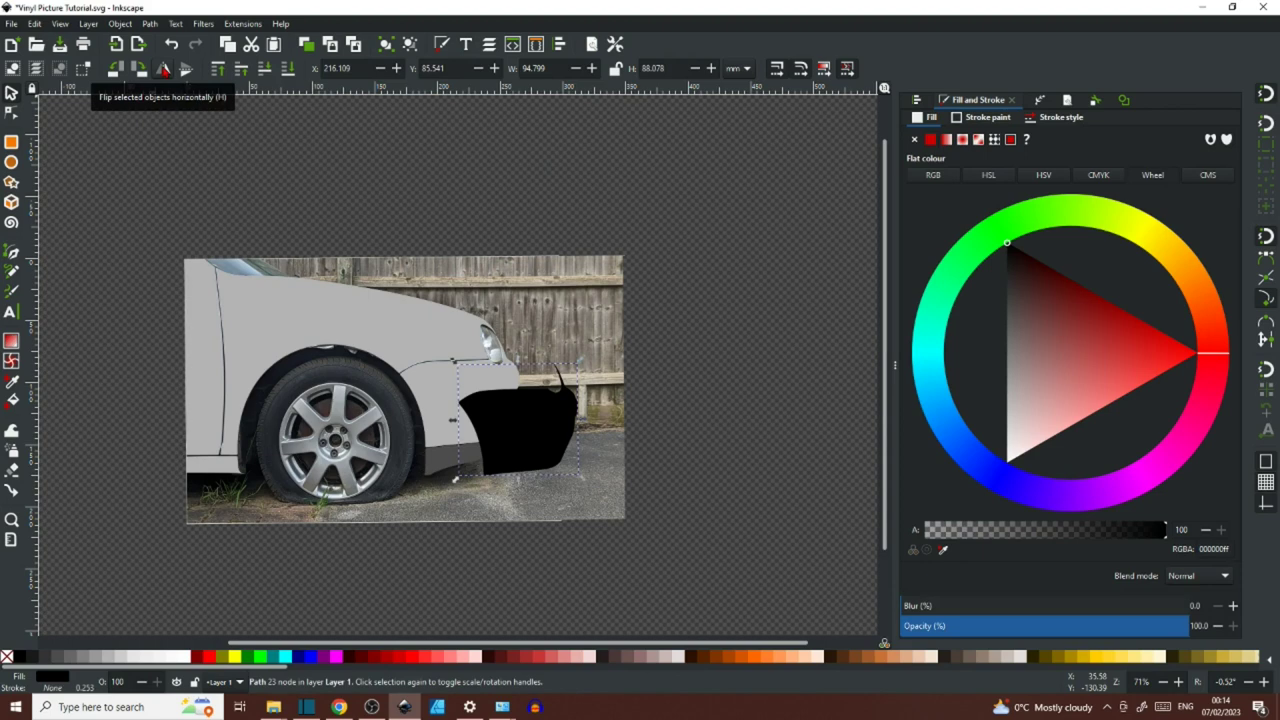
# - Flip the black copy vertically and stretch it into a ground shape about 397 mm wide beneath the car, making it slightly taller
pyautogui.moveTo(563, 398); pyautogui.dragTo(58, 489)
pyautogui.moveTo(517, 501); pyautogui.dragTo(568, 502)
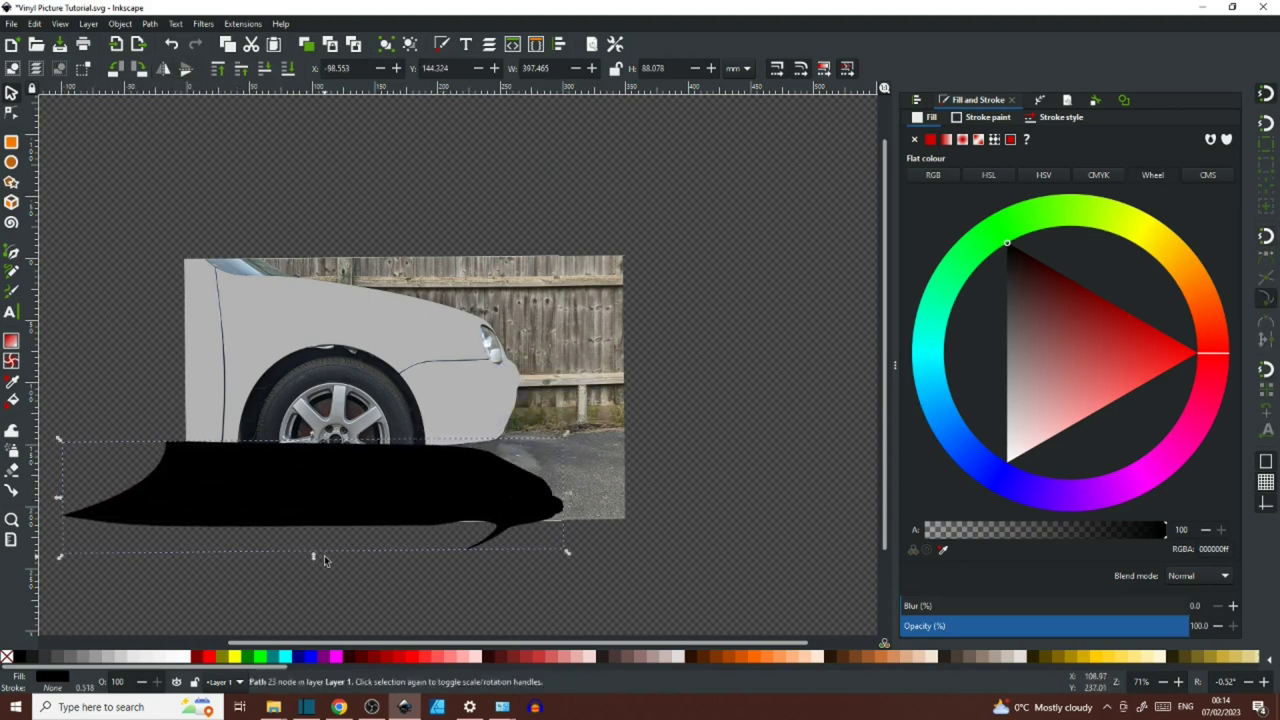
pyautogui.moveTo(314, 557); pyautogui.dragTo(308, 582)
pyautogui.moveTo(408, 497); pyautogui.dragTo(426, 486)
# - Delete the irregular nodes along the black shape's underside and shift its lower front node to form a smooth bottom edge
pyautogui.press('n')
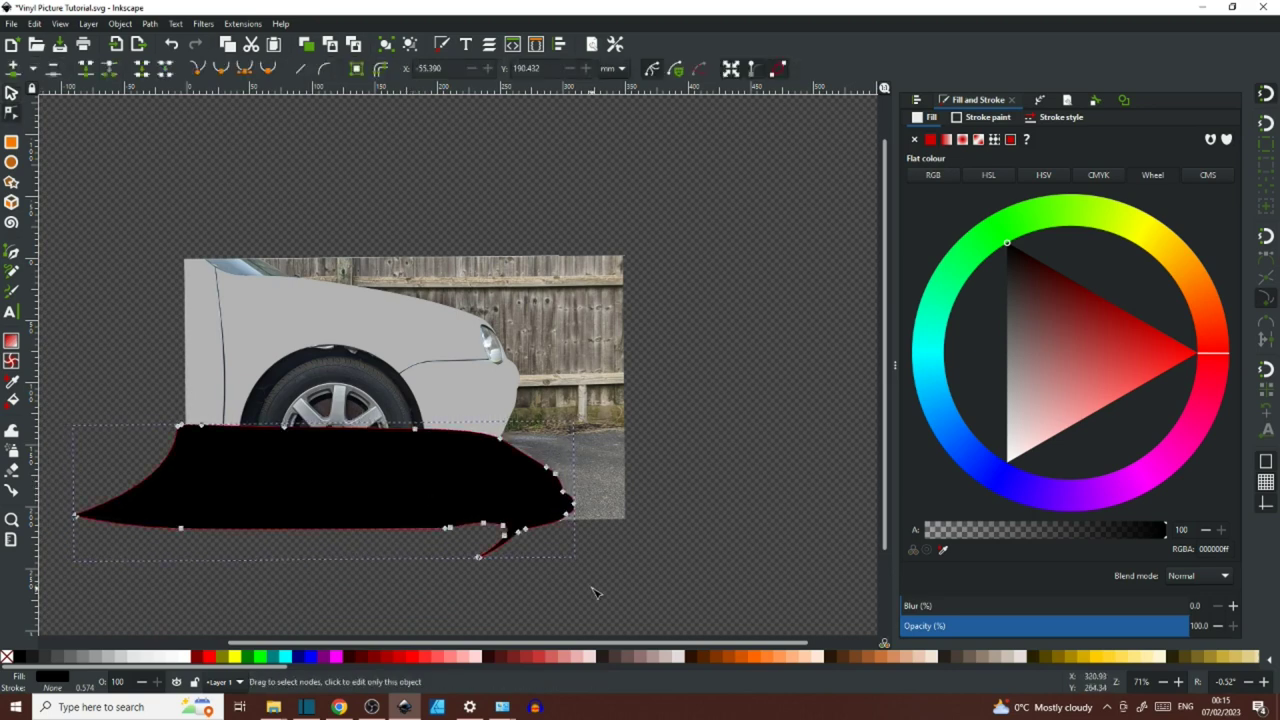
pyautogui.moveTo(591, 589); pyautogui.dragTo(76, 534)
pyautogui.press('Delete')
pyautogui.moveTo(566, 514); pyautogui.dragTo(559, 527)
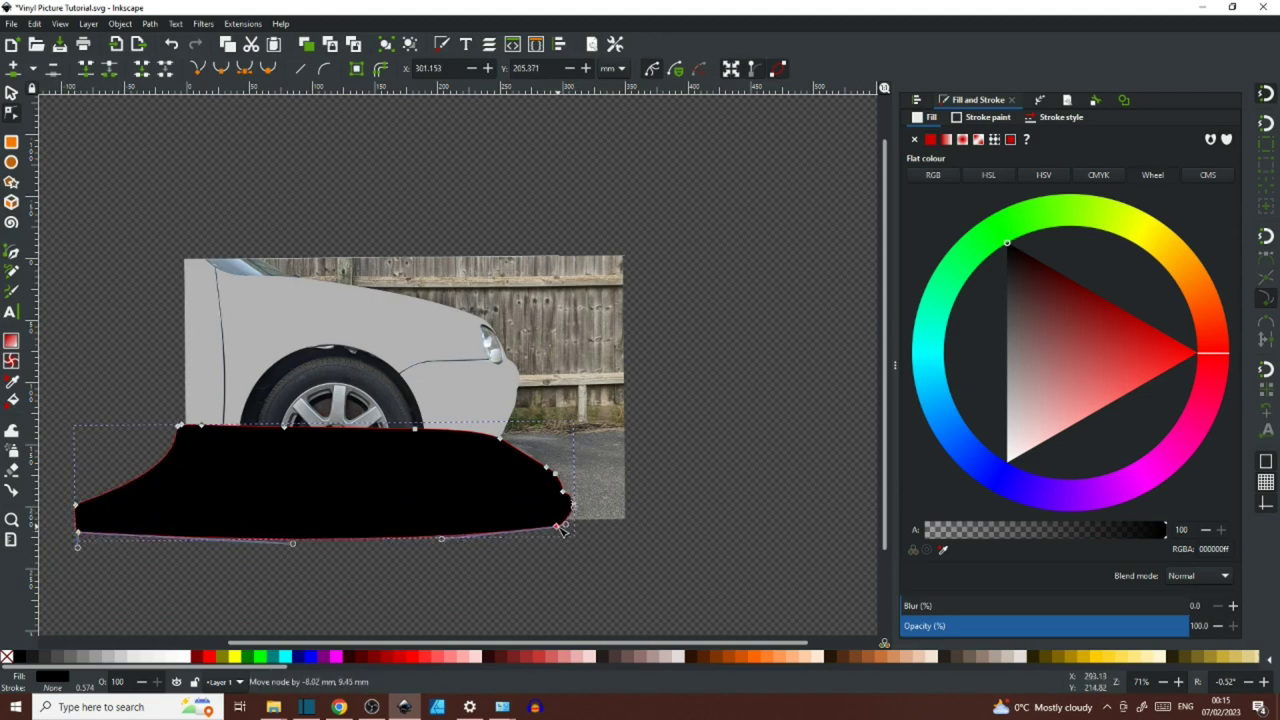
# - Restack the black ground shape so it sits behind the car panels but above the photo
pyautogui.press('s')
pyautogui.click(274, 459)
pyautogui.press('End')
pyautogui.press('pageup')
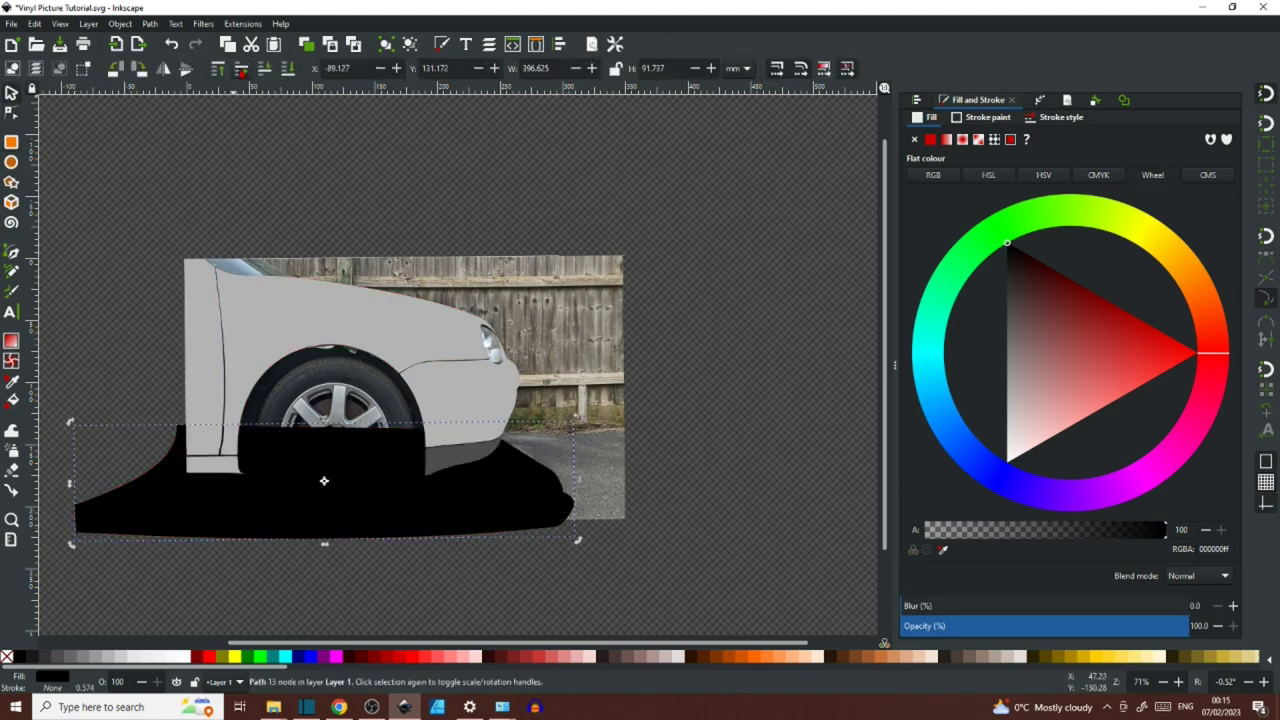
# - Draw a circle about 174 mm across over the wheel and restack it behind the panels, just above the photo
pyautogui.click(163, 157)
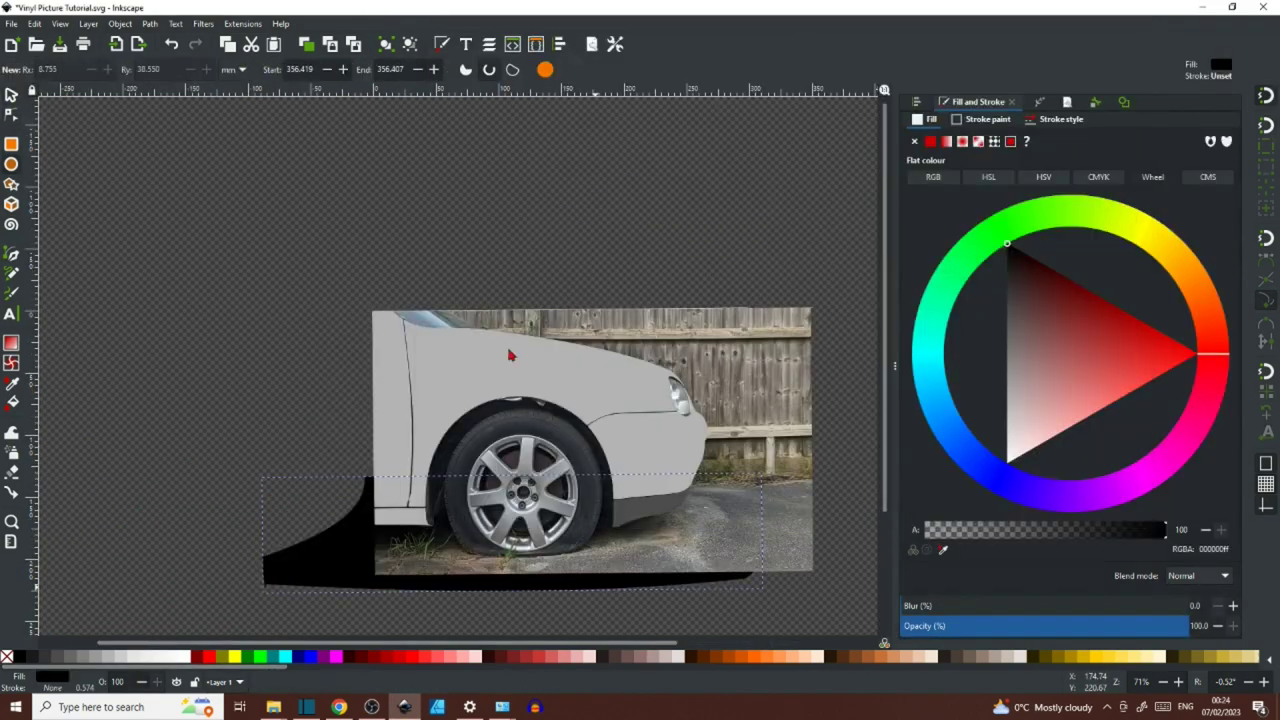
pyautogui.moveTo(411, 384)
pyautogui.mouseDown()
pyautogui.moveTo(643, 571)
pyautogui.moveTo(681, 557)
pyautogui.mouseUp()
pyautogui.click(14, 97)
pyautogui.click(288, 69)
pyautogui.click(241, 70)
# - Set the wheel circle to 39% opacity with a red fill, fade the wing to about 56% opacity, and save
pyautogui.moveTo(1140, 626); pyautogui.dragTo(1013, 626)
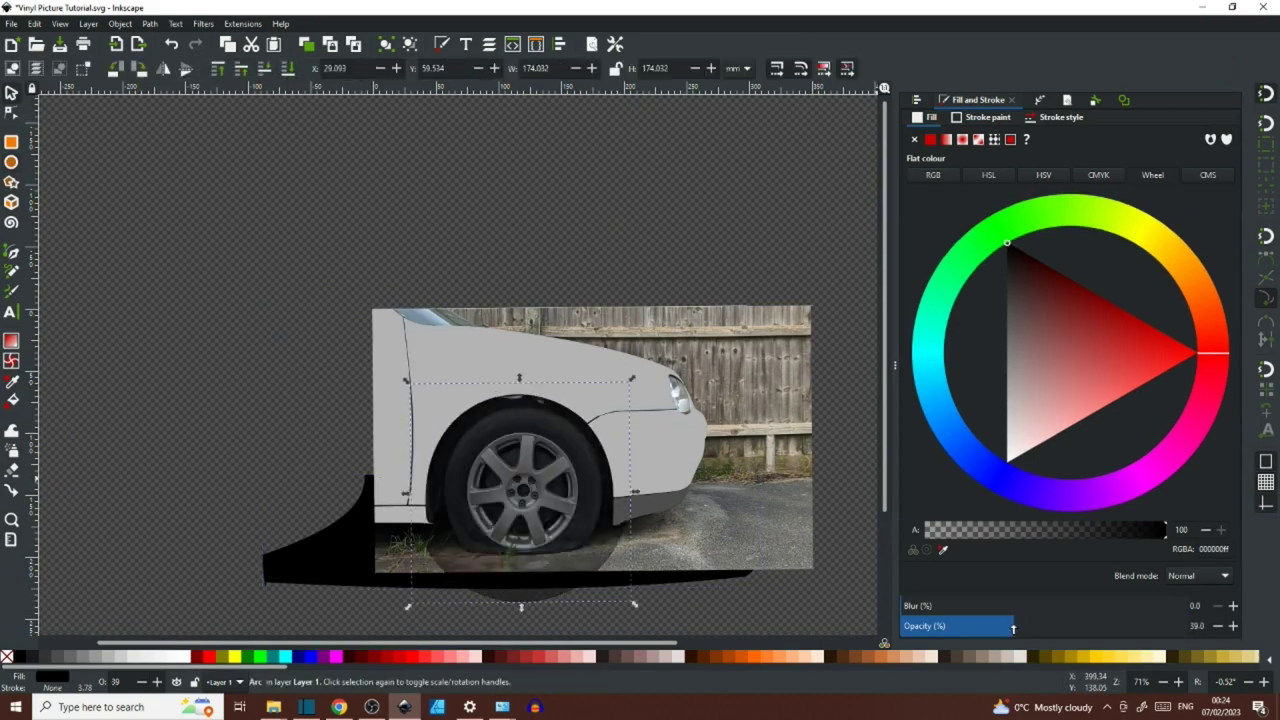
pyautogui.scroll(2, 545, 487)
pyautogui.scroll(-1, 545, 488)
pyautogui.click(210, 657)
pyautogui.click(645, 243)
pyautogui.click(1063, 630)
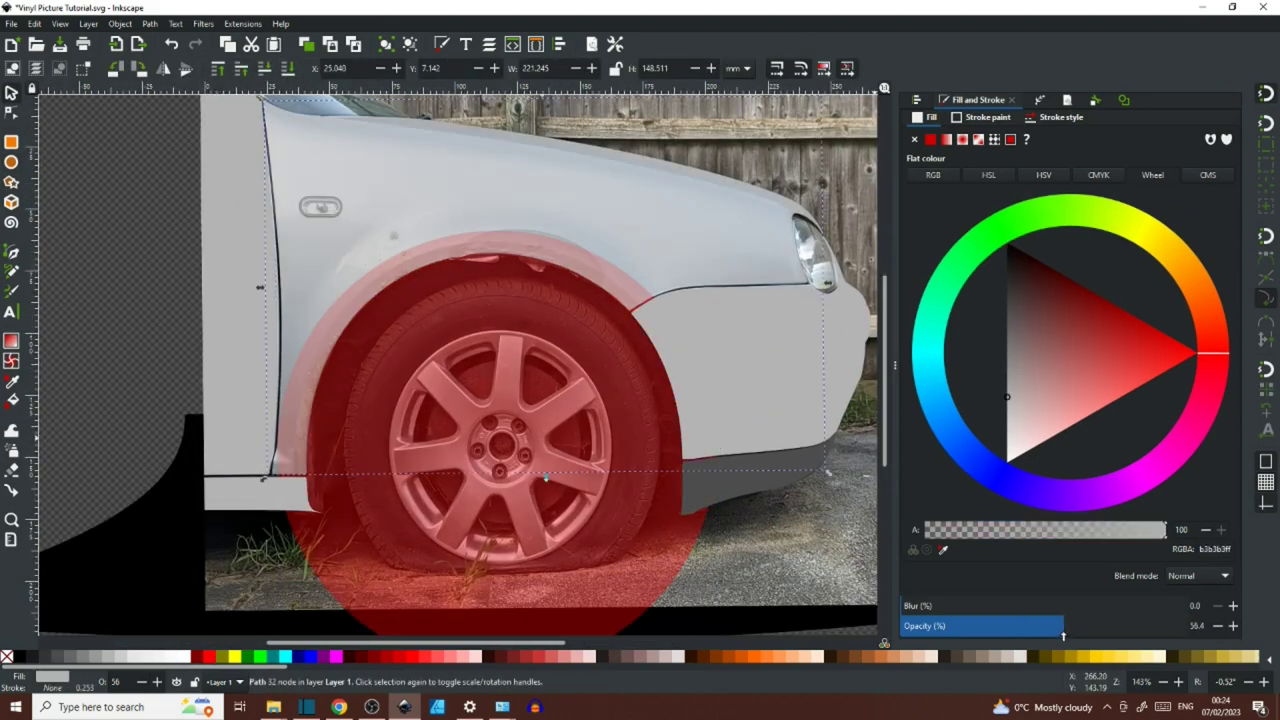
pyautogui.click(61, 46)
pyautogui.scroll(-3, 459, 378)
pyautogui.keyDown('shift'); pyautogui.click(355, 467); pyautogui.keyUp('shift')
pyautogui.click(150, 24)
pyautogui.click(173, 95)
pyautogui.hotkey('ctrl', 'z')
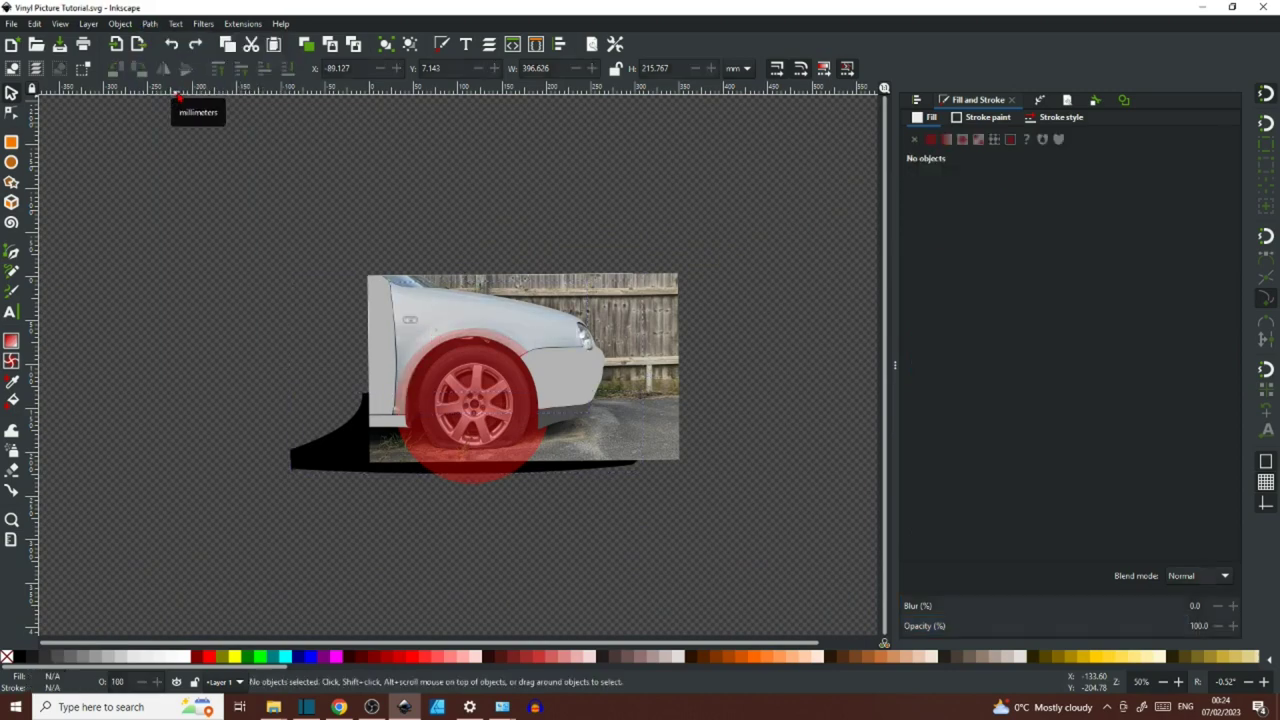
# - Unite the wheel circle with the black ground shape as one fully opaque black path, stacked above the photo behind the panels
pyautogui.click(465, 440)
pyautogui.keyDown('shift'); pyautogui.click(340, 450); pyautogui.keyUp('shift')
pyautogui.hotkey('ctrl', '-')
pyautogui.click(1064, 626)
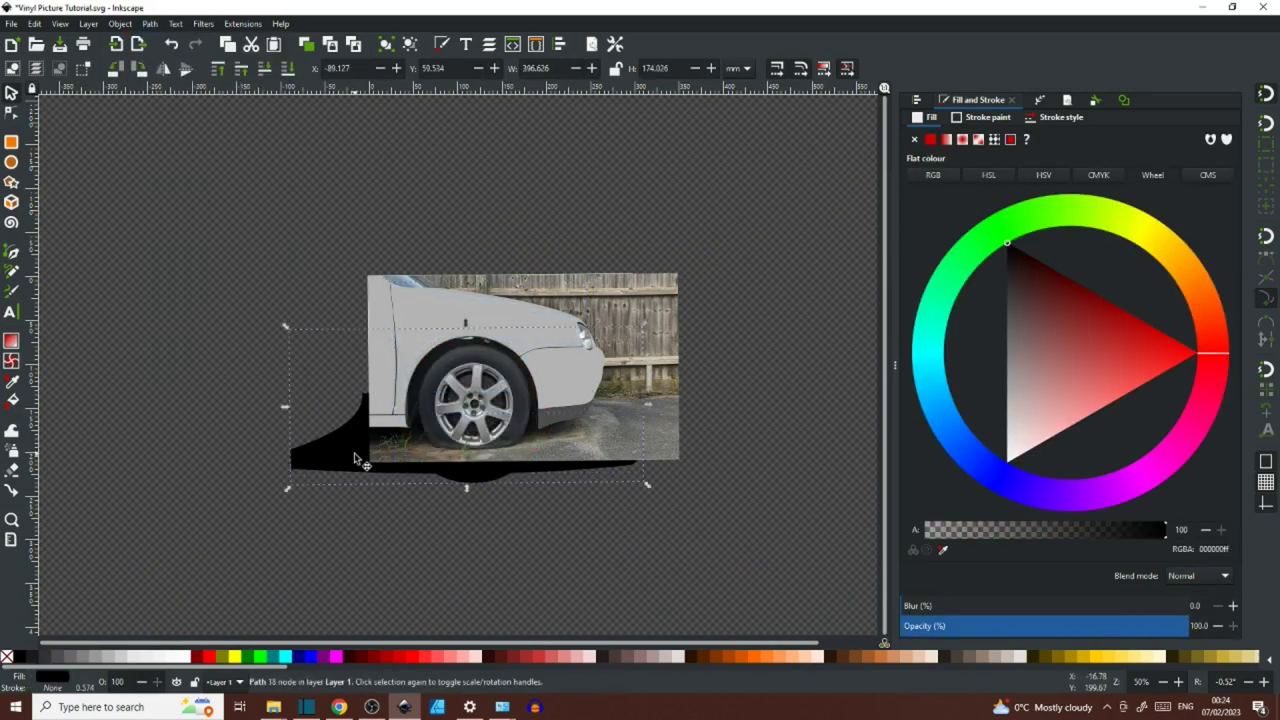
pyautogui.hotkey('ctrl', 'z')
pyautogui.click(242, 72)
pyautogui.scroll(5, 590, 411)
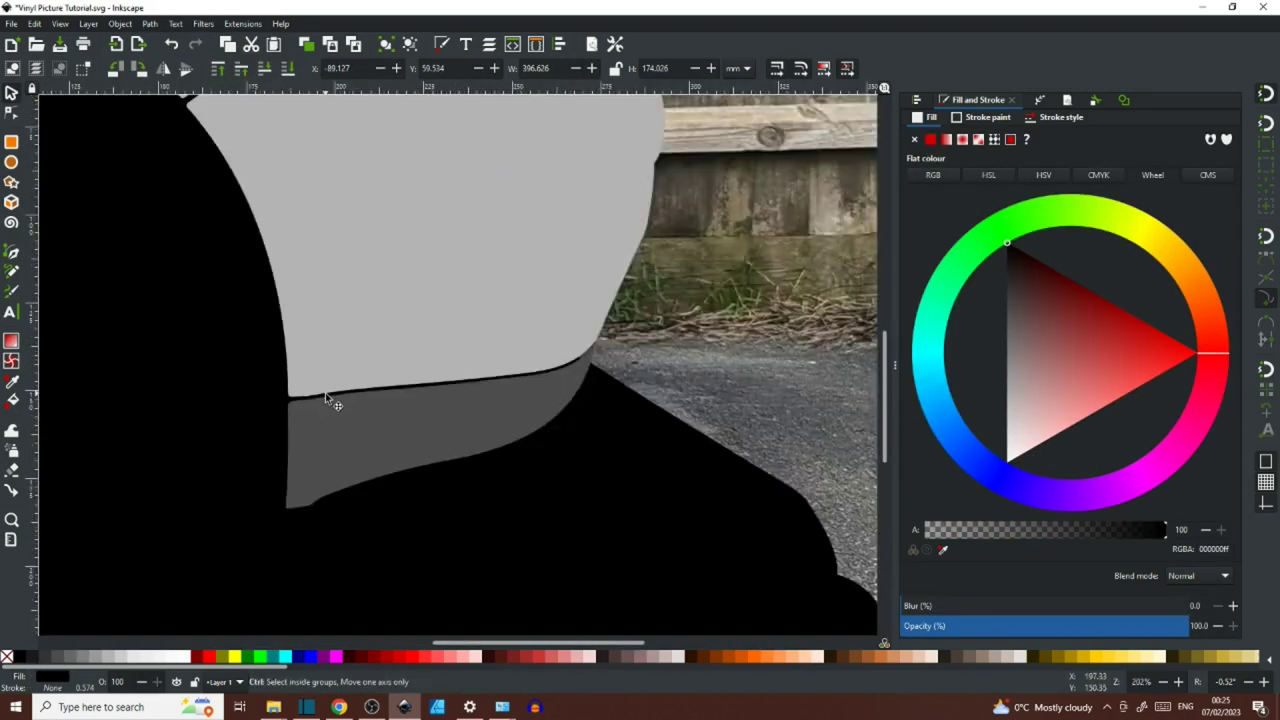
# - Clean up the united black path's nodes on its rear upper edge behind the door, deleting the surplus one
pyautogui.scroll(-5, 329, 398)
pyautogui.click(12, 112)
pyautogui.scroll(3, 184, 384)
pyautogui.click(139, 369)
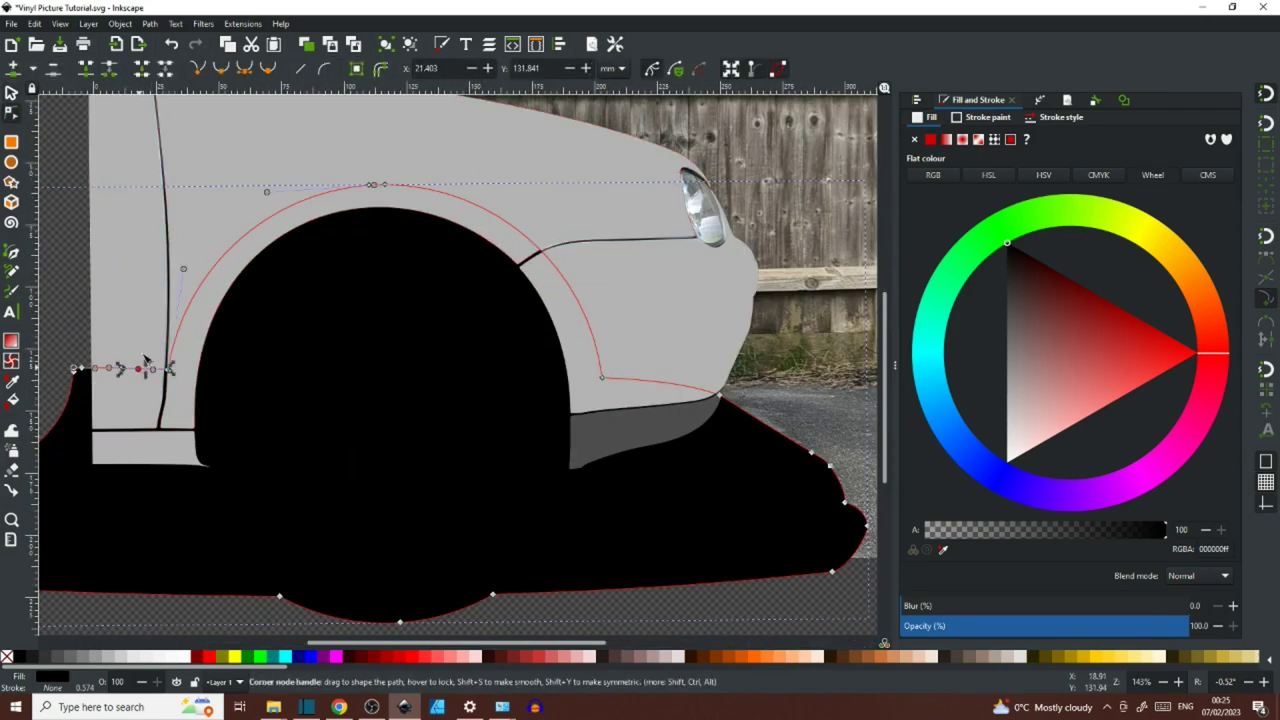
pyautogui.moveTo(119, 367); pyautogui.dragTo(119, 369)
pyautogui.click(79, 369)
pyautogui.scroll(2, 86, 376)
pyautogui.scroll(-1, 96, 440)
pyautogui.press('Delete')
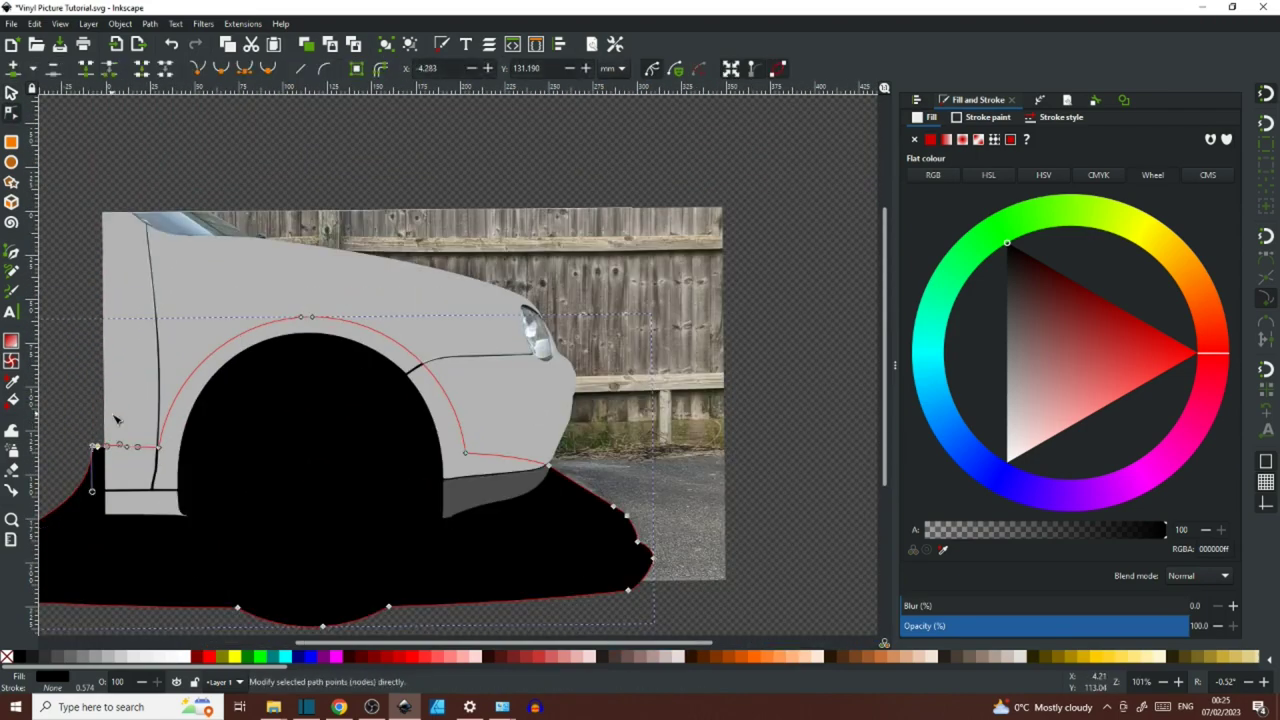
# - Move the black shape's rear nodes up behind the door to the top of the door gap near the windscreen
pyautogui.scroll(3, 97, 448)
pyautogui.moveTo(88, 437); pyautogui.dragTo(72, 221)
pyautogui.scroll(-3, 84, 228)
pyautogui.moveTo(106, 284); pyautogui.dragTo(172, 320)
pyautogui.moveTo(123, 302); pyautogui.dragTo(121, 154)
pyautogui.scroll(2, 132, 154)
pyautogui.moveTo(109, 364); pyautogui.dragTo(89, 205)
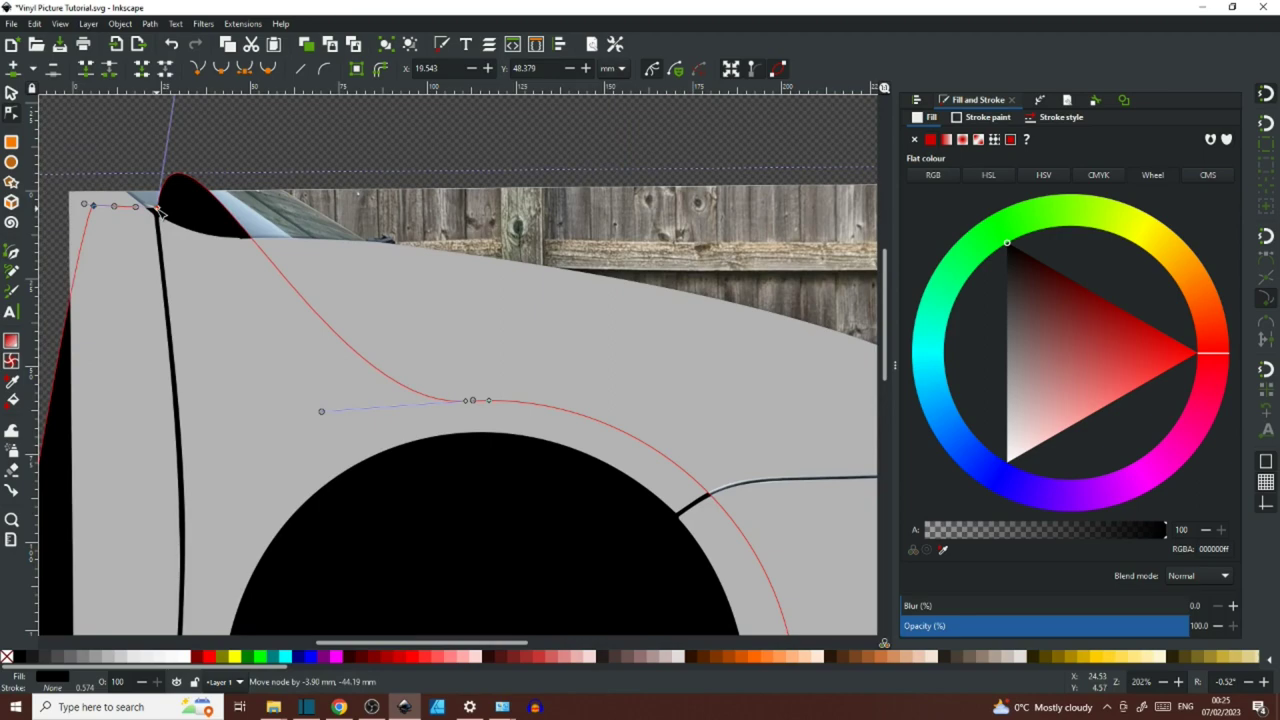
# - Extend the black shape's upper edge behind the bonnet towards the headlight and front bumper by moving its nodes and handles
pyautogui.scroll(3, 105, 274)
pyautogui.moveTo(309, 262); pyautogui.dragTo(310, 290)
pyautogui.scroll(4, 366, 206)
pyautogui.moveTo(366, 101); pyautogui.dragTo(525, 588)
pyautogui.scroll(-4, 533, 545)
pyautogui.moveTo(700, 525); pyautogui.dragTo(769, 366)
pyautogui.scroll(-5, 677, 513)
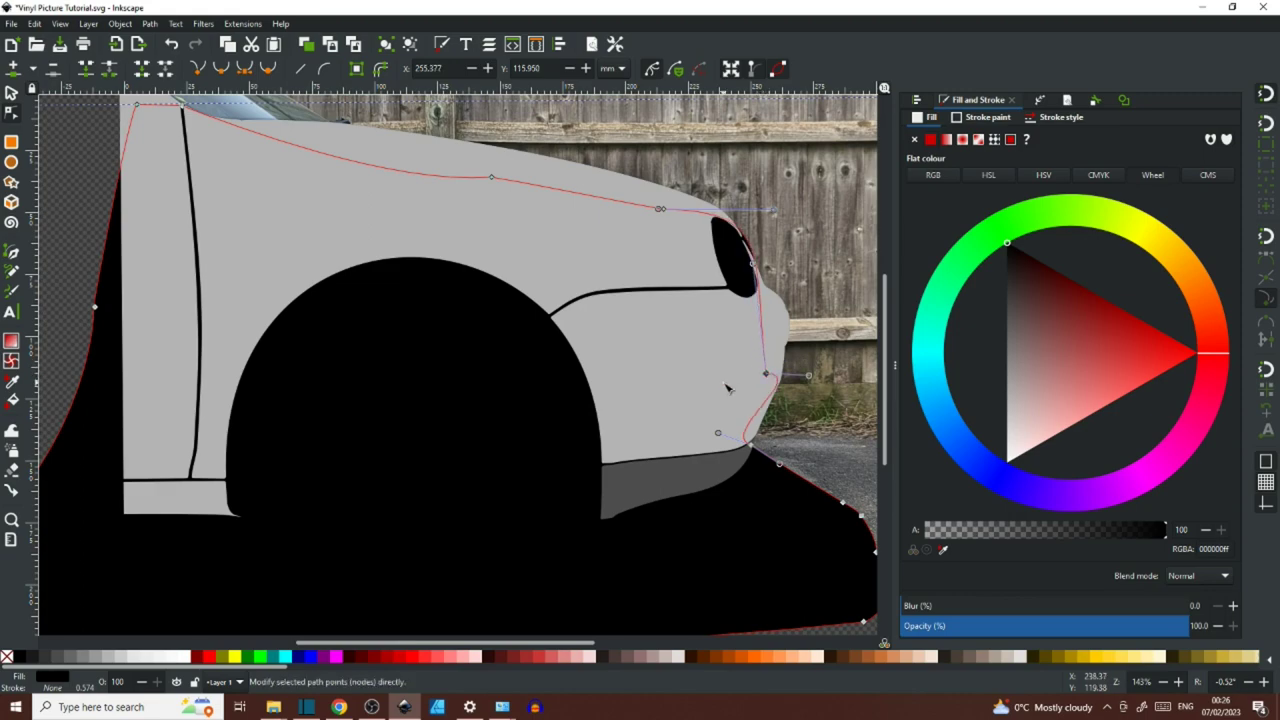
# - Adjust the black shape's node and bonnet-side handle so its edge covers the gap between the bonnet tip and the bumper
pyautogui.scroll(4, 736, 251)
pyautogui.moveTo(764, 138); pyautogui.dragTo(524, 323)
pyautogui.moveTo(651, 270); pyautogui.dragTo(606, 232)
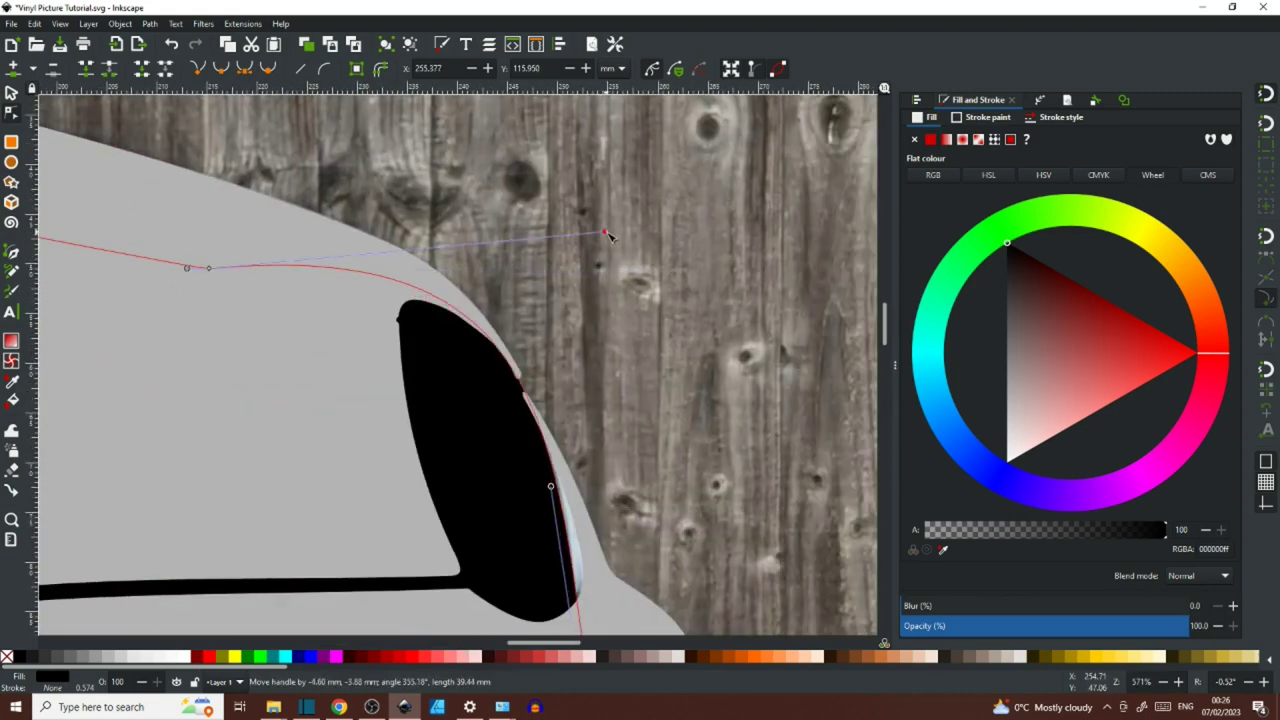
pyautogui.scroll(3, 533, 429)
pyautogui.scroll(4, 500, 450)
pyautogui.click(486, 433)
pyautogui.scroll(-2, 475, 448)
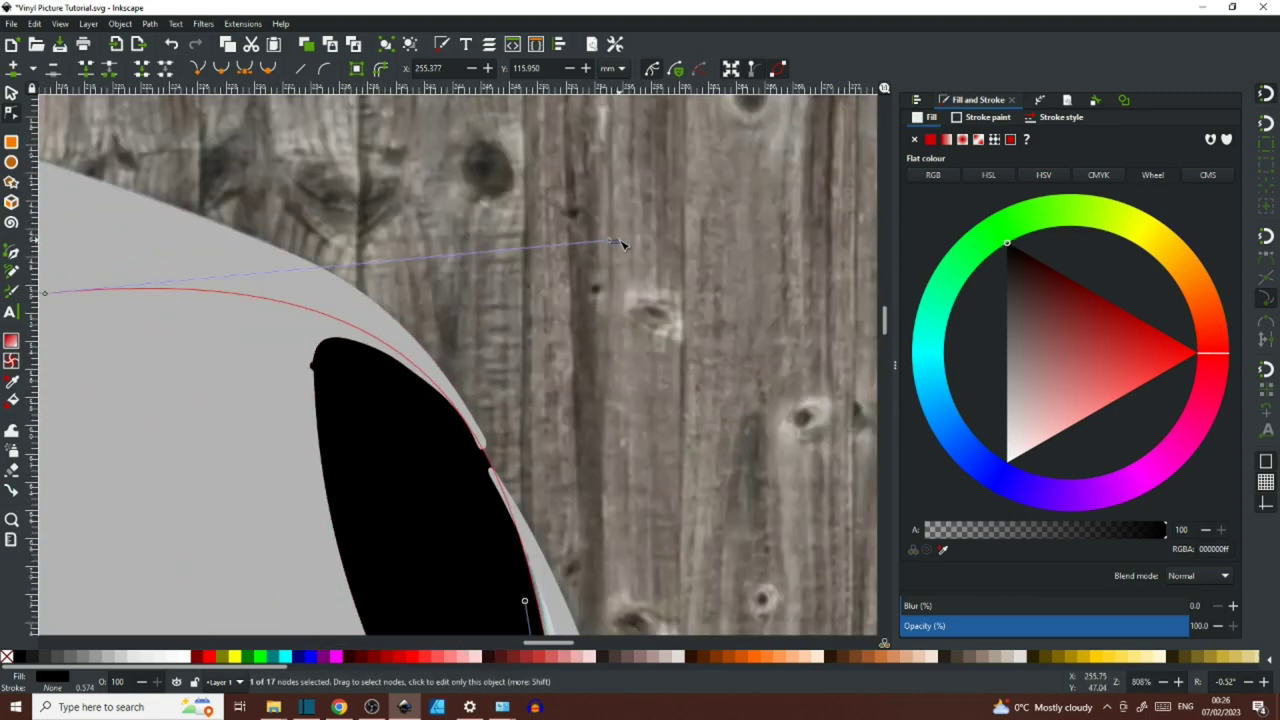
# - Adjust the black shape's handle behind the headlight and pull its outline outwards to cover the headlight's outer edge
pyautogui.scroll(-9, 526, 443)
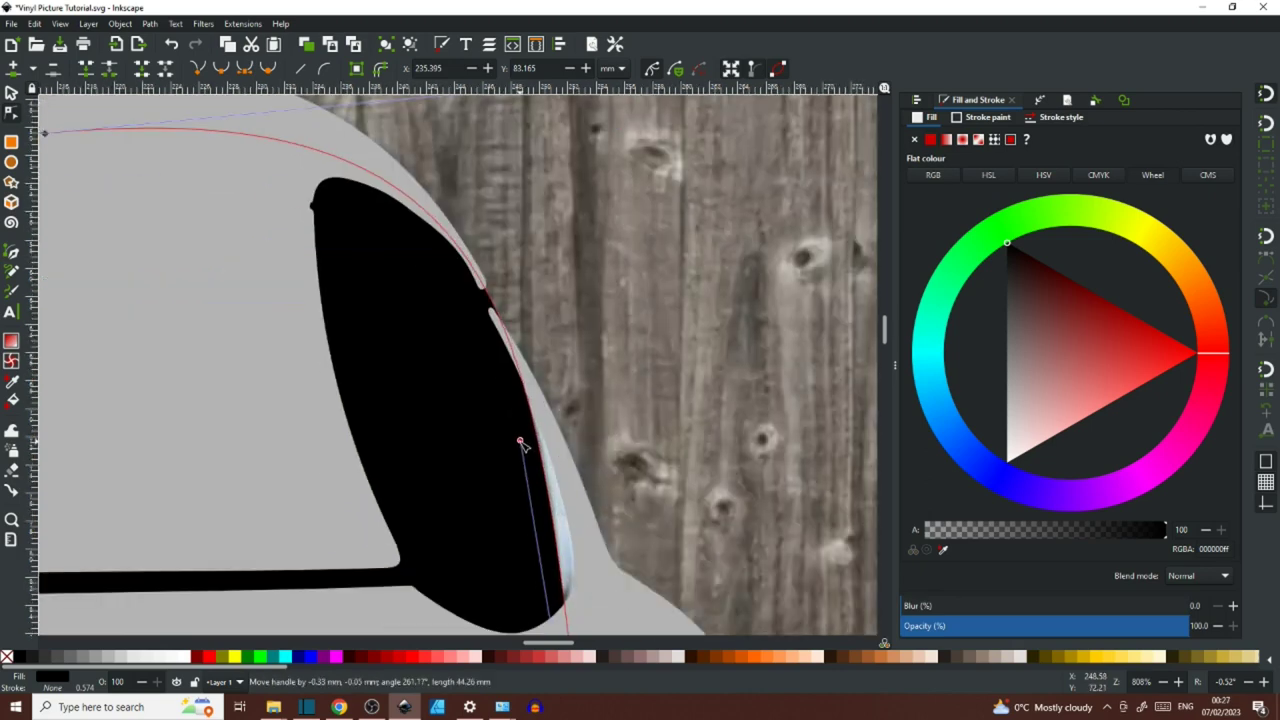
pyautogui.doubleClick(566, 418)
pyautogui.moveTo(566, 418); pyautogui.dragTo(597, 419)
pyautogui.scroll(5, 597, 419)
# - Reselect the black shape and pull its bulging outline back towards the bonnet and bumper edges at the headlight tip
pyautogui.click(534, 364)
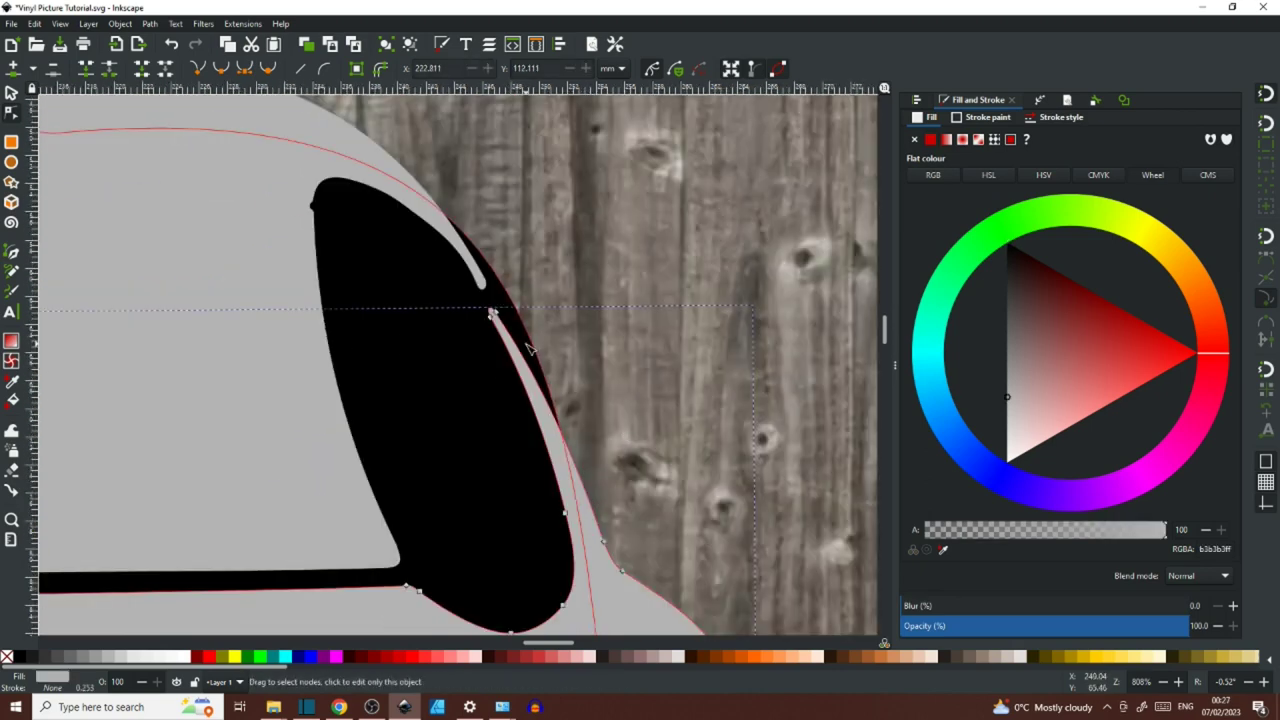
pyautogui.click(527, 340)
pyautogui.click(531, 338)
pyautogui.moveTo(554, 283); pyautogui.dragTo(499, 280)
pyautogui.click(583, 353)
pyautogui.click(463, 285)
pyautogui.scroll(-7, 463, 285)
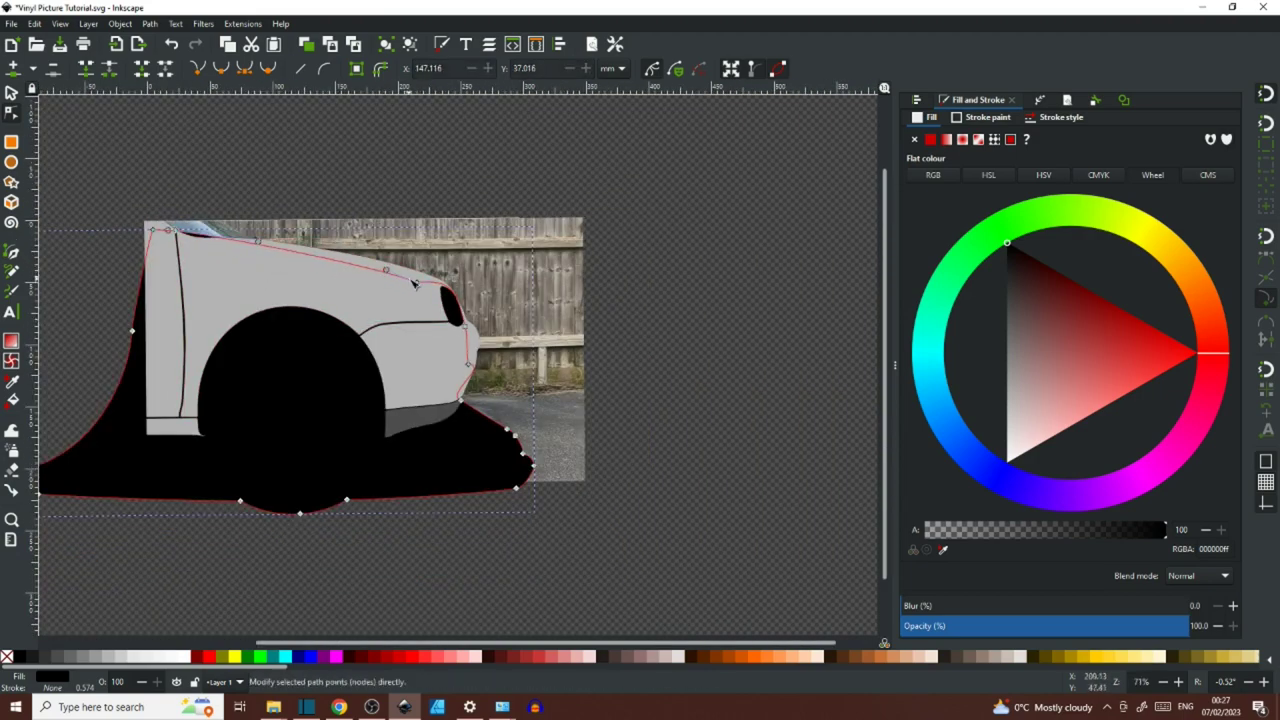
# - Move the black shape's front bonnet node close to the bonnet edge and tuck the adjoining curve behind the panel
pyautogui.scroll(3, 413, 284)
pyautogui.moveTo(398, 276); pyautogui.dragTo(407, 270)
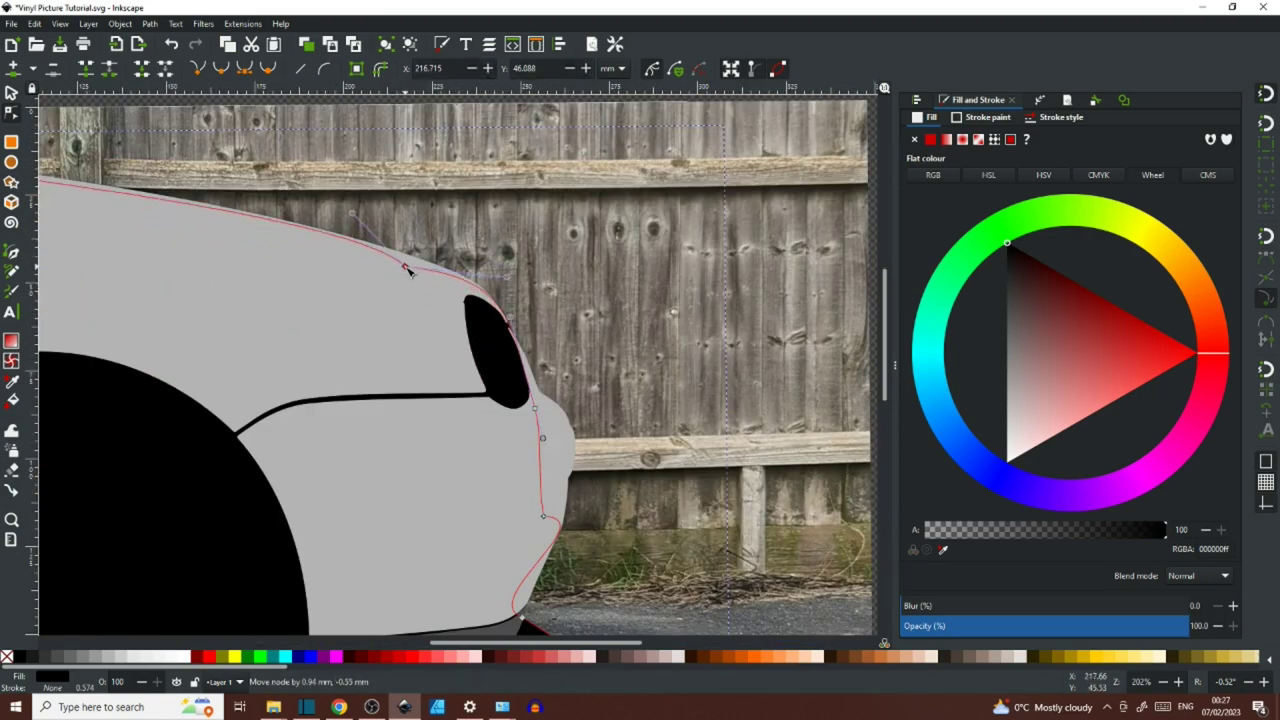
pyautogui.scroll(3, 484, 298)
pyautogui.moveTo(549, 248); pyautogui.dragTo(536, 249)
pyautogui.click(770, 425)
pyautogui.scroll(-5, 774, 432)
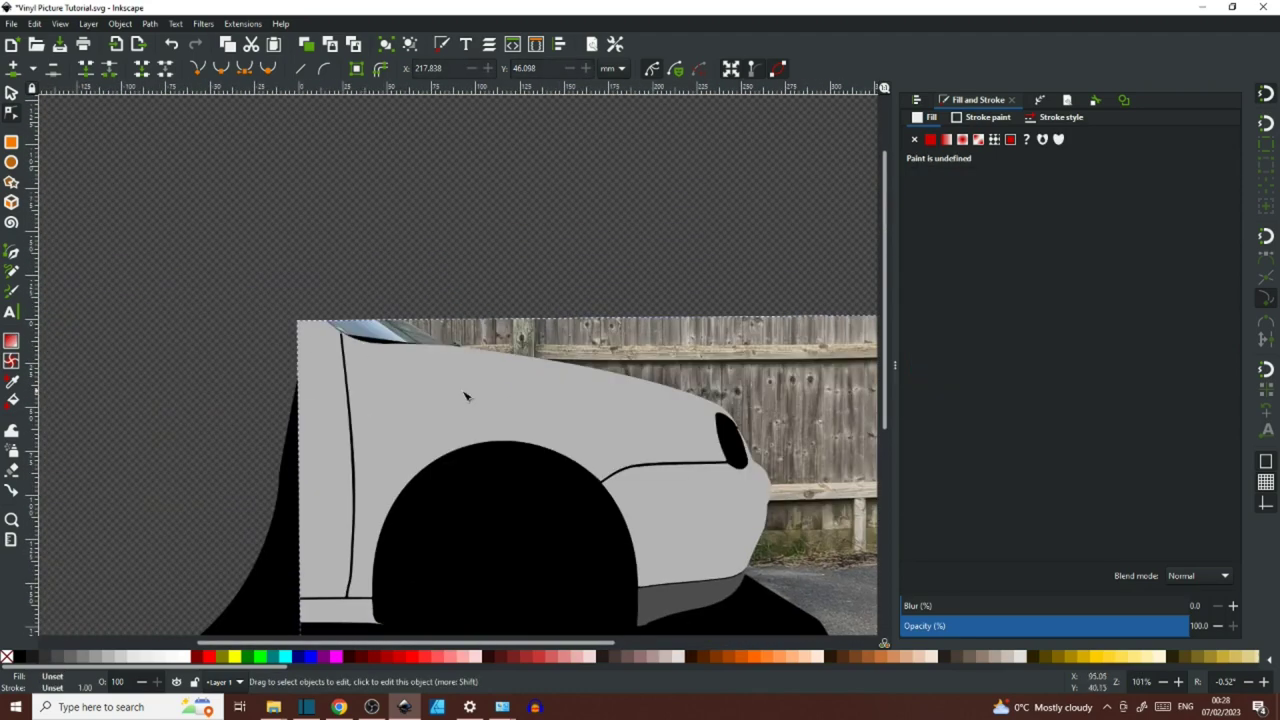
# - Reposition the black shape's top-edge nodes and handles where the door gap and bonnet meet the windscreen base
pyautogui.click(400, 360)
pyautogui.scroll(5, 389, 346)
pyautogui.click(350, 294)
pyautogui.scroll(3, 143, 261)
pyautogui.click(144, 261)
pyautogui.keyDown('ctrl'); pyautogui.click(144, 261); pyautogui.keyUp('ctrl')
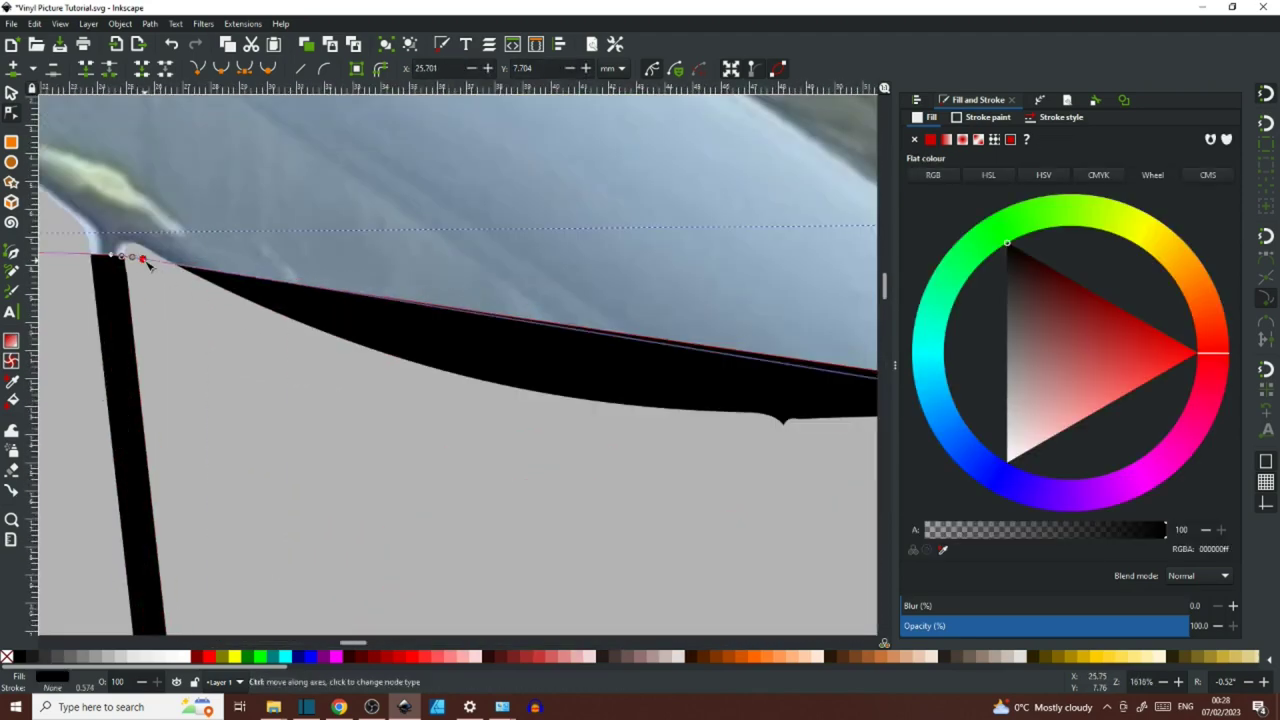
pyautogui.scroll(-3, 144, 261)
pyautogui.moveTo(744, 374); pyautogui.dragTo(274, 329)
pyautogui.moveTo(651, 411); pyautogui.dragTo(788, 391)
pyautogui.doubleClick(285, 267)
pyautogui.moveTo(154, 260); pyautogui.dragTo(562, 326)
# - Try pulling the black shape's top-edge handles down beneath the windscreen base, and undo both handle moves
pyautogui.moveTo(522, 309); pyautogui.dragTo(497, 346)
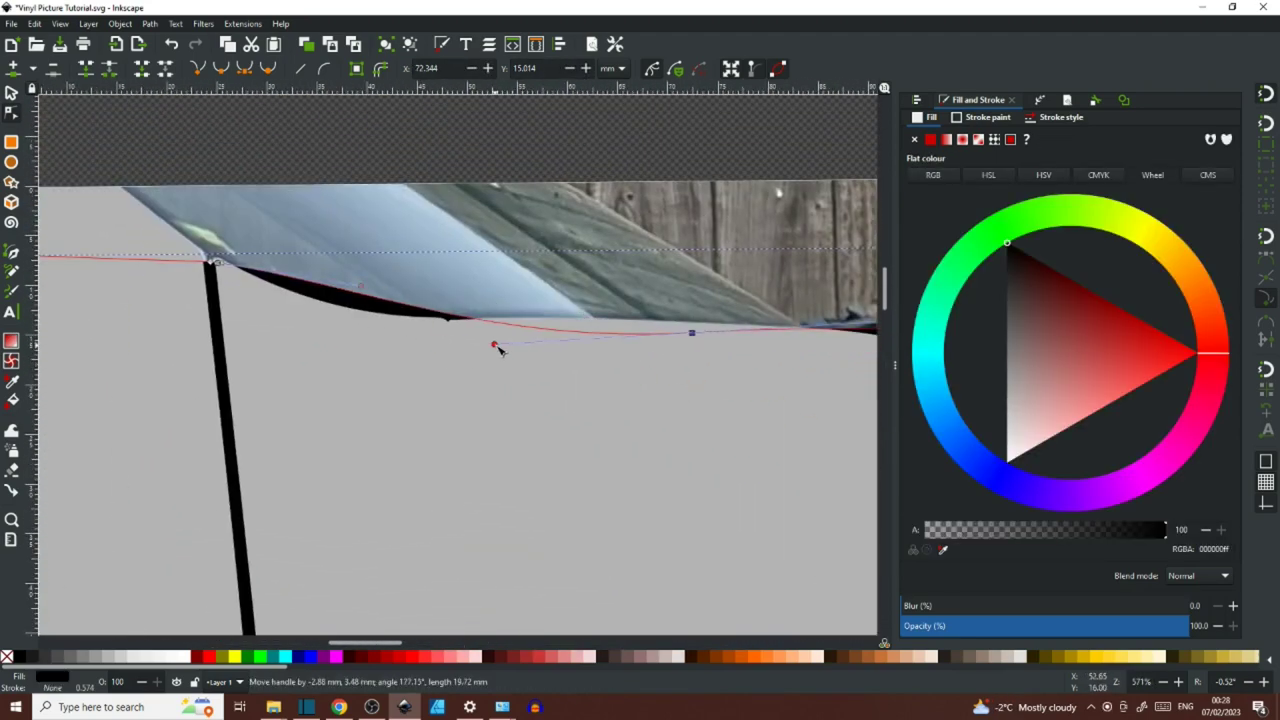
pyautogui.moveTo(361, 287); pyautogui.dragTo(334, 327)
pyautogui.hotkey('ctrl', 'z')
pyautogui.hotkey('ctrl', 'z')
pyautogui.scroll(-6, 368, 300)
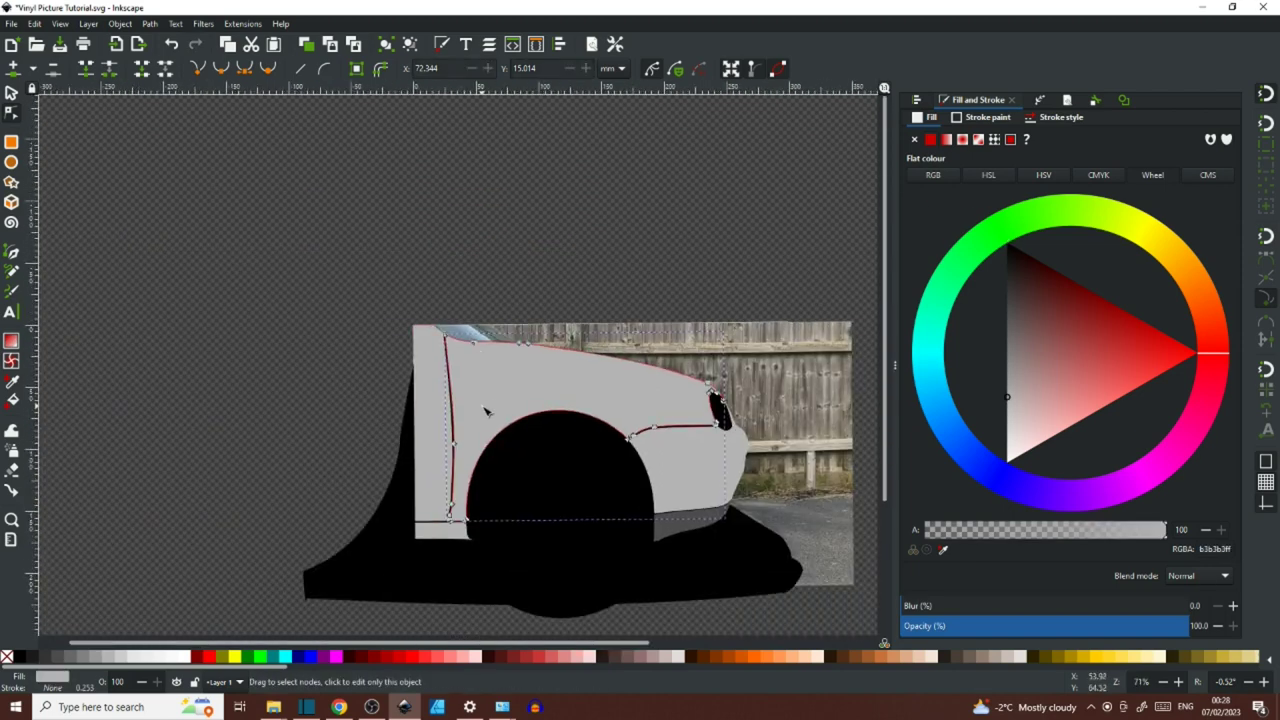
# - Delete the black shape's two far lower-left nodes and adjust the remaining handles into a rounded corner hugging the photo
pyautogui.click(305, 571)
pyautogui.press('Delete')
pyautogui.click(307, 598)
pyautogui.press('Delete')
pyautogui.moveTo(329, 620); pyautogui.dragTo(409, 508)
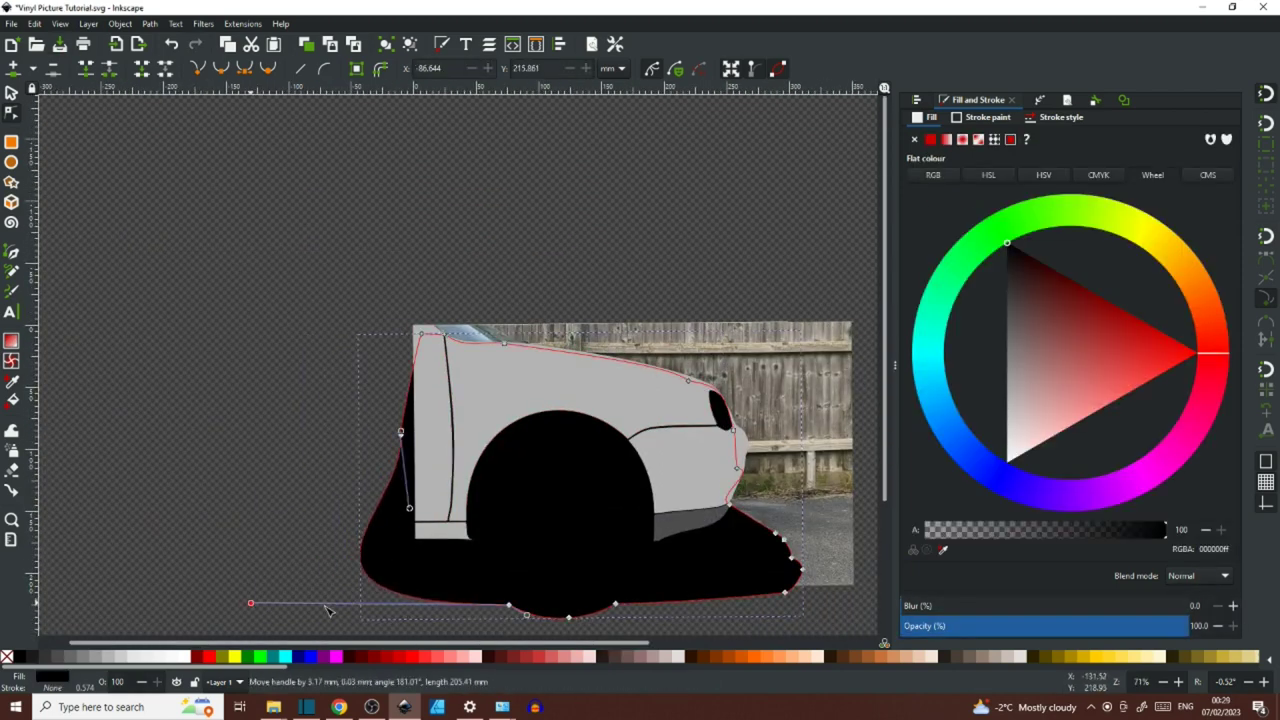
pyautogui.moveTo(250, 603); pyautogui.dragTo(364, 615)
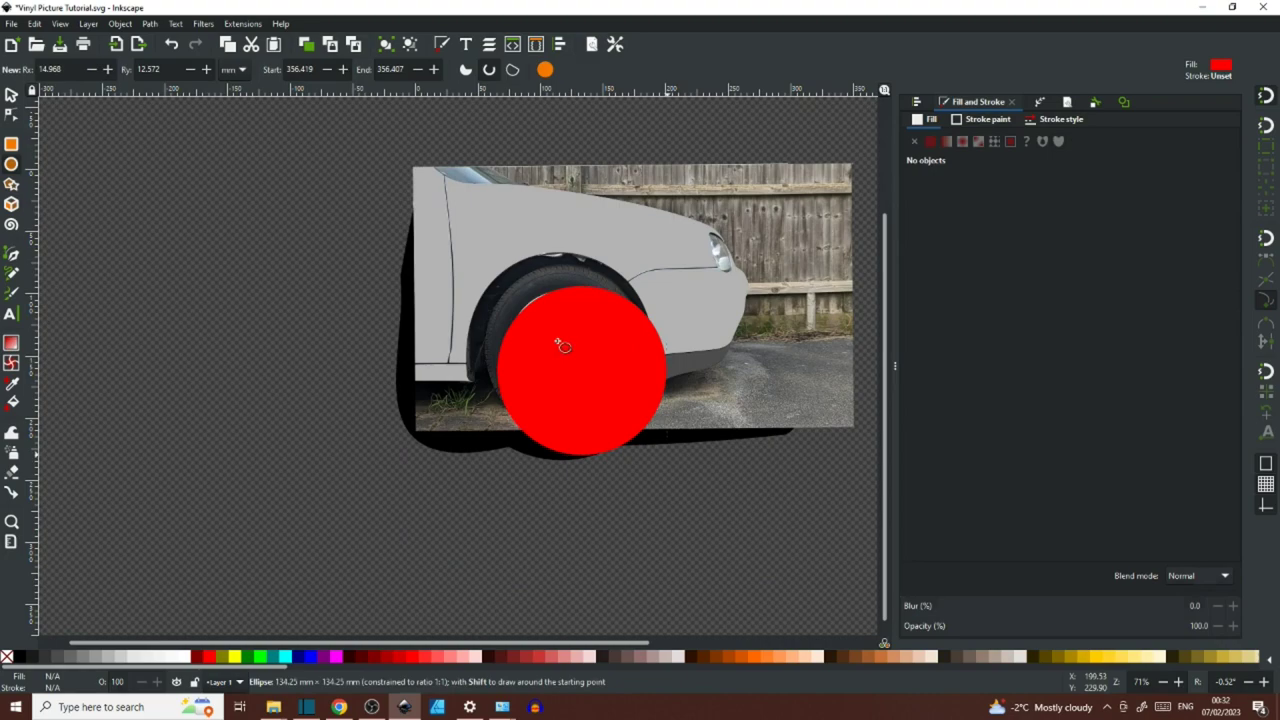
# - Set the red circle's opacity to 48.5% and fit it over the tyre at about 127.7 mm across
pyautogui.click(1040, 626)
pyautogui.scroll(2, 607, 359)
pyautogui.moveTo(533, 332); pyautogui.dragTo(550, 347)
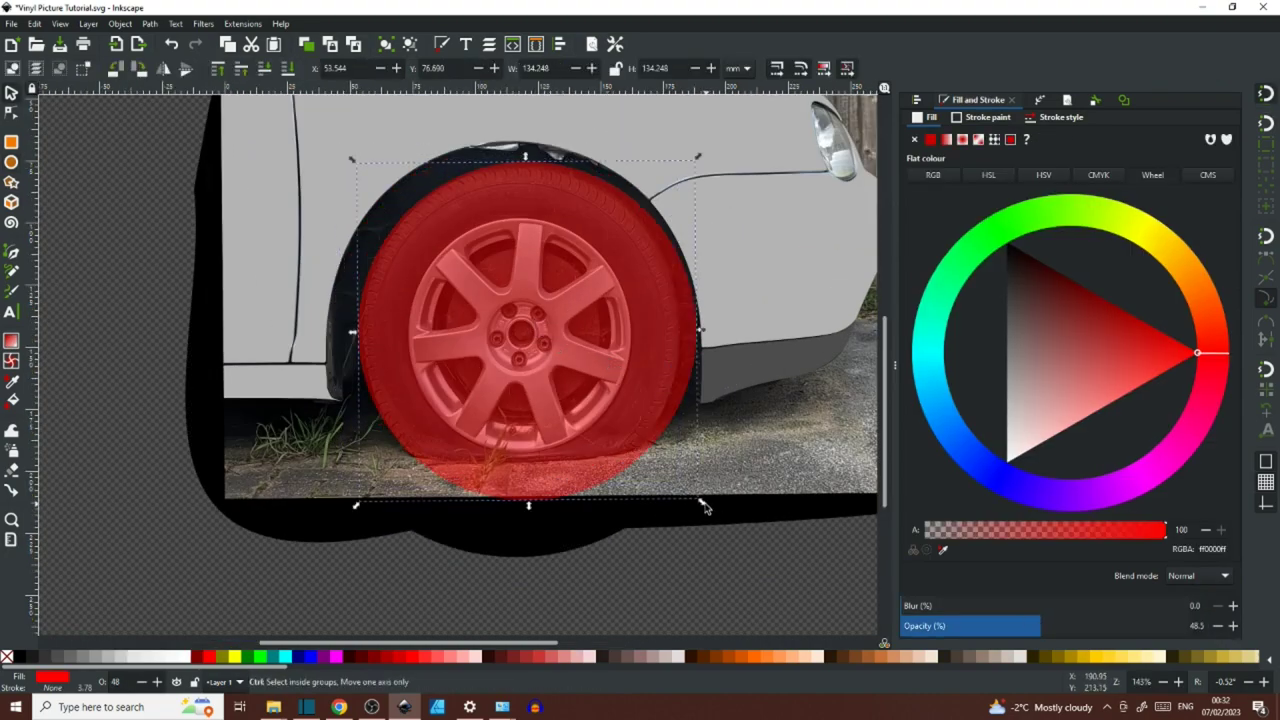
pyautogui.moveTo(705, 507); pyautogui.dragTo(697, 499)
pyautogui.moveTo(619, 371); pyautogui.dragTo(617, 373)
pyautogui.moveTo(690, 498); pyautogui.dragTo(681, 489)
pyautogui.moveTo(603, 369); pyautogui.dragTo(608, 371)
# - Duplicate the tyre circle, fill the copy blue and scale it down to about 92.5 mm over the alloy rim
pyautogui.hotkey('ctrl', 'd')
pyautogui.click(310, 656)
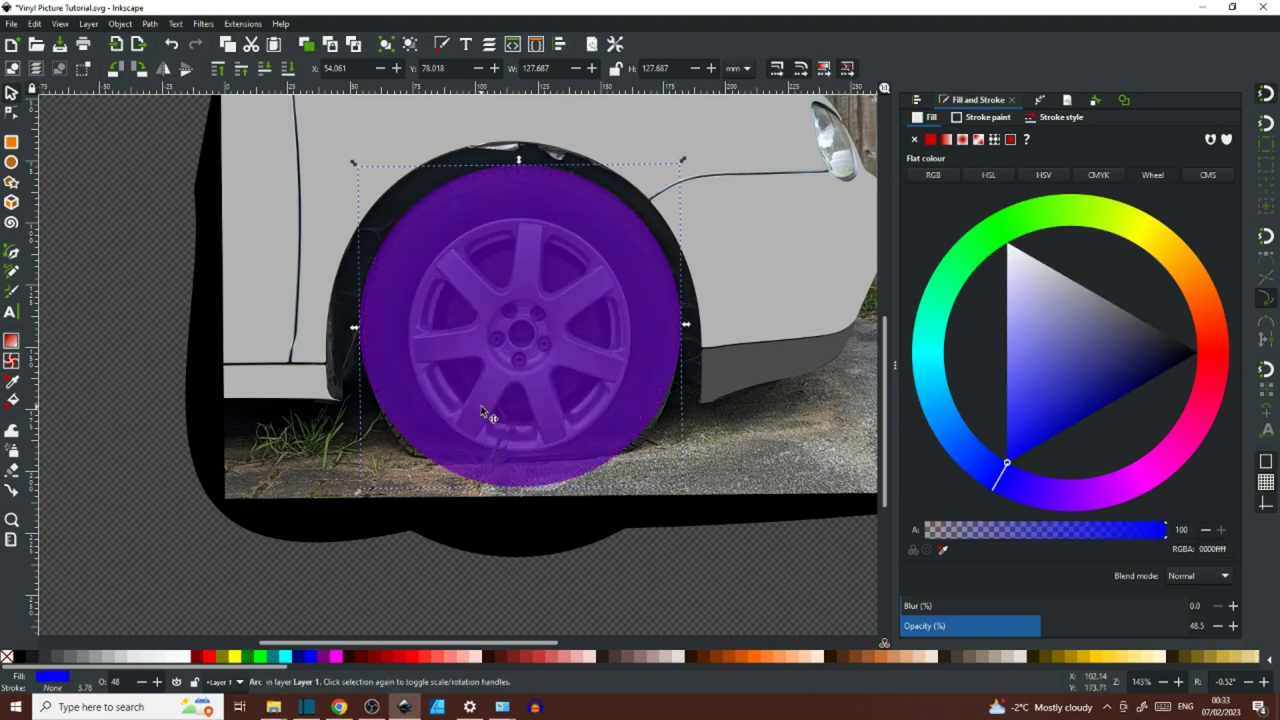
pyautogui.moveTo(682, 160); pyautogui.dragTo(601, 244)
pyautogui.moveTo(547, 336); pyautogui.dragTo(592, 301)
pyautogui.moveTo(652, 206); pyautogui.dragTo(644, 214)
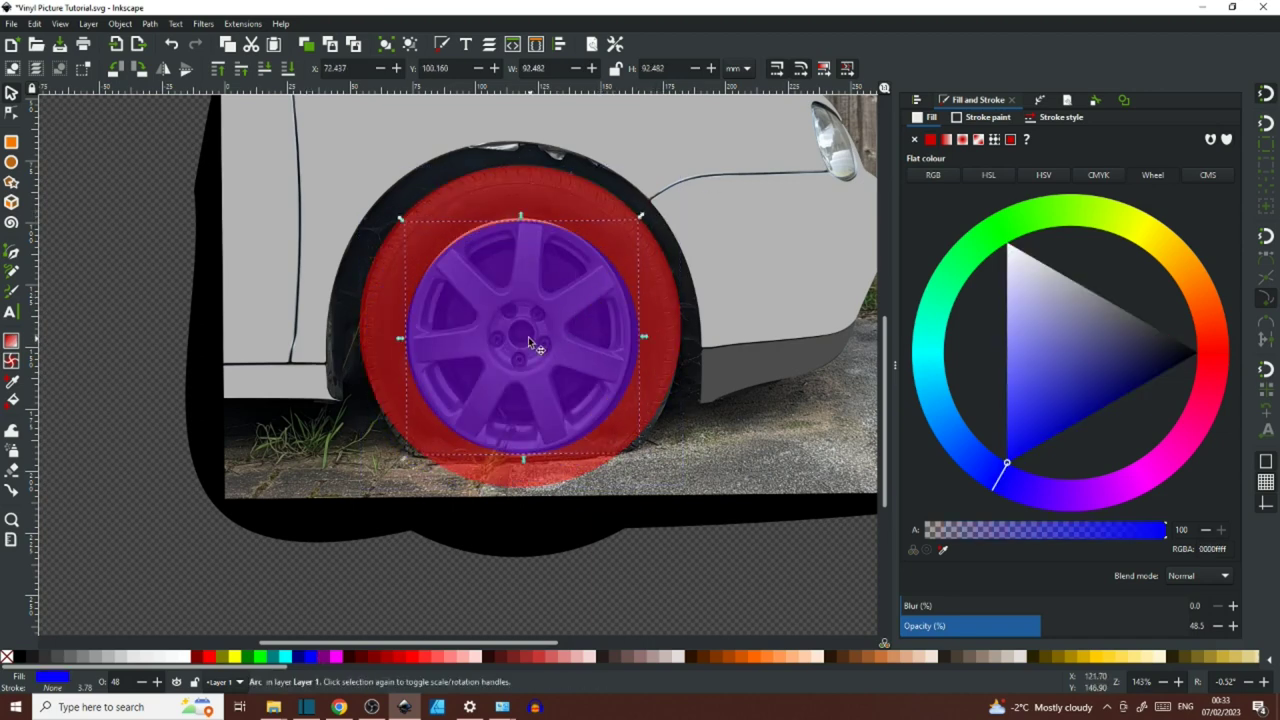
# - Fine-tune the blue rim circle's position and reduce it to about 91.2 mm across
pyautogui.click(550, 319)
pyautogui.moveTo(555, 317); pyautogui.dragTo(554, 314)
pyautogui.moveTo(638, 213); pyautogui.dragTo(635, 217)
pyautogui.moveTo(558, 293); pyautogui.dragTo(559, 294)
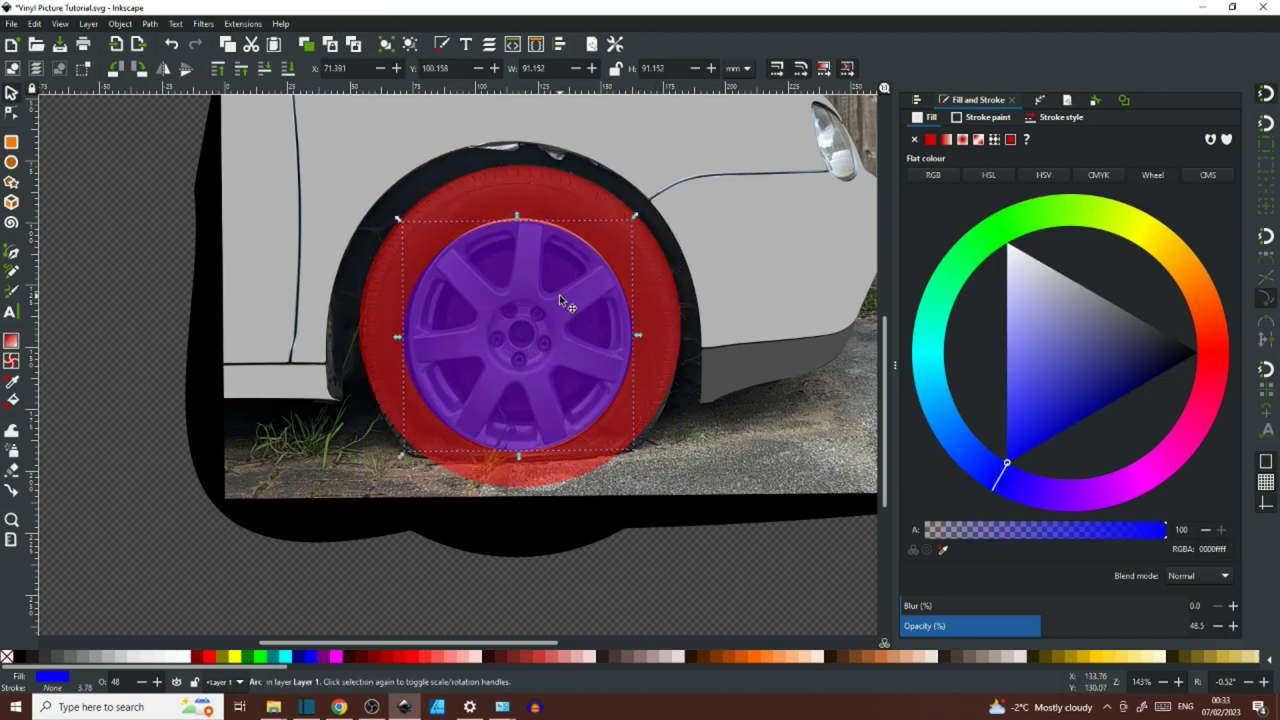
# - Select the tyre and rim circles together, centre them on the vertical axis and move them back over the wheel
pyautogui.keyDown('shift'); pyautogui.click(562, 204); pyautogui.keyUp('shift')
pyautogui.hotkey('ctrl', 'shift', 'a')
pyautogui.click(1170, 153)
pyautogui.moveTo(681, 301); pyautogui.dragTo(598, 307)
# - Stretch both circles to the wheel's slightly oval outline about 125.6 mm wide, and shorten the red one to about 128.8 mm high
pyautogui.moveTo(521, 172); pyautogui.dragTo(521, 164)
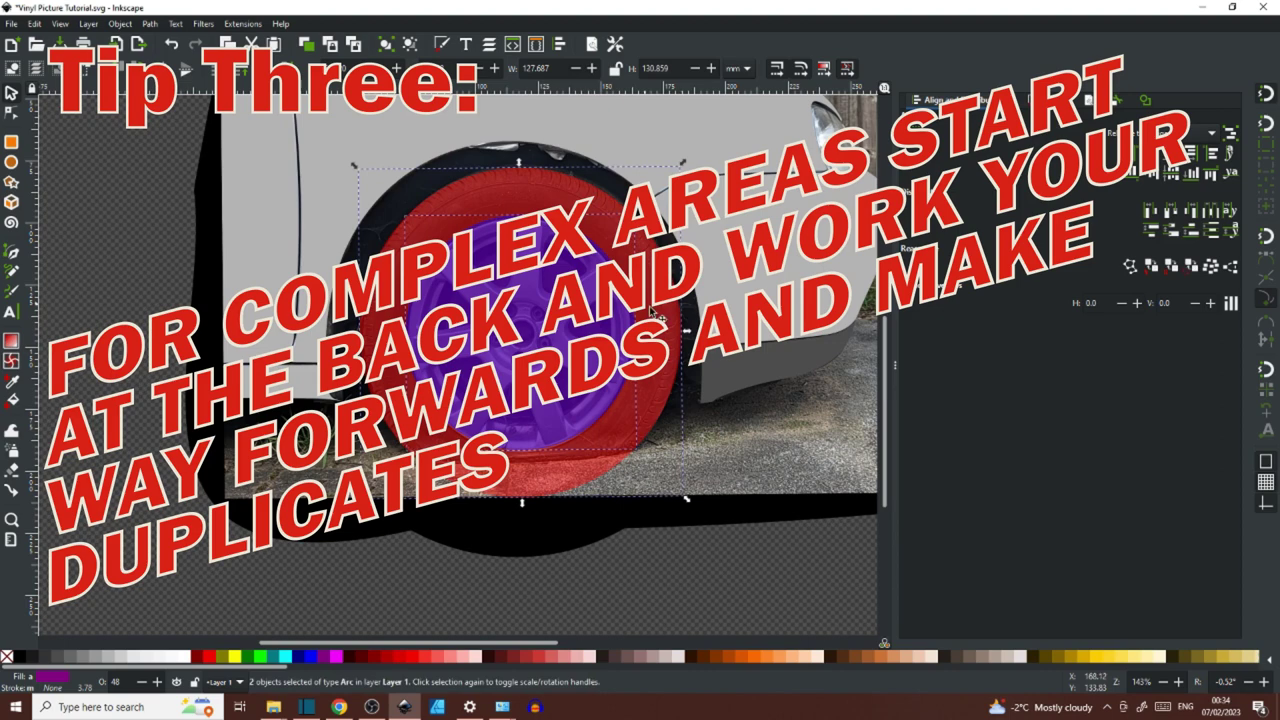
pyautogui.moveTo(687, 332); pyautogui.dragTo(684, 332)
pyautogui.moveTo(357, 332); pyautogui.dragTo(360, 332)
pyautogui.moveTo(519, 312); pyautogui.dragTo(518, 318)
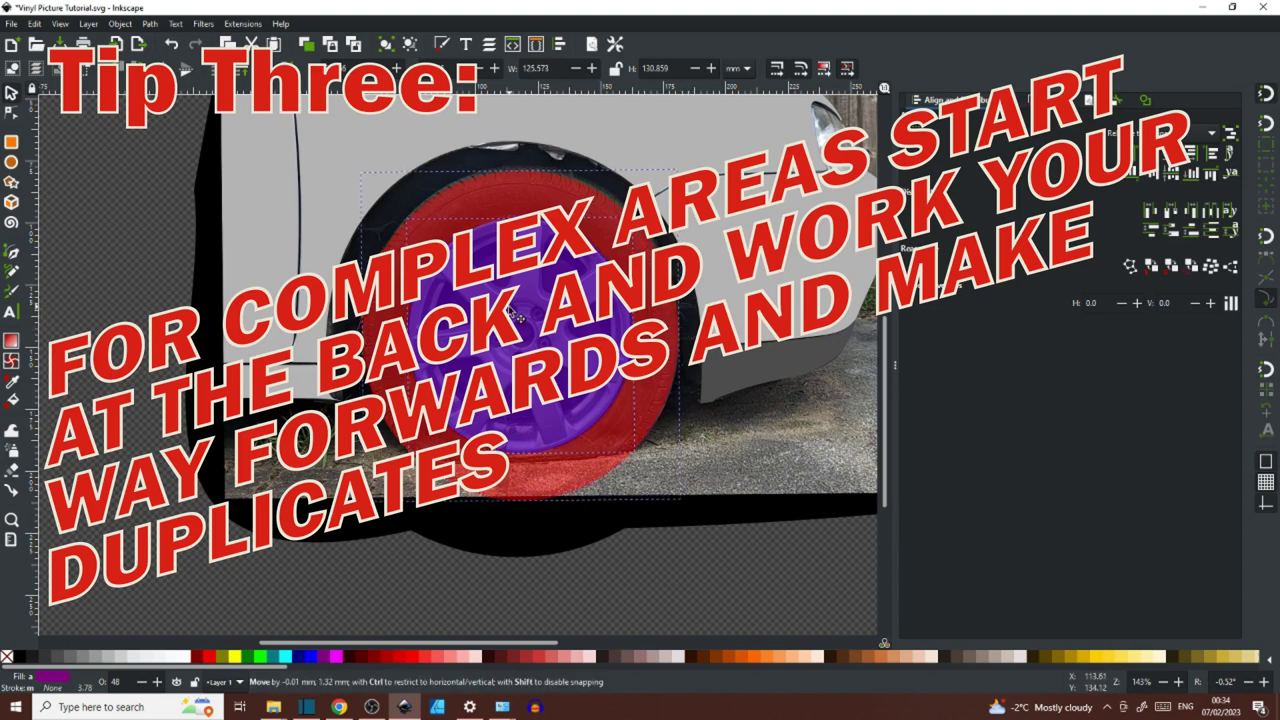
pyautogui.click(573, 472)
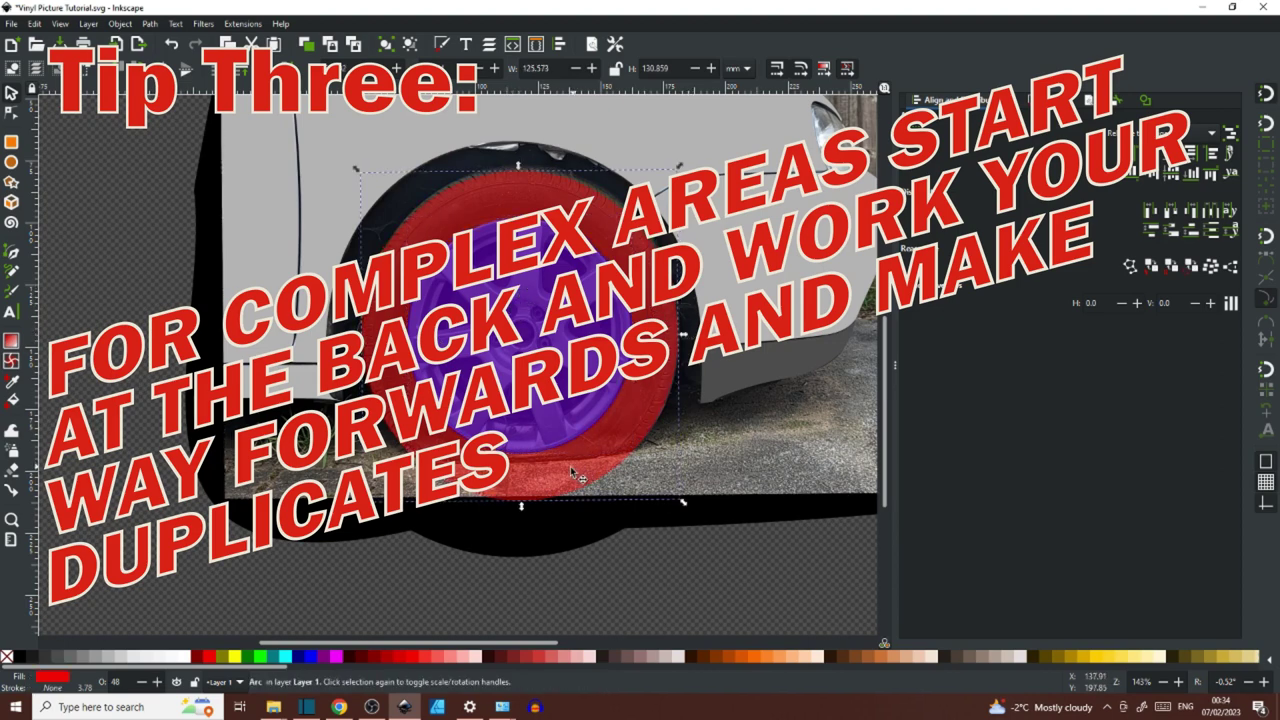
pyautogui.moveTo(521, 510); pyautogui.dragTo(524, 507)
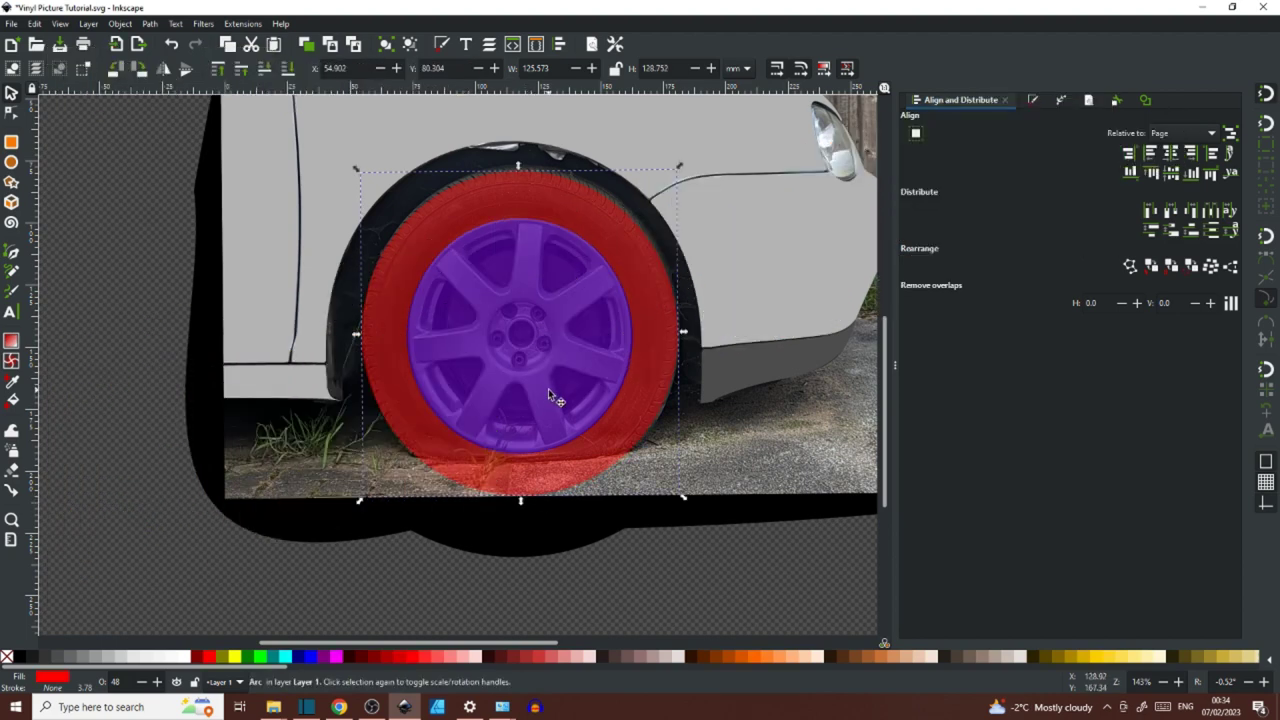
# - Trace the upper-left opening between the wheel spokes as a closed six-node shape of straight segments
pyautogui.press('b')
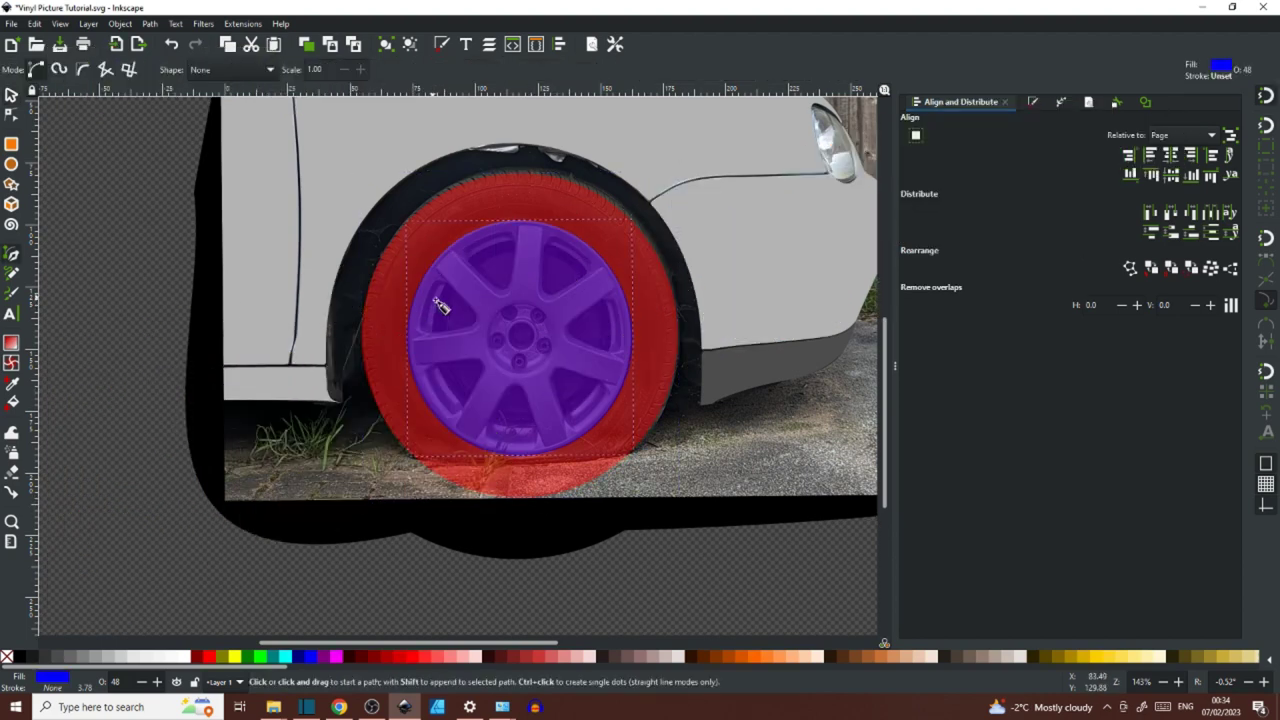
pyautogui.scroll(2, 450, 294)
pyautogui.scroll(2, 453, 295)
pyautogui.scroll(2, 520, 291)
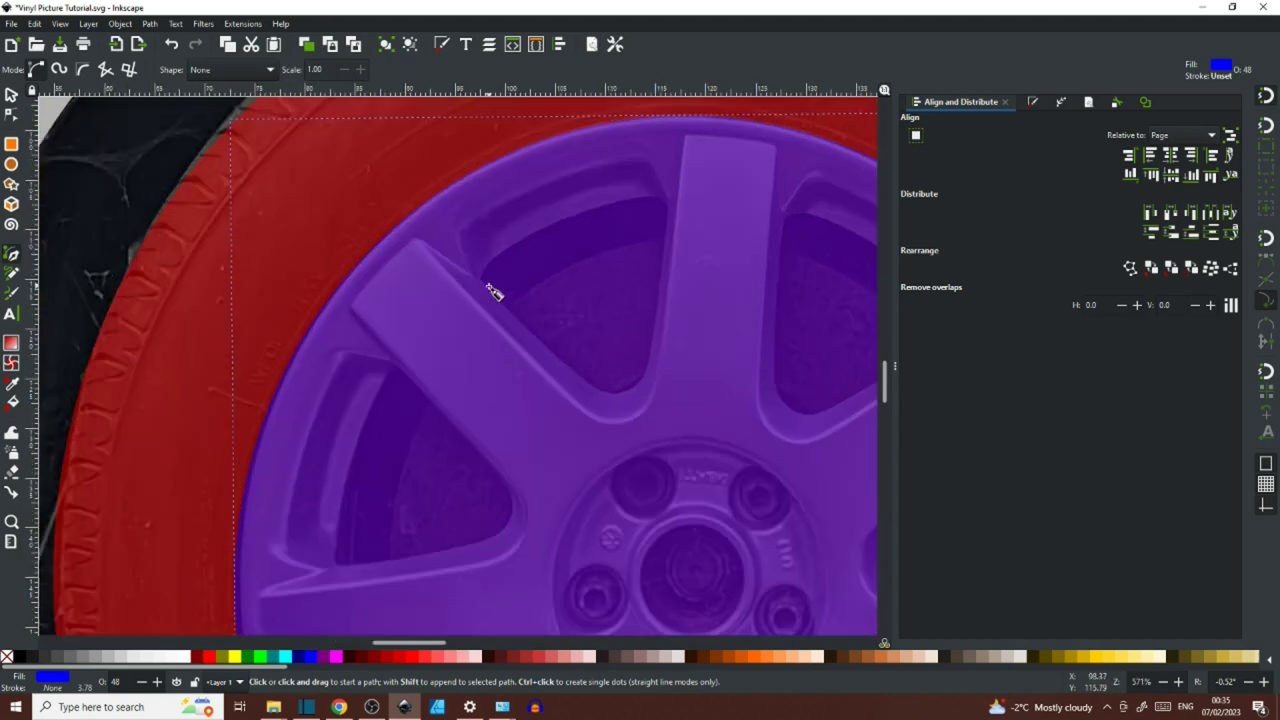
pyautogui.click(487, 287)
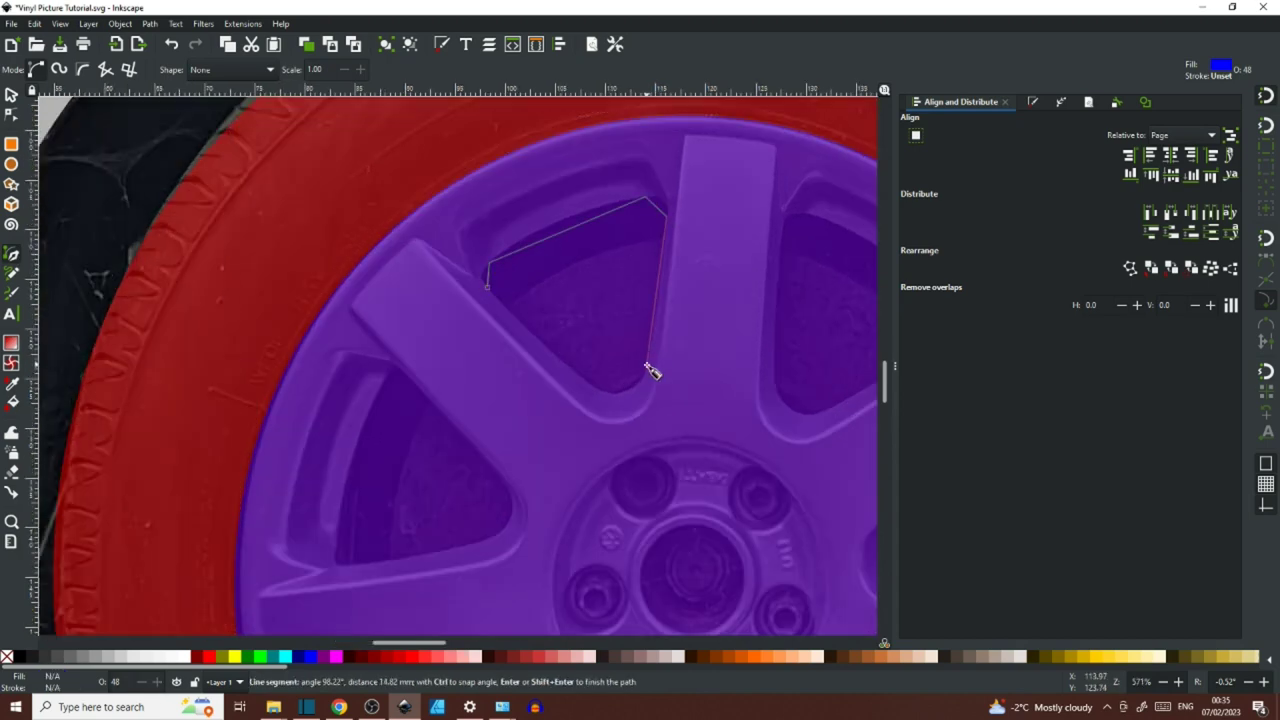
pyautogui.click(488, 288)
pyautogui.hscroll(10, 349, 243)
pyautogui.scroll(-2, 331, 245)
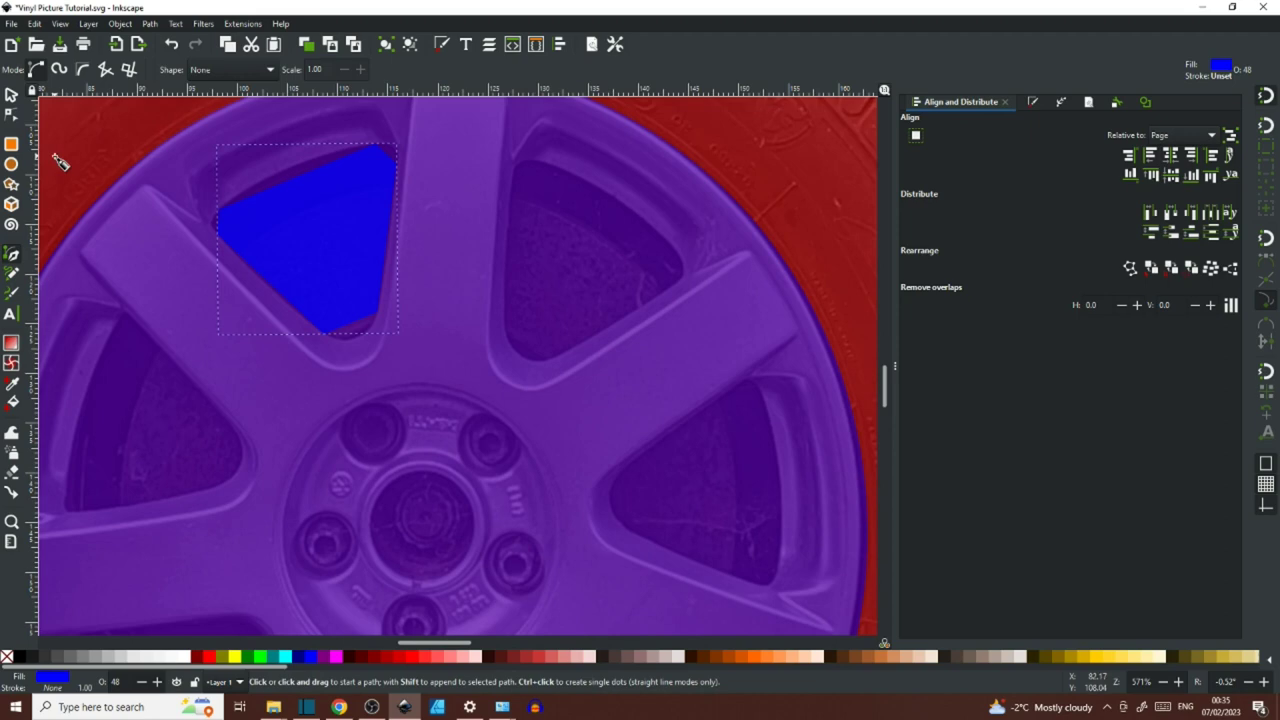
# - Place copies of the opening shape over the upper-right and right spoke openings, rotating each to match
pyautogui.click(11, 95)
pyautogui.moveTo(302, 226); pyautogui.dragTo(558, 258)
pyautogui.click(558, 258)
pyautogui.moveTo(659, 171); pyautogui.dragTo(693, 265)
pyautogui.moveTo(568, 268); pyautogui.dragTo(758, 388)
pyautogui.moveTo(754, 448); pyautogui.dragTo(744, 431)
pyautogui.scroll(-5, 744, 432)
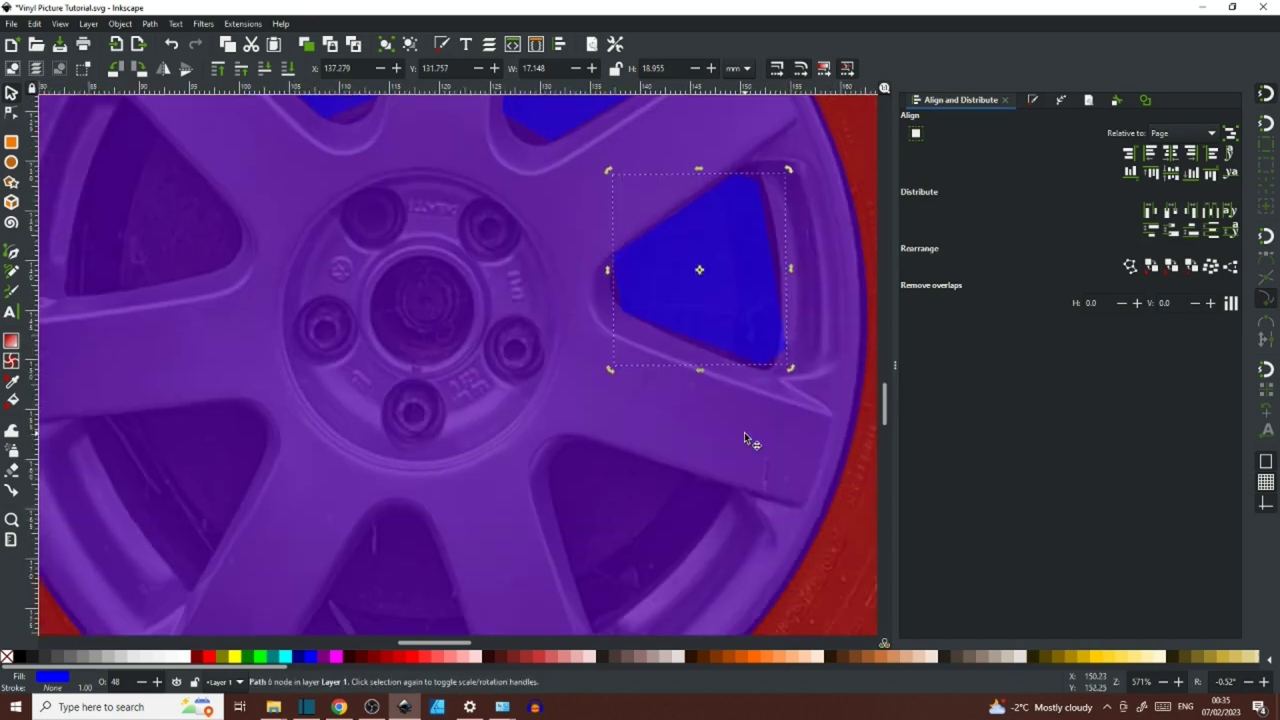
# - Duplicate the opening shape and move and rotate the copy to fit the lower-right spoke opening
pyautogui.hotkey('ctrl', 'd')
pyautogui.moveTo(720, 283); pyautogui.dragTo(642, 524)
pyautogui.moveTo(718, 338); pyautogui.dragTo(757, 460)
pyautogui.moveTo(631, 429); pyautogui.dragTo(654, 470)
pyautogui.moveTo(740, 380); pyautogui.dragTo(716, 356)
# - Place copies of the opening shape over the bottom and lower-left spoke openings, rotating the lower-left one to fit
pyautogui.moveTo(688, 425); pyautogui.dragTo(500, 477)
pyautogui.hotkey('ctrl', 'd')
pyautogui.hotkey('ctrl', 'd')
pyautogui.moveTo(428, 497); pyautogui.dragTo(208, 347)
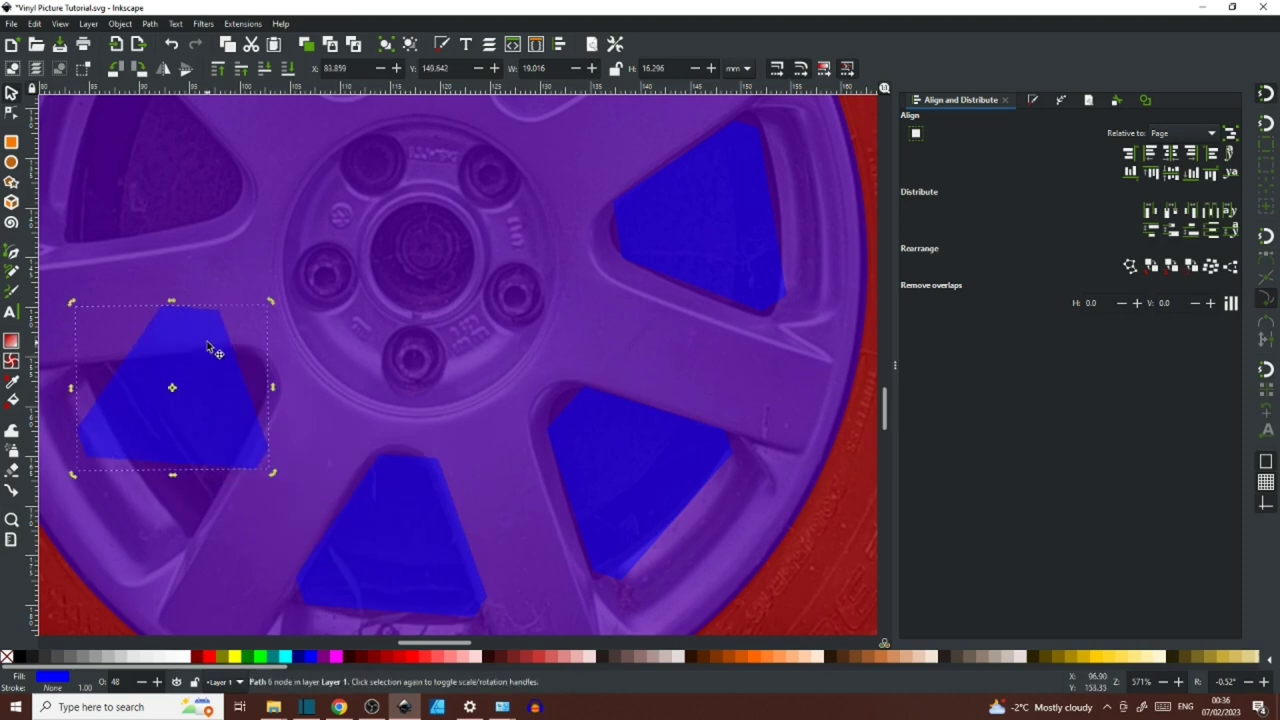
pyautogui.moveTo(275, 304); pyautogui.dragTo(238, 425)
# - Duplicate the opening shape once more and rotate and position it over the remaining left spoke opening
pyautogui.scroll(4, 232, 440)
pyautogui.hotkey('ctrl', 'd')
pyautogui.moveTo(226, 480); pyautogui.dragTo(266, 321)
pyautogui.moveTo(210, 325); pyautogui.dragTo(199, 272)
pyautogui.scroll(-3, 373, 310)
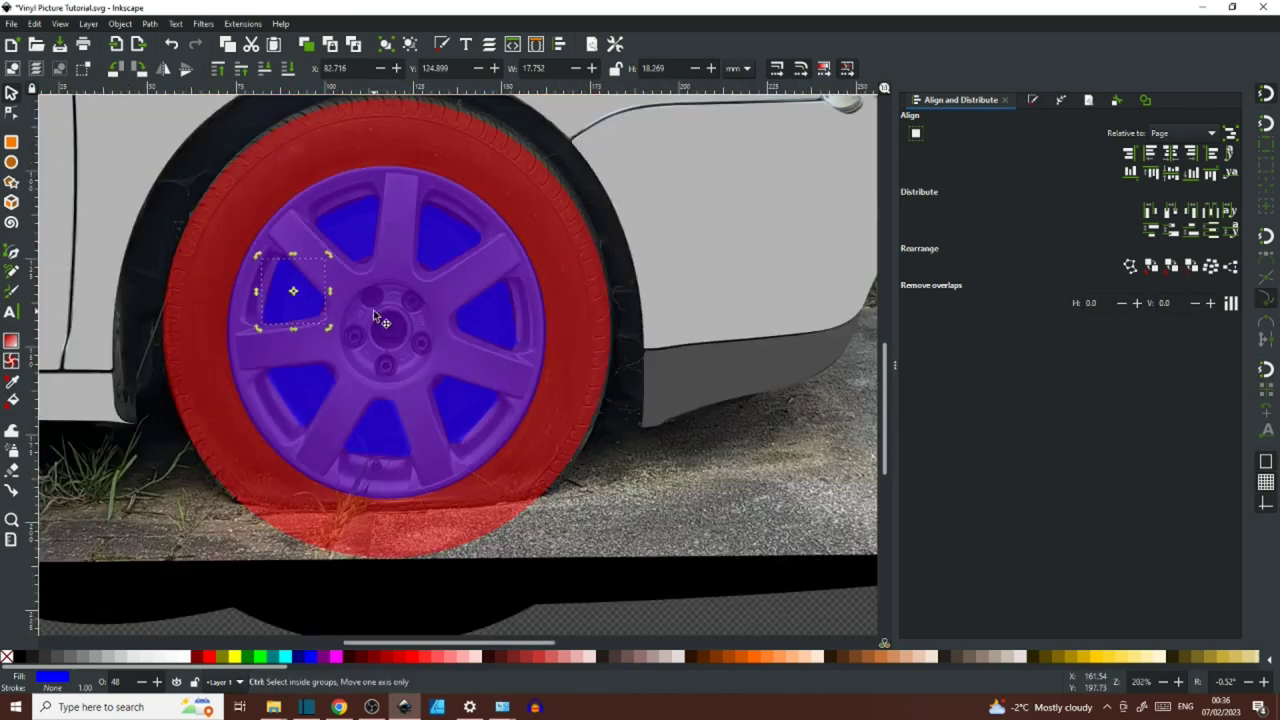
# - Try duplicating the rim circle as a magenta version at about 20% opacity, lowered in the stacking order
pyautogui.hotkey('ctrl', 'd')
pyautogui.click(399, 197)
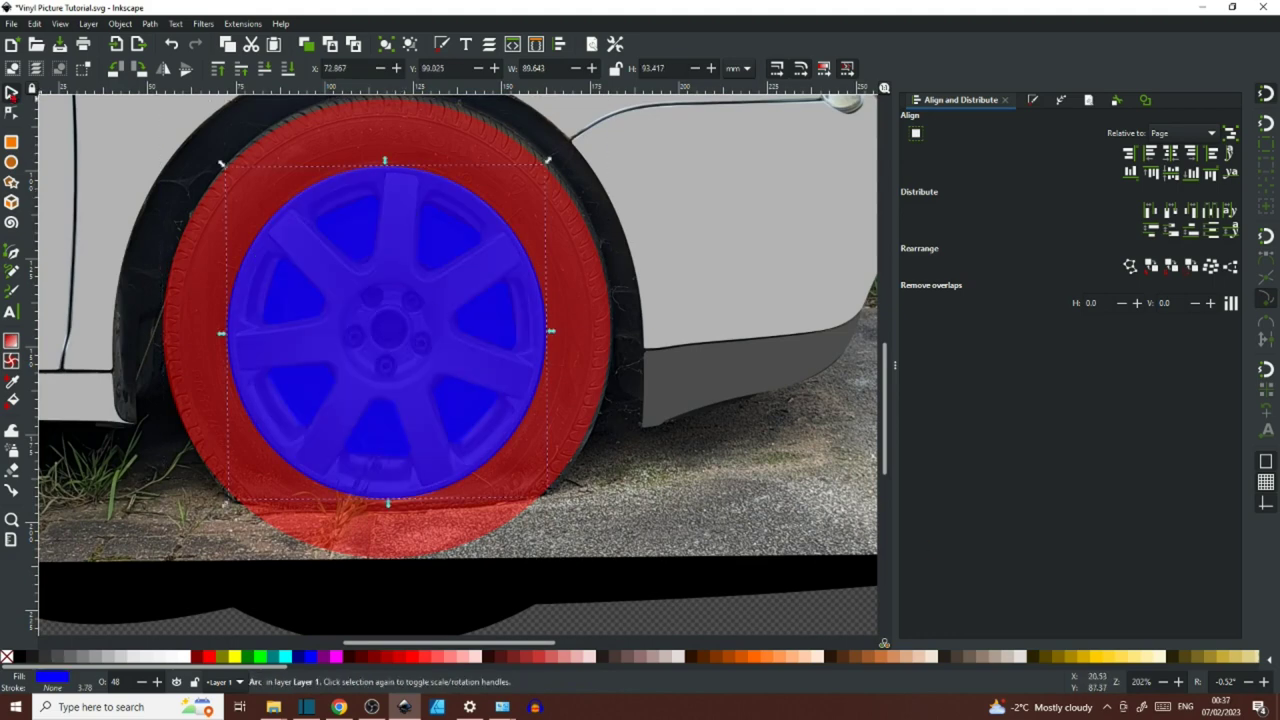
pyautogui.click(1145, 100)
pyautogui.click(917, 100)
pyautogui.click(1033, 100)
pyautogui.moveTo(1042, 627); pyautogui.dragTo(976, 642)
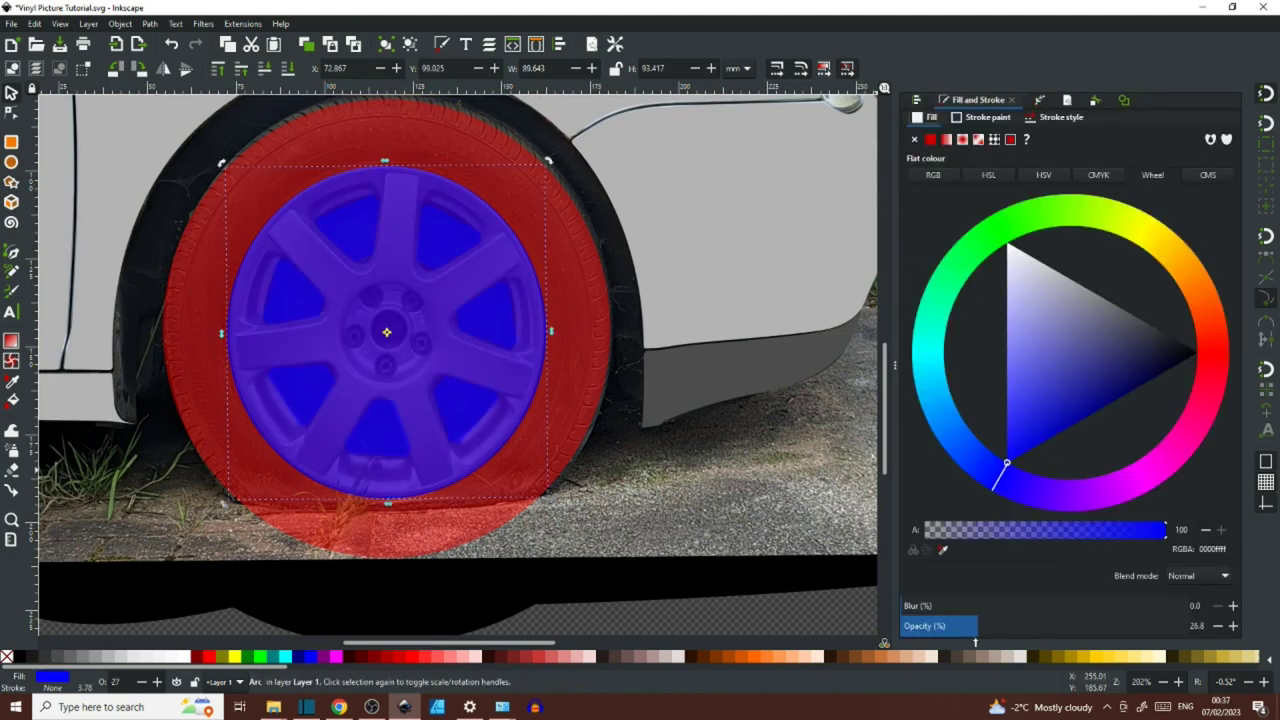
pyautogui.click(335, 657)
pyautogui.click(265, 69)
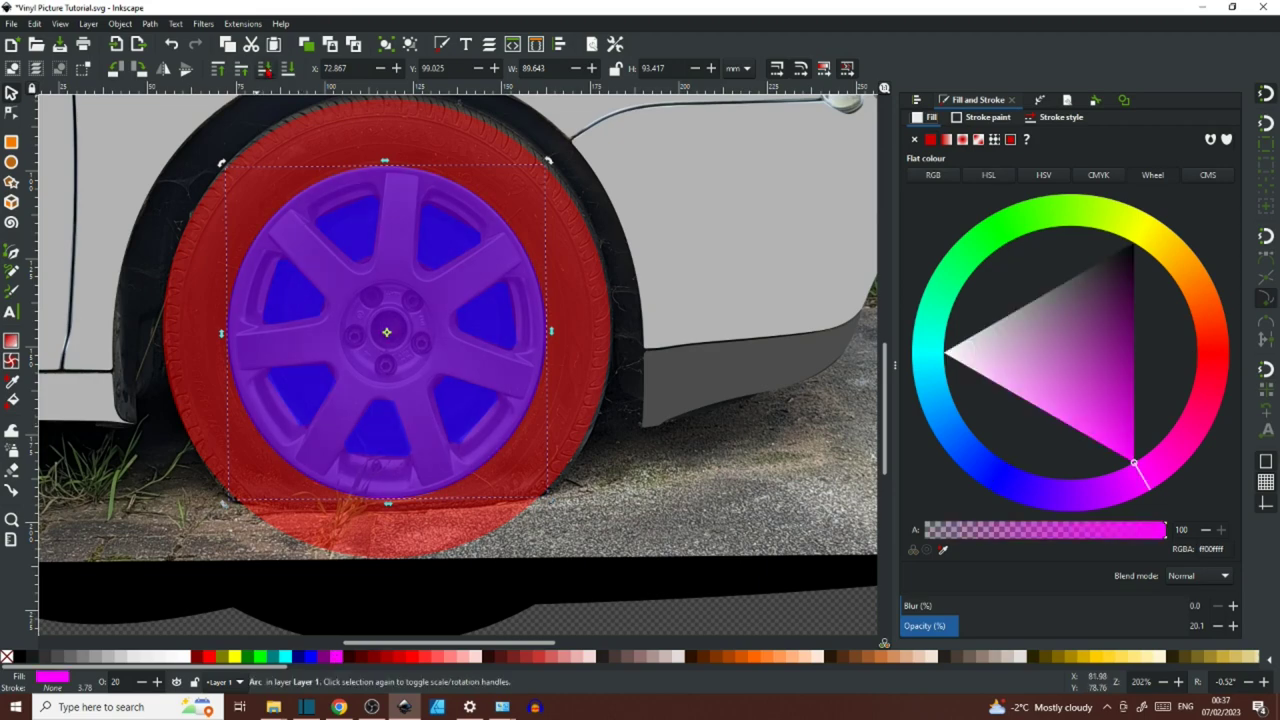
# - Move the blue rim circle aside and try aqua and green fills on the faint circle over the rim
pyautogui.moveTo(443, 291); pyautogui.dragTo(648, 316)
pyautogui.click(380, 310)
pyautogui.moveTo(380, 310); pyautogui.dragTo(350, 308)
pyautogui.click(285, 657)
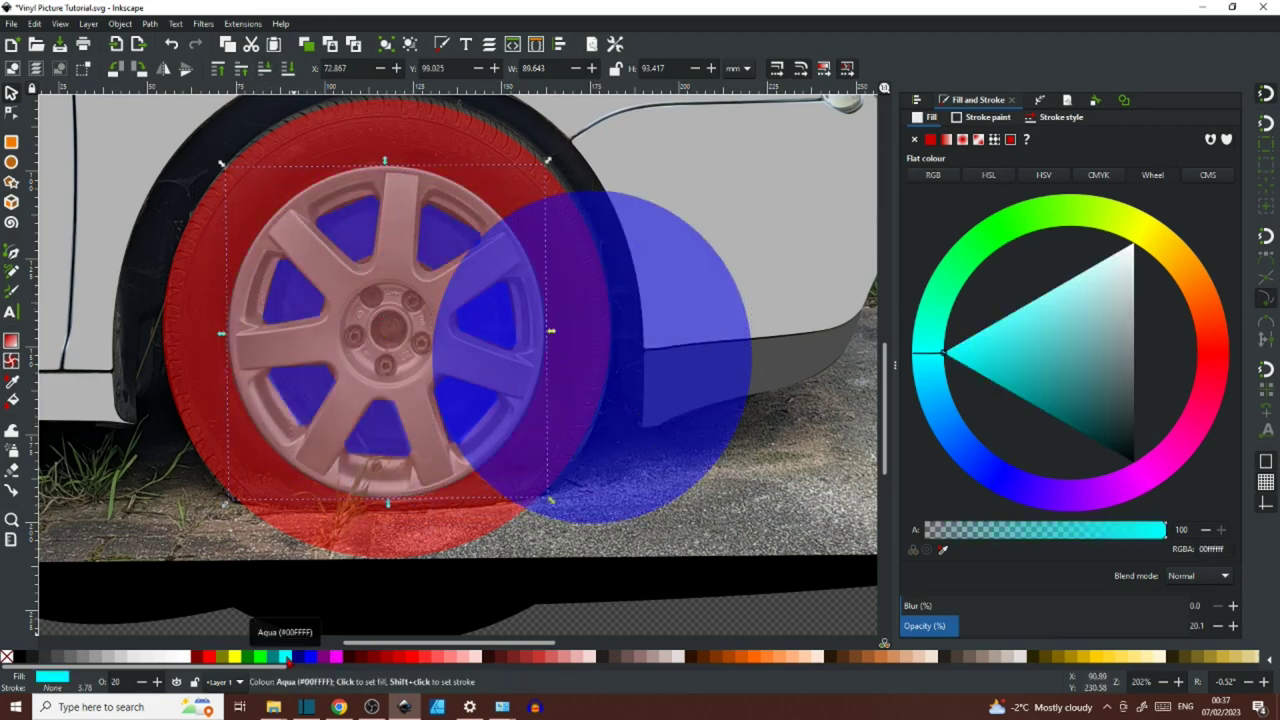
pyautogui.scroll(-3, 592, 391)
pyautogui.scroll(3, 525, 383)
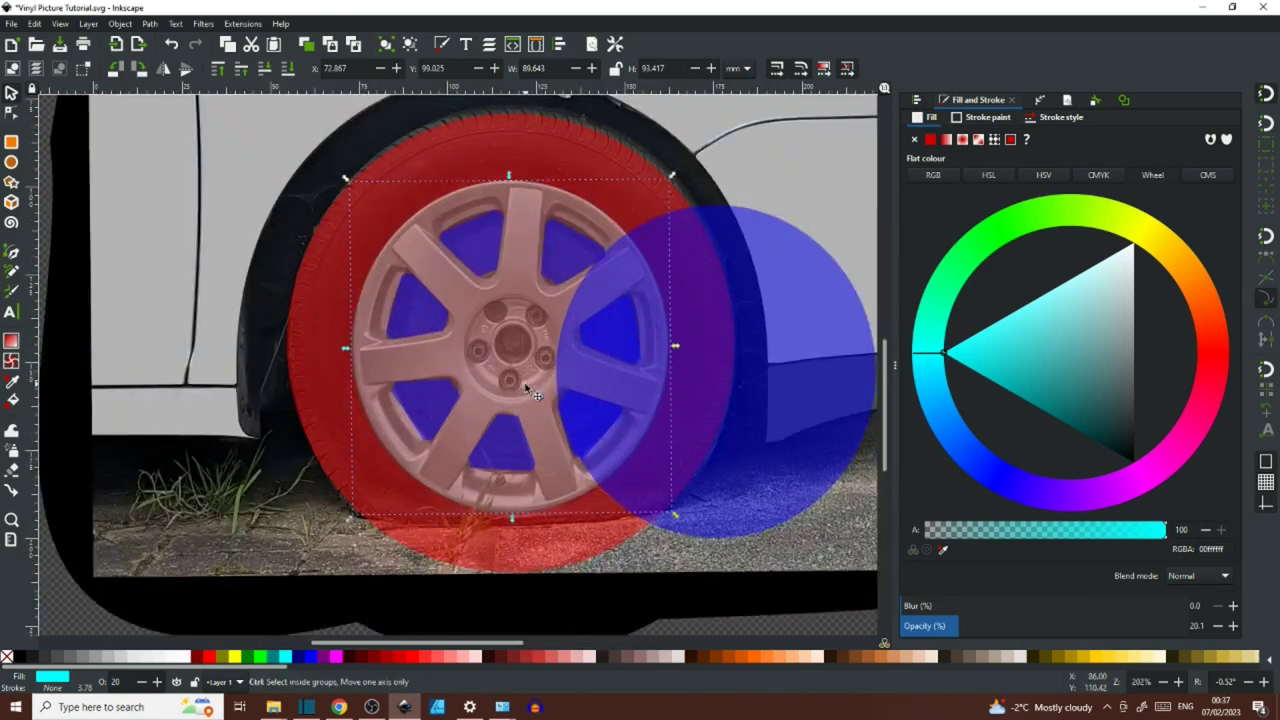
pyautogui.scroll(-2, 525, 384)
pyautogui.click(273, 658)
pyautogui.click(261, 659)
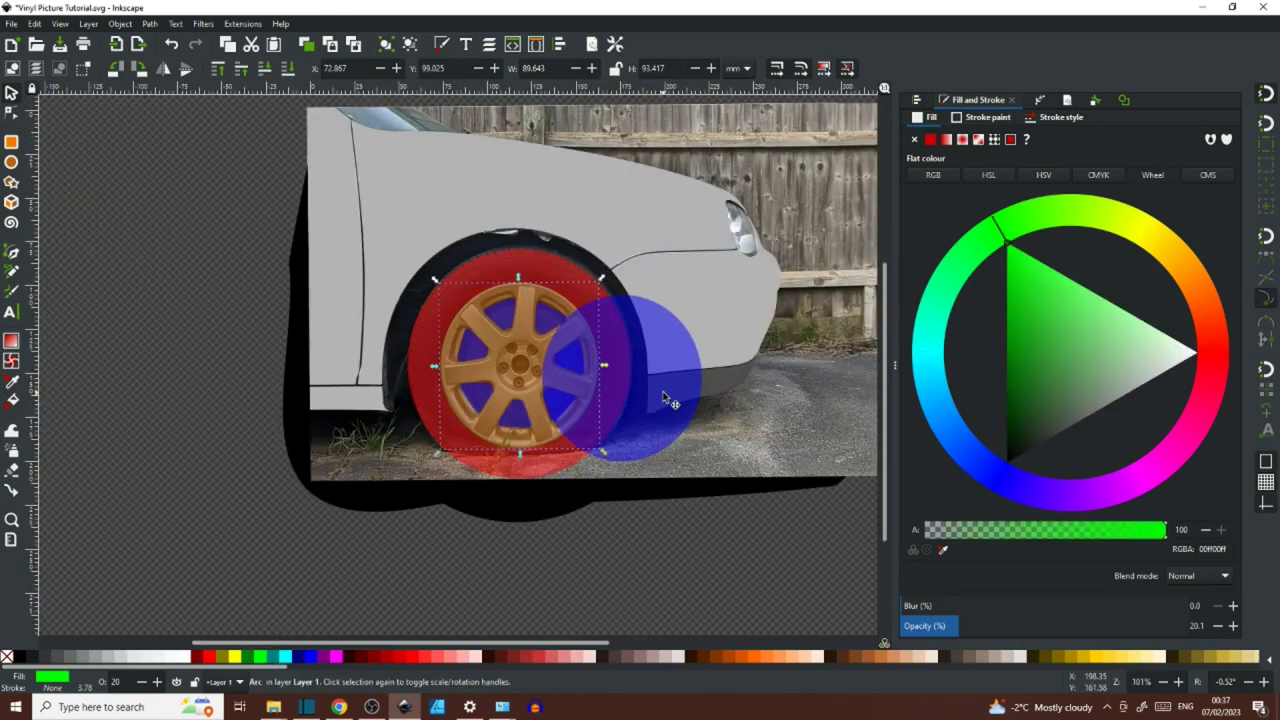
# - Shift the blue circle back towards the wheel and undo the trial rim-circle copy with its colour and opacity changes
pyautogui.moveTo(663, 397); pyautogui.dragTo(548, 375)
pyautogui.hotkey('ctrl', 'z')
pyautogui.hotkey('ctrl', 'z')
pyautogui.hotkey('ctrl', 'z')
pyautogui.hotkey('ctrl', 'z')
pyautogui.hotkey('ctrl', 'z')
pyautogui.scroll(2, 546, 377)
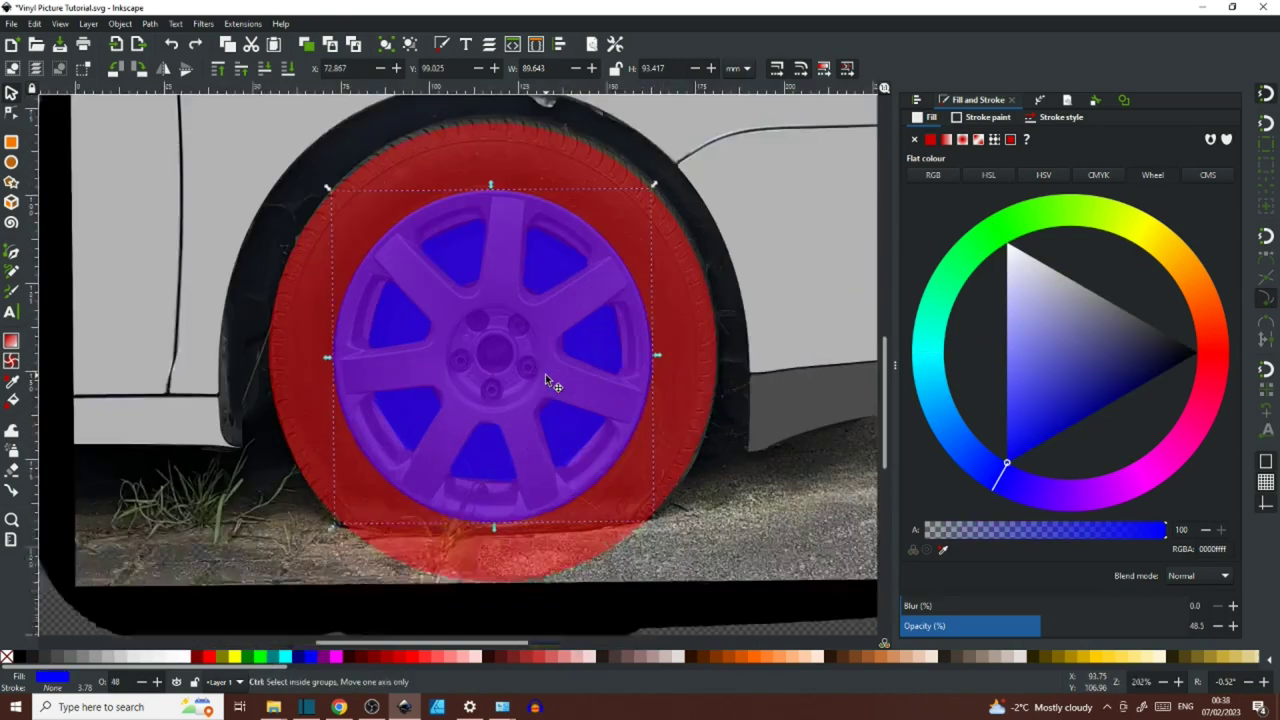
# - Bend the segments of the upper-left spoke opening's shape so its top edge and corners follow the photo's rounded outline
pyautogui.scroll(1, 545, 374)
pyautogui.scroll(1, 500, 330)
pyautogui.keyDown('ctrl'); pyautogui.click(442, 433); pyautogui.keyUp('ctrl')
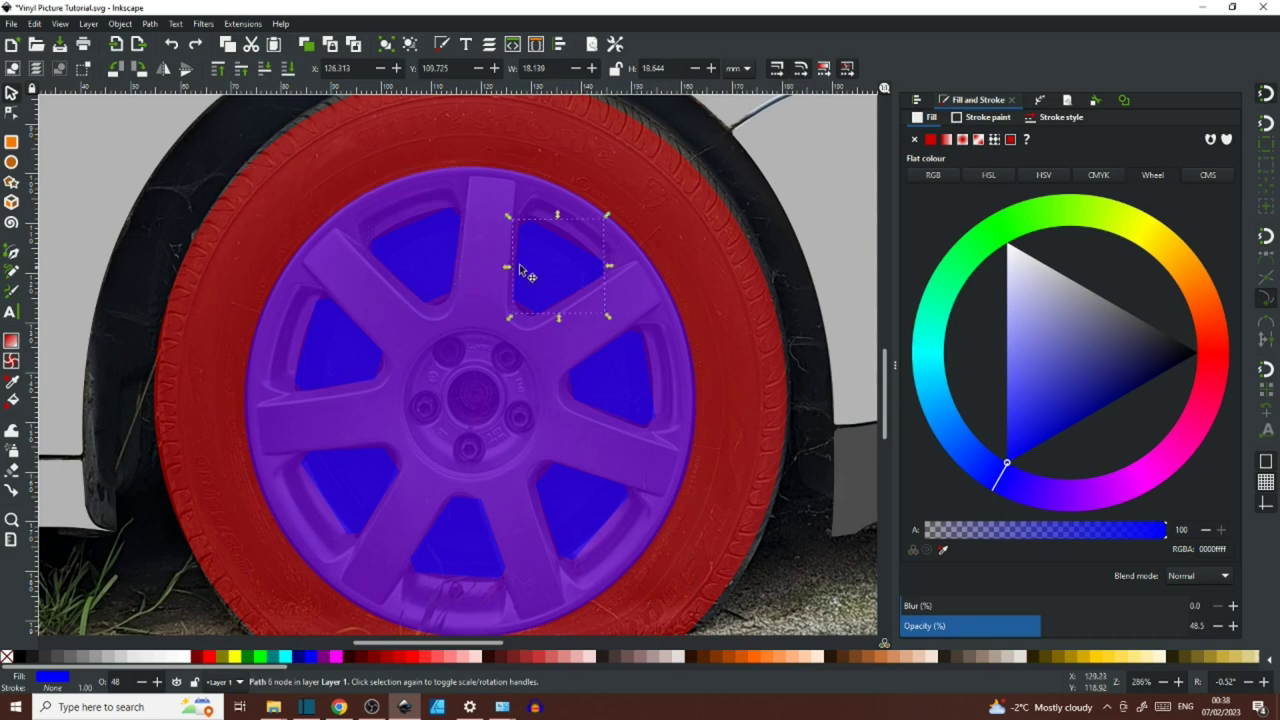
pyautogui.scroll(3, 519, 270)
pyautogui.press('n')
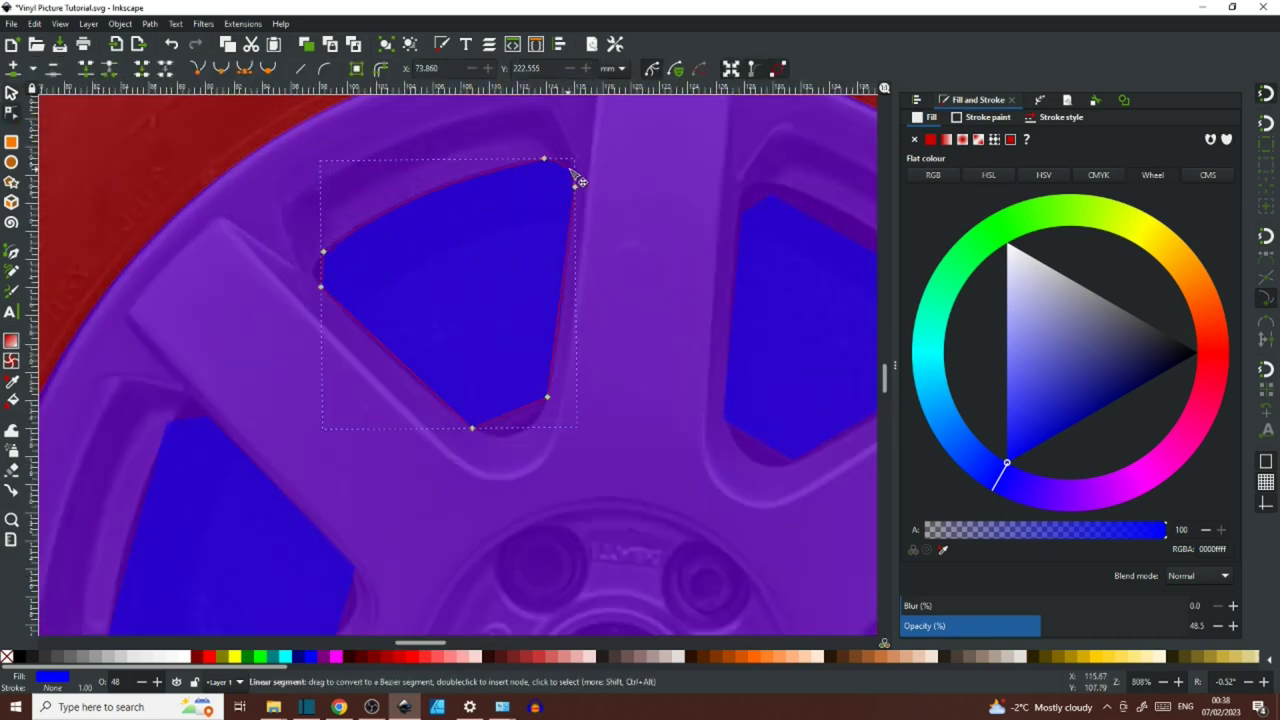
pyautogui.moveTo(521, 428); pyautogui.dragTo(481, 432)
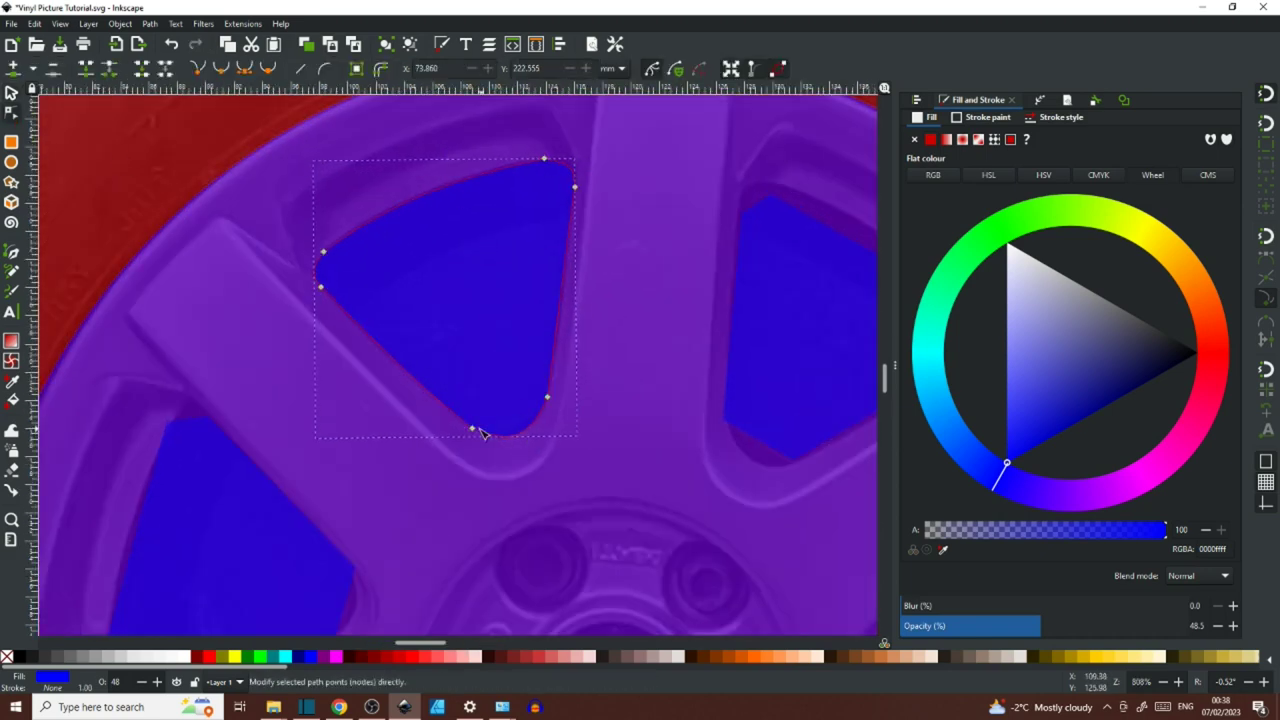
pyautogui.click(562, 293)
pyautogui.click(593, 327)
# - Adjust the top node and curve the outer edge and corners of the upper-right spoke opening's shape to match the photo
pyautogui.moveTo(594, 328); pyautogui.dragTo(287, 351)
pyautogui.click(453, 236)
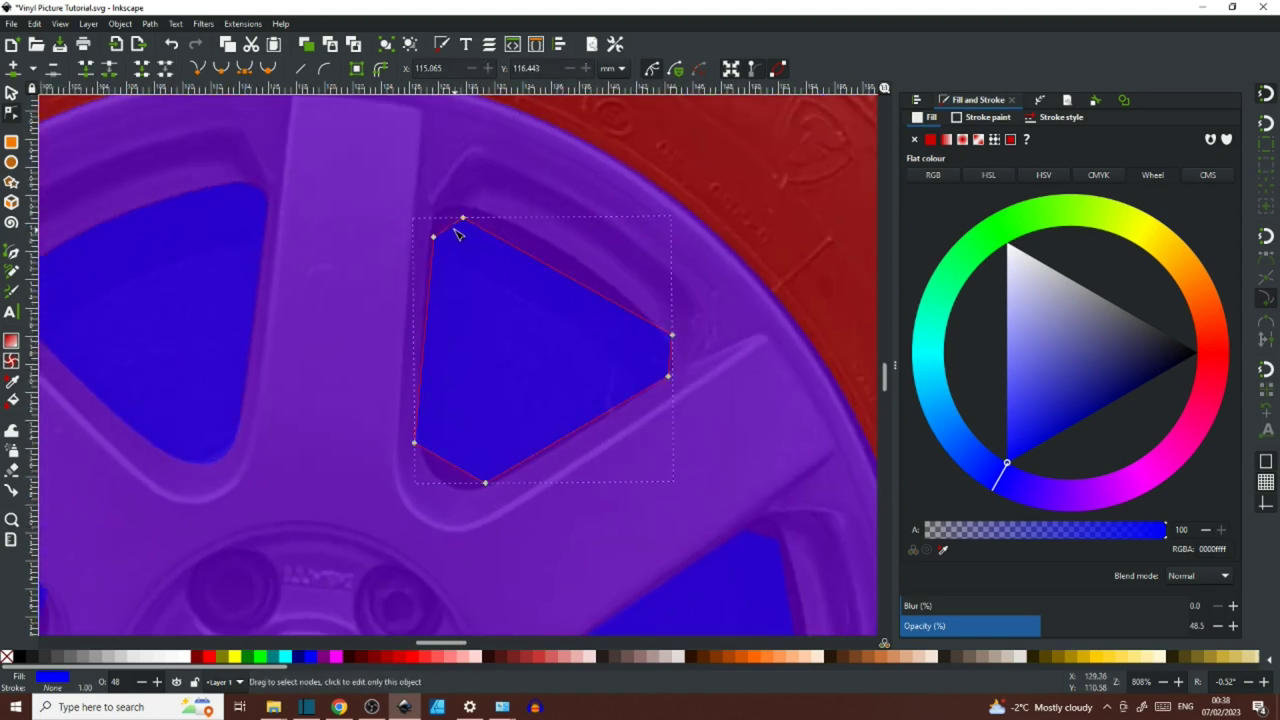
pyautogui.moveTo(463, 217); pyautogui.dragTo(468, 212)
pyautogui.moveTo(551, 262); pyautogui.dragTo(504, 222)
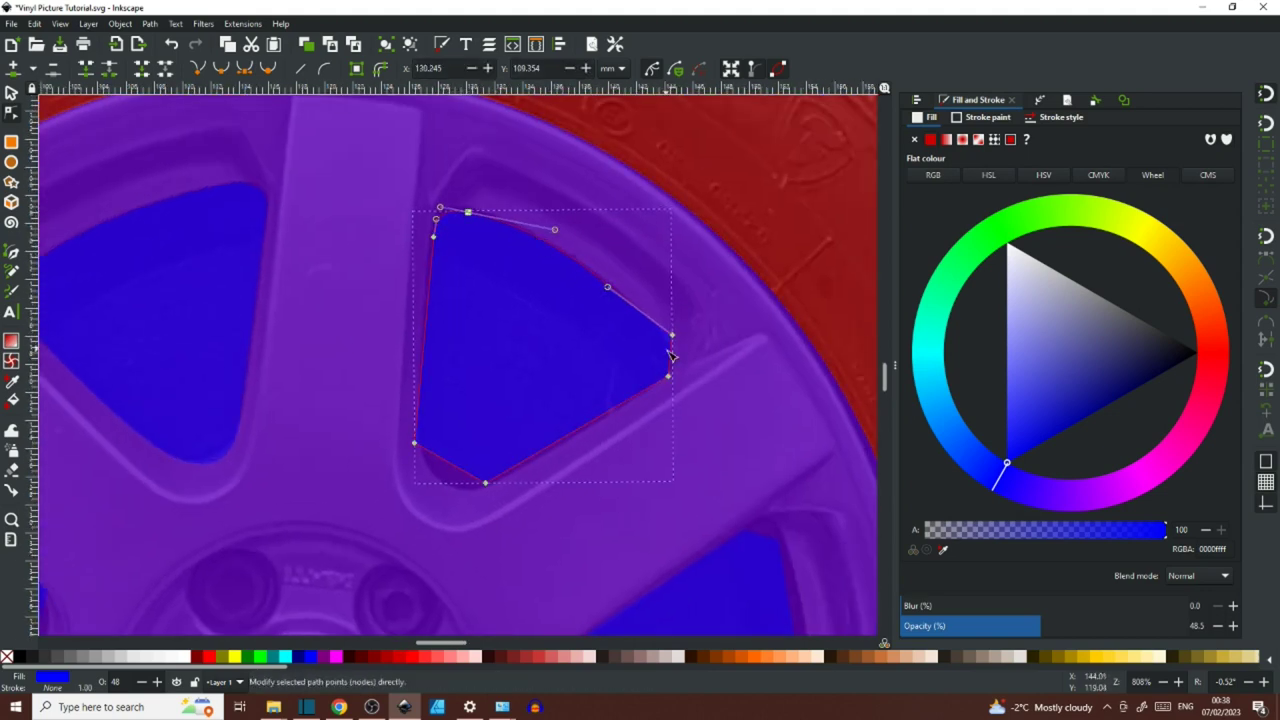
pyautogui.moveTo(671, 353); pyautogui.dragTo(680, 358)
pyautogui.moveTo(484, 475); pyautogui.dragTo(423, 446)
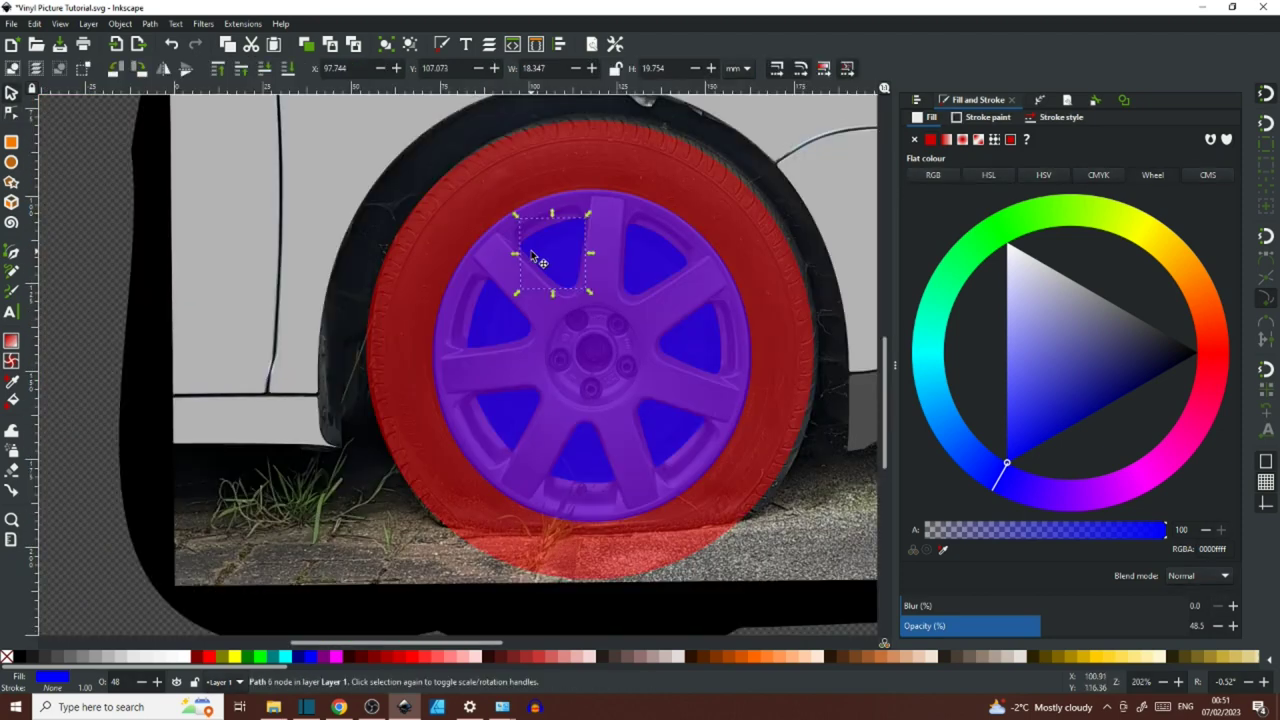
# - Try to convert the upper-left spoke opening's shape from an object to a path
pyautogui.click(150, 23)
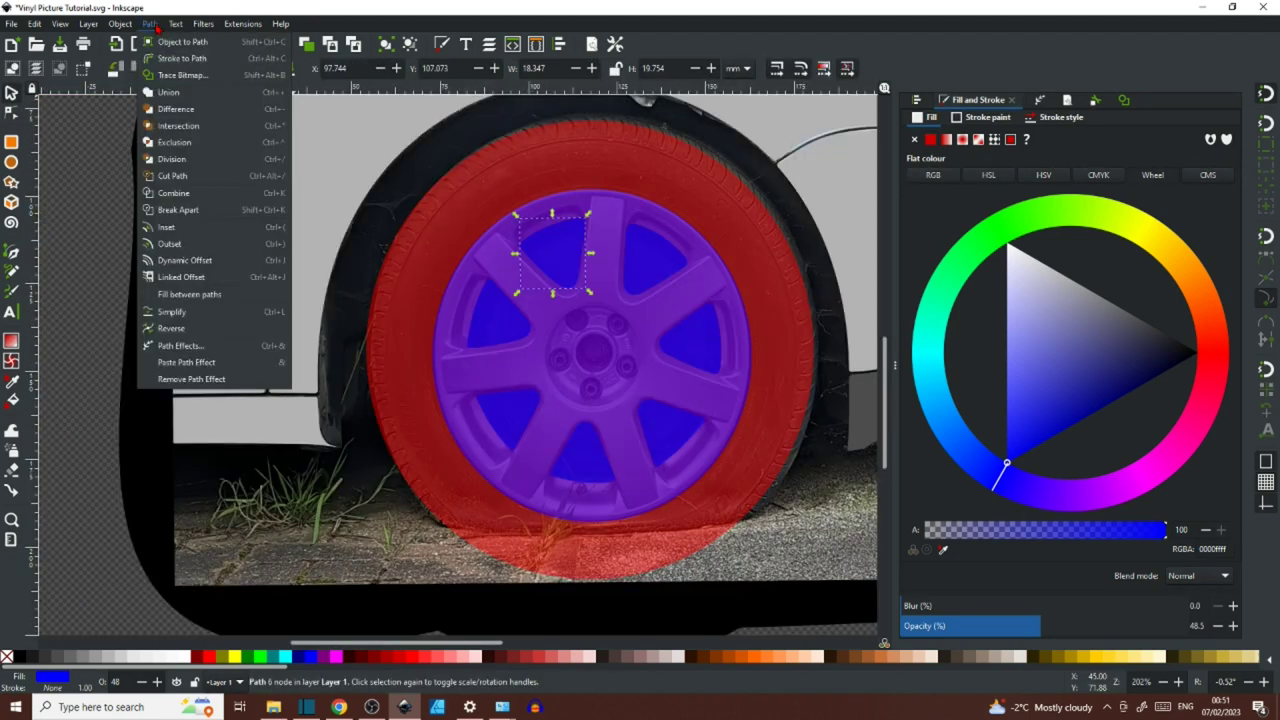
pyautogui.click(172, 41)
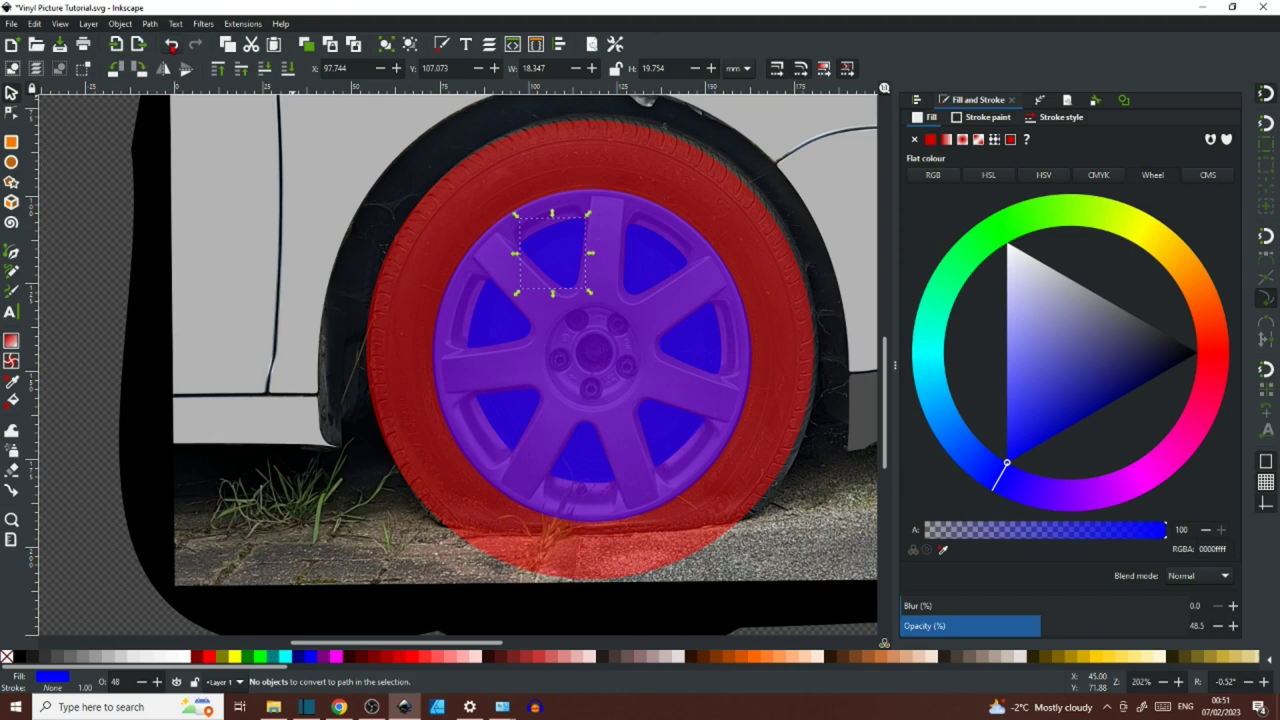
# - Subtract the upper-left and upper-right spoke-opening shapes from the blue rim circle with Difference, and select the right-hand opening's shape
pyautogui.keyDown('shift'); pyautogui.click(503, 262); pyautogui.keyUp('shift')
pyautogui.click(157, 25)
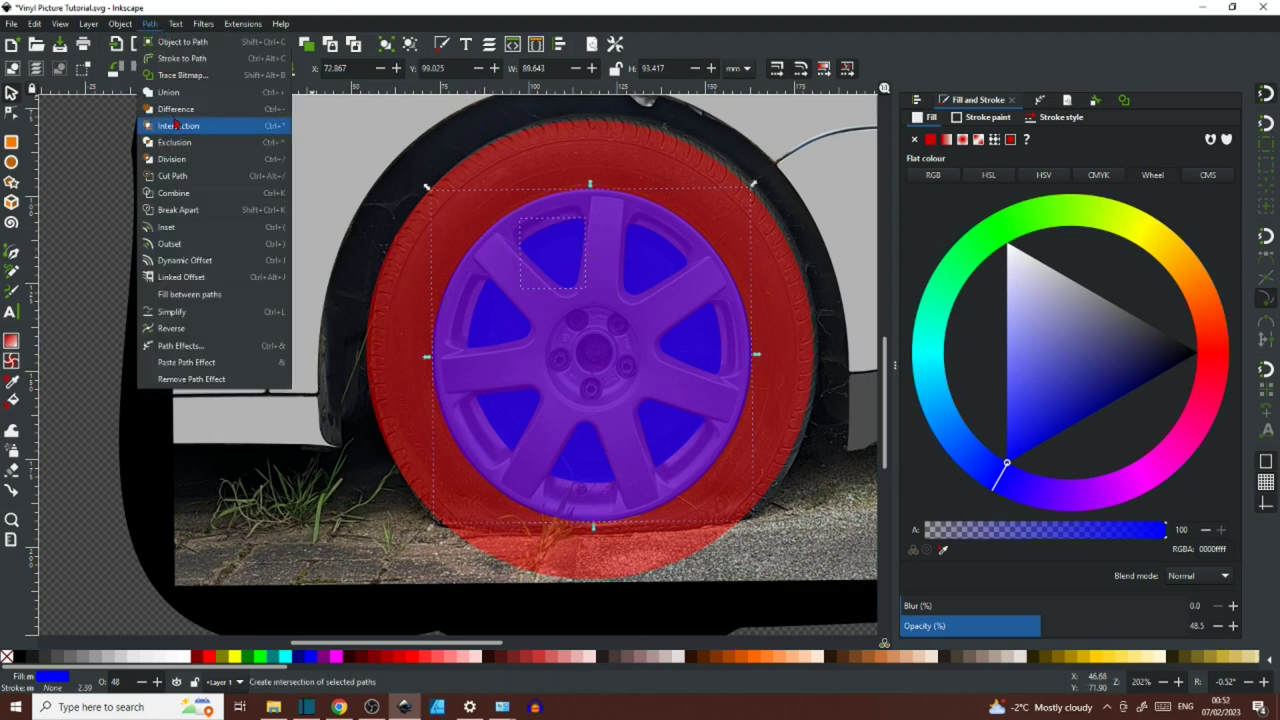
pyautogui.click(180, 122)
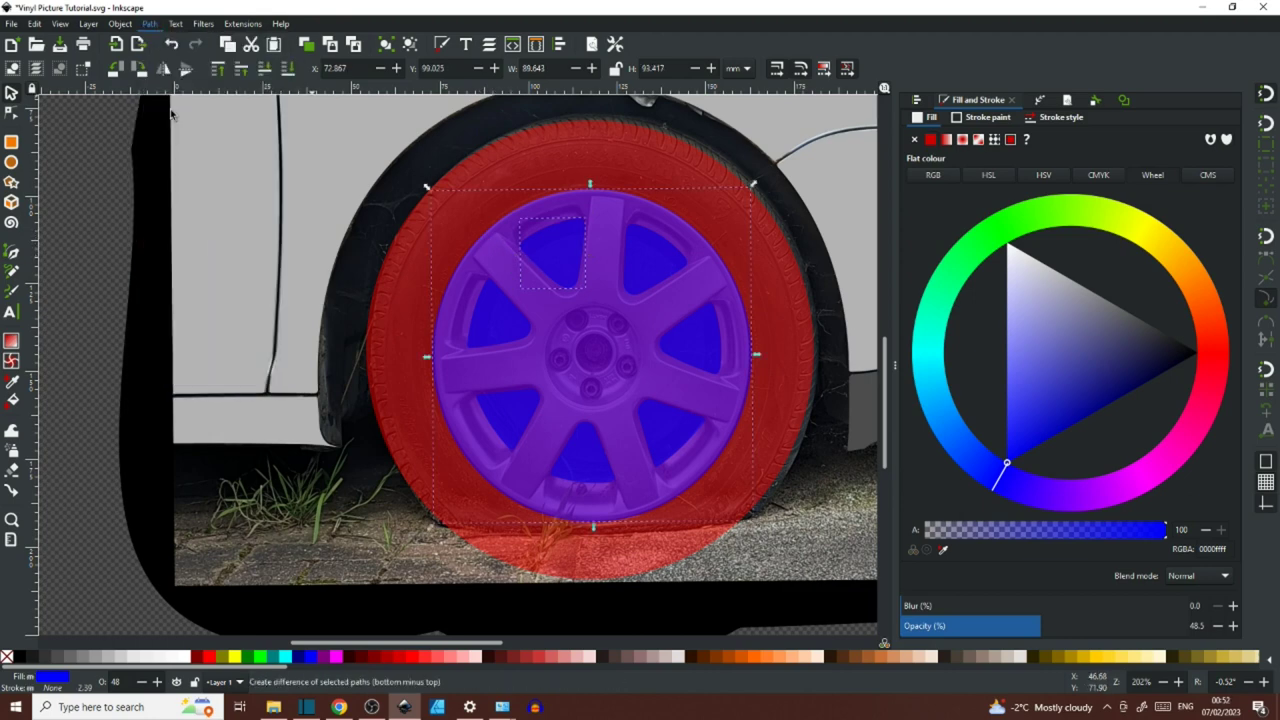
pyautogui.click(652, 249)
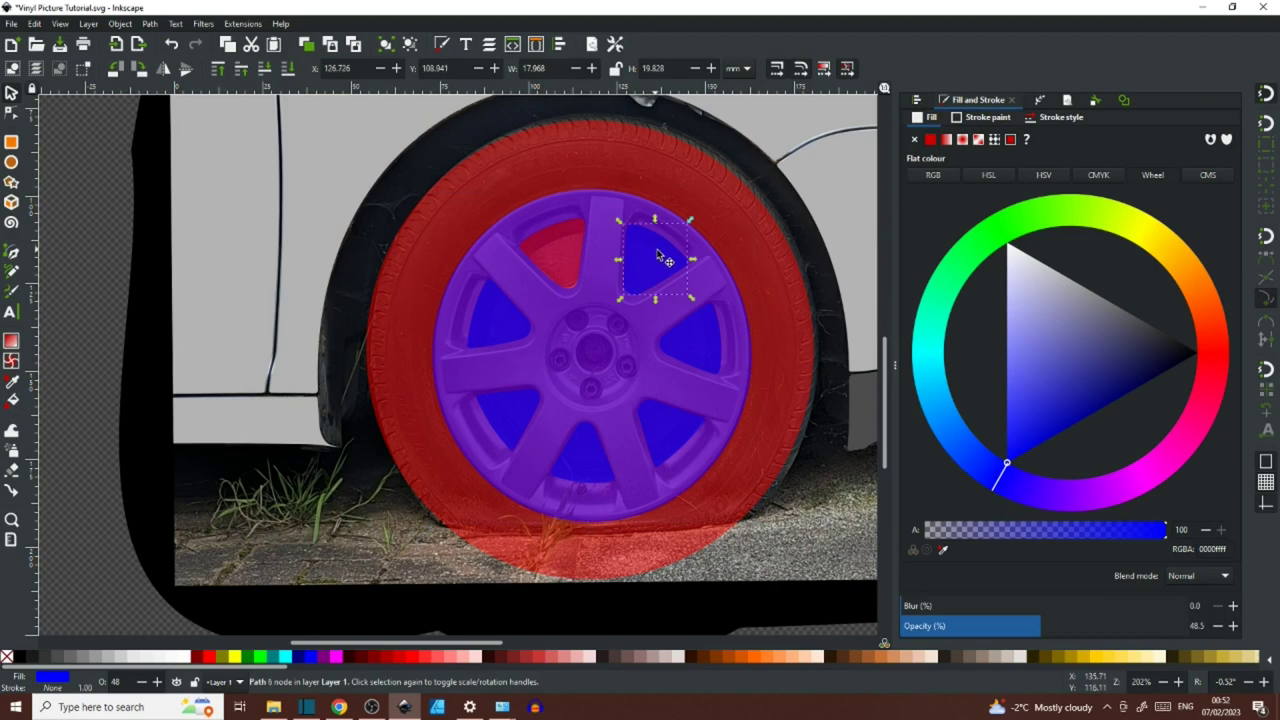
pyautogui.keyDown('shift'); pyautogui.click(595, 210); pyautogui.keyUp('shift')
pyautogui.click(150, 24)
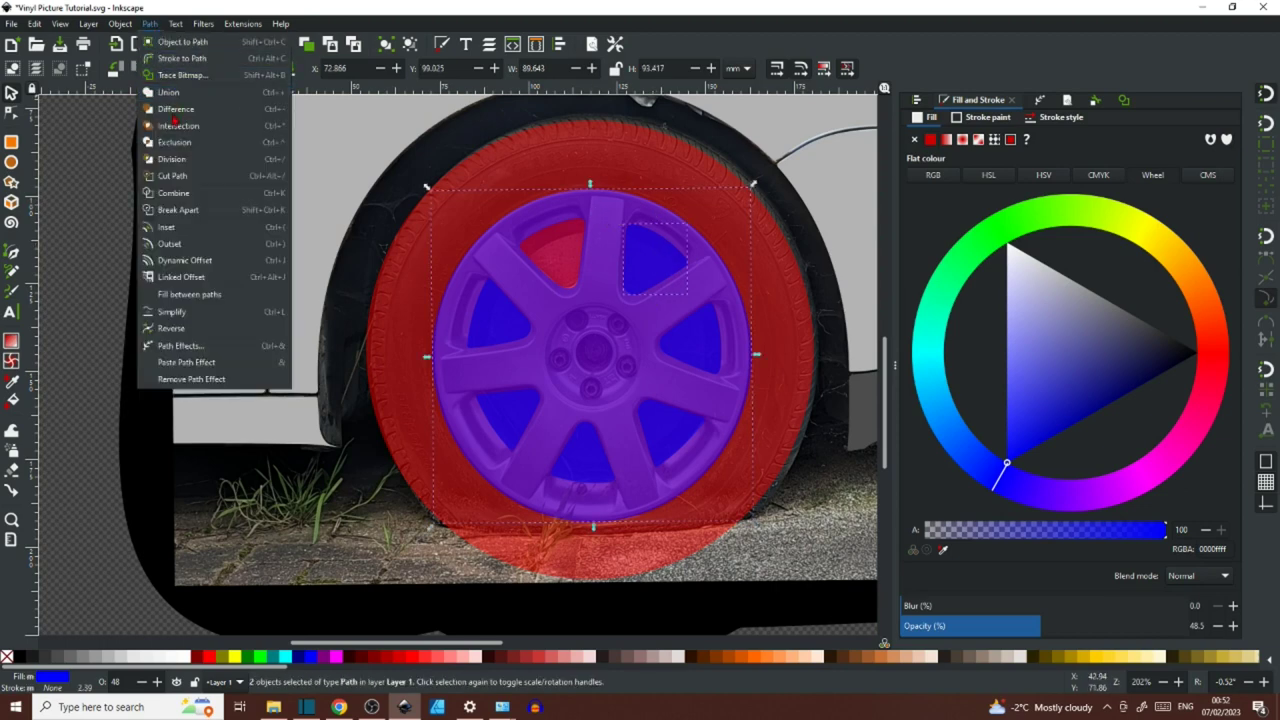
pyautogui.click(178, 122)
pyautogui.click(680, 352)
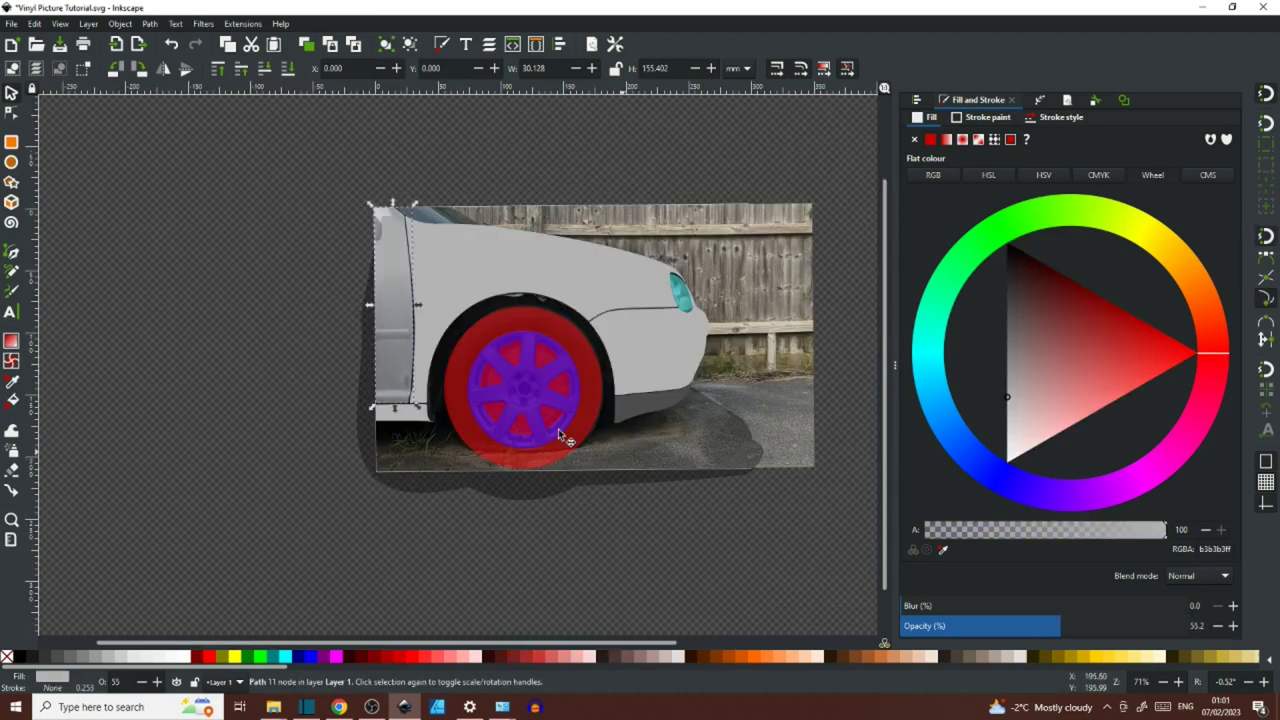
# - Trace the door's side moulding as a closed shape with the Pen tool, cutting its front corners diagonally, and fill it green
pyautogui.scroll(5, 391, 354)
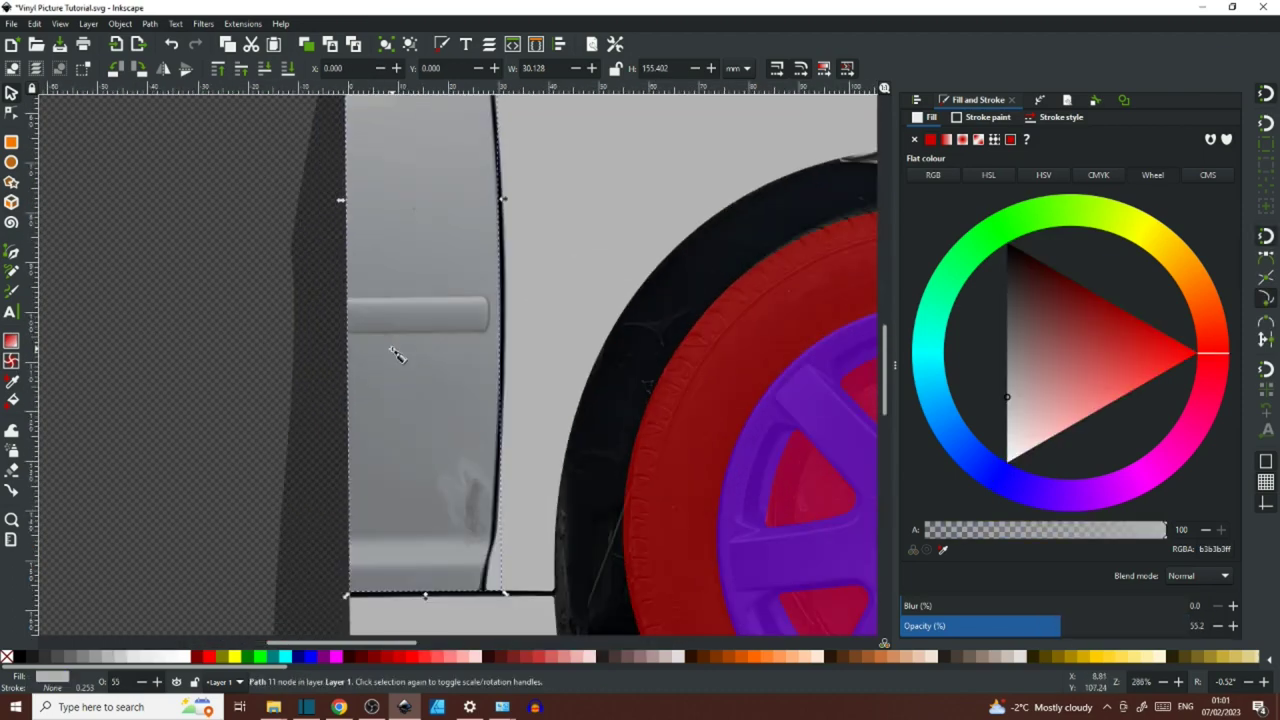
pyautogui.press('b')
pyautogui.click(347, 300)
pyautogui.scroll(4, 477, 303)
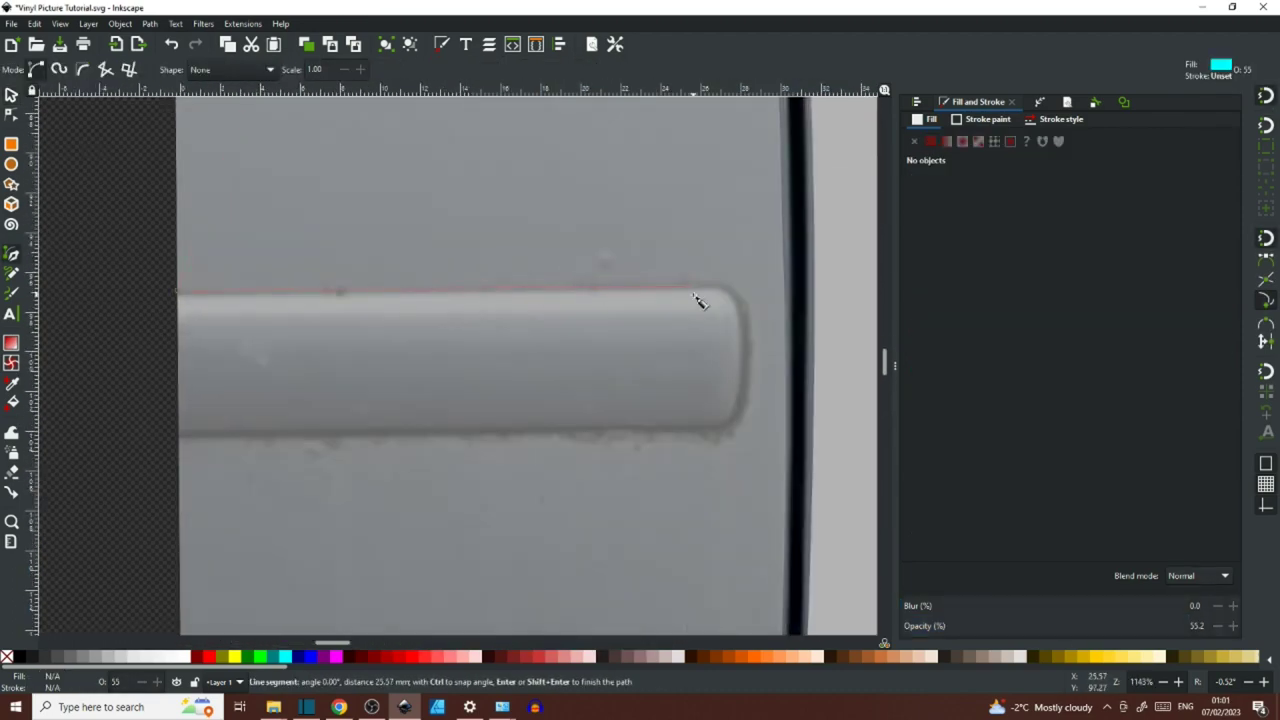
pyautogui.click(704, 430)
pyautogui.click(180, 434)
pyautogui.click(178, 291)
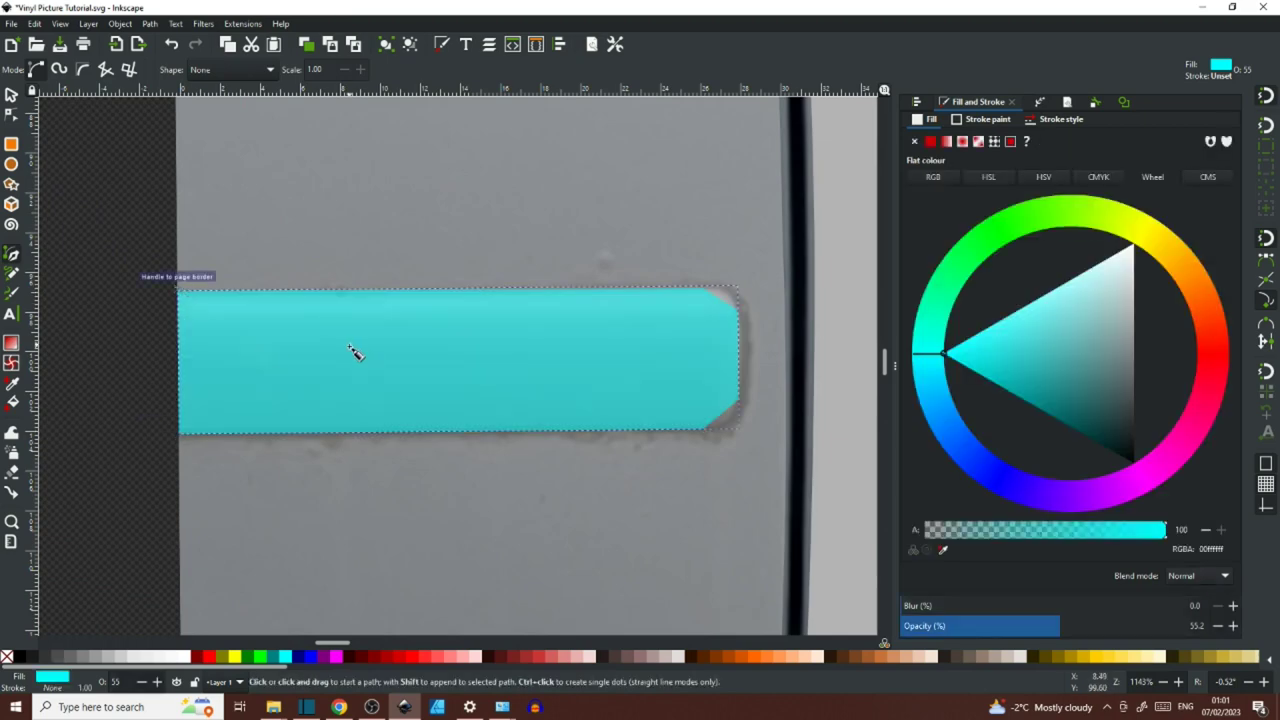
pyautogui.click(111, 657)
pyautogui.click(261, 658)
# - Curve the corner and front-end segments of the green moulding shape to follow the photo's rounded outline
pyautogui.press('n')
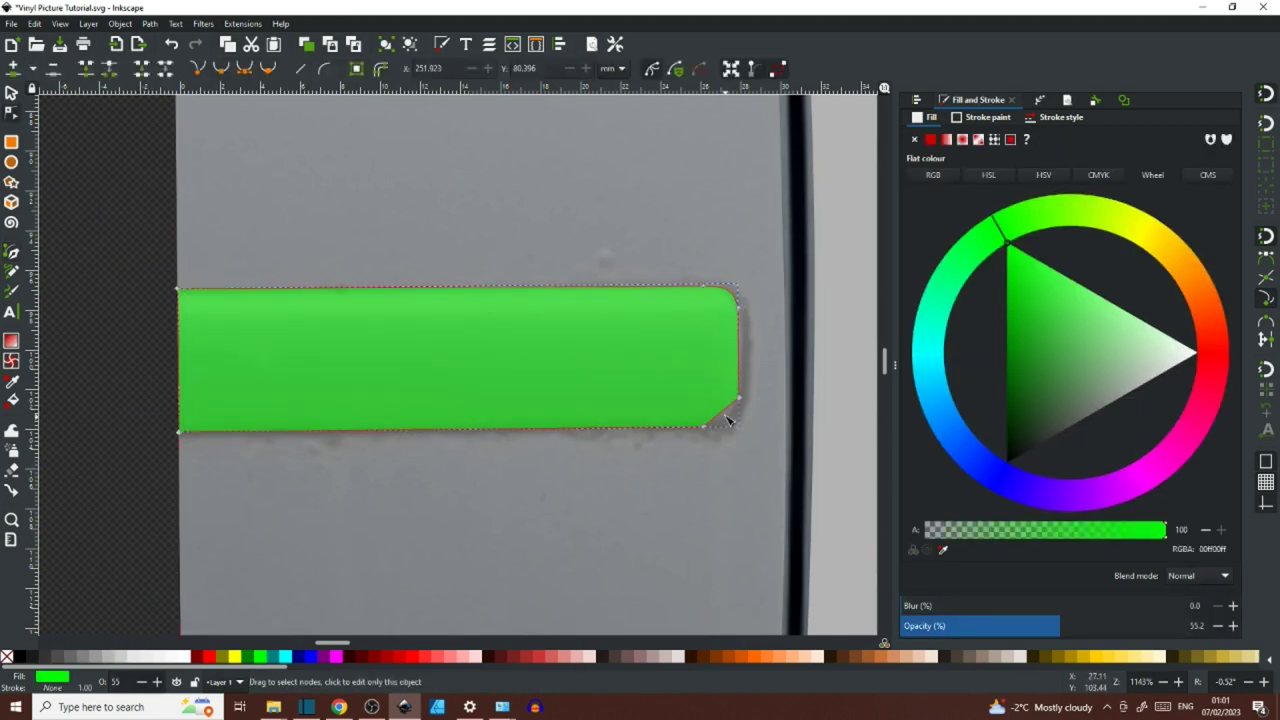
pyautogui.click(741, 315)
pyautogui.scroll(3, 748, 340)
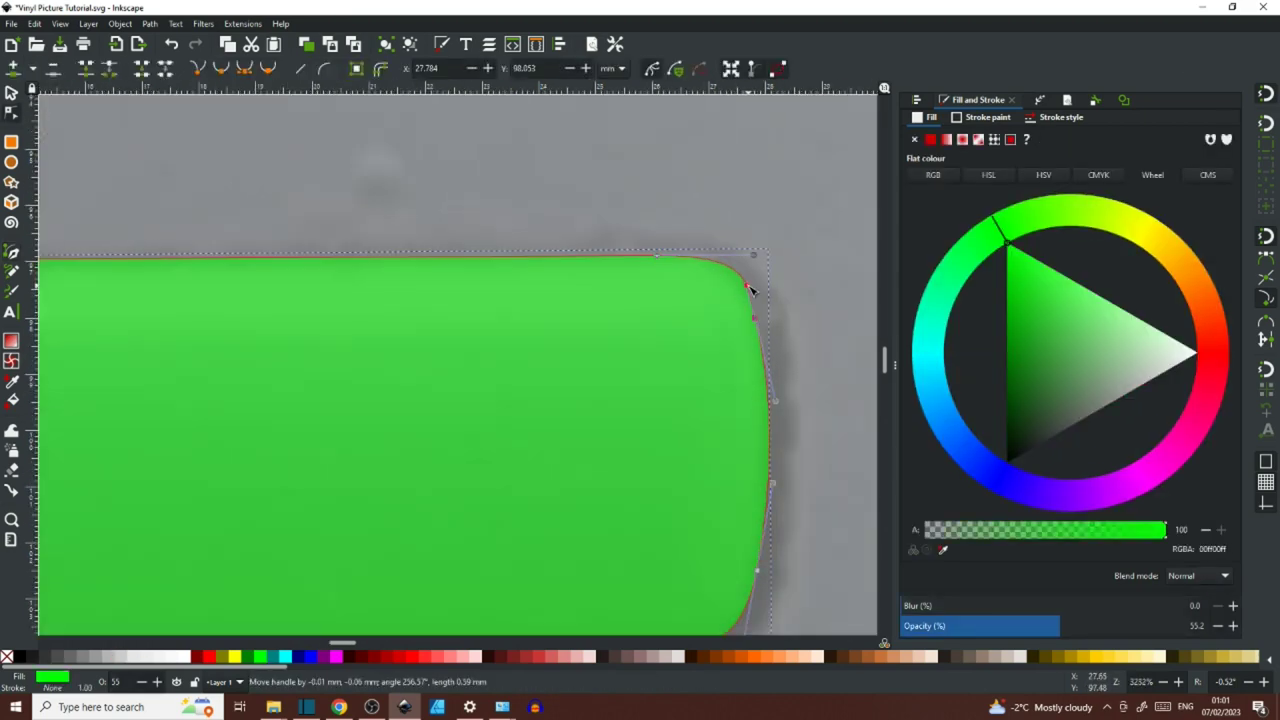
pyautogui.scroll(-5, 803, 453)
pyautogui.scroll(1, 755, 443)
# - Draw a narrow highlight strip along the upper part of the green moulding and fill it near-white (f2f2f2)
pyautogui.moveTo(743, 442); pyautogui.dragTo(543, 434)
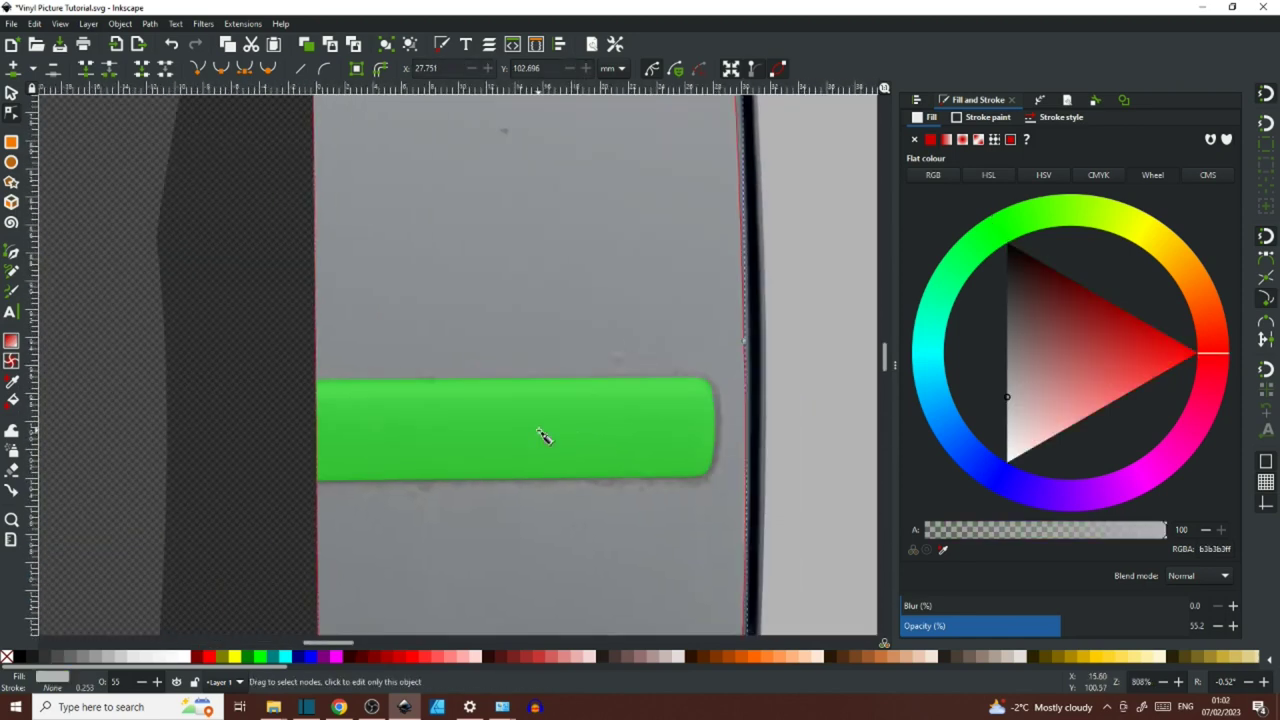
pyautogui.press('b')
pyautogui.click(316, 400)
pyautogui.scroll(4, 316, 384)
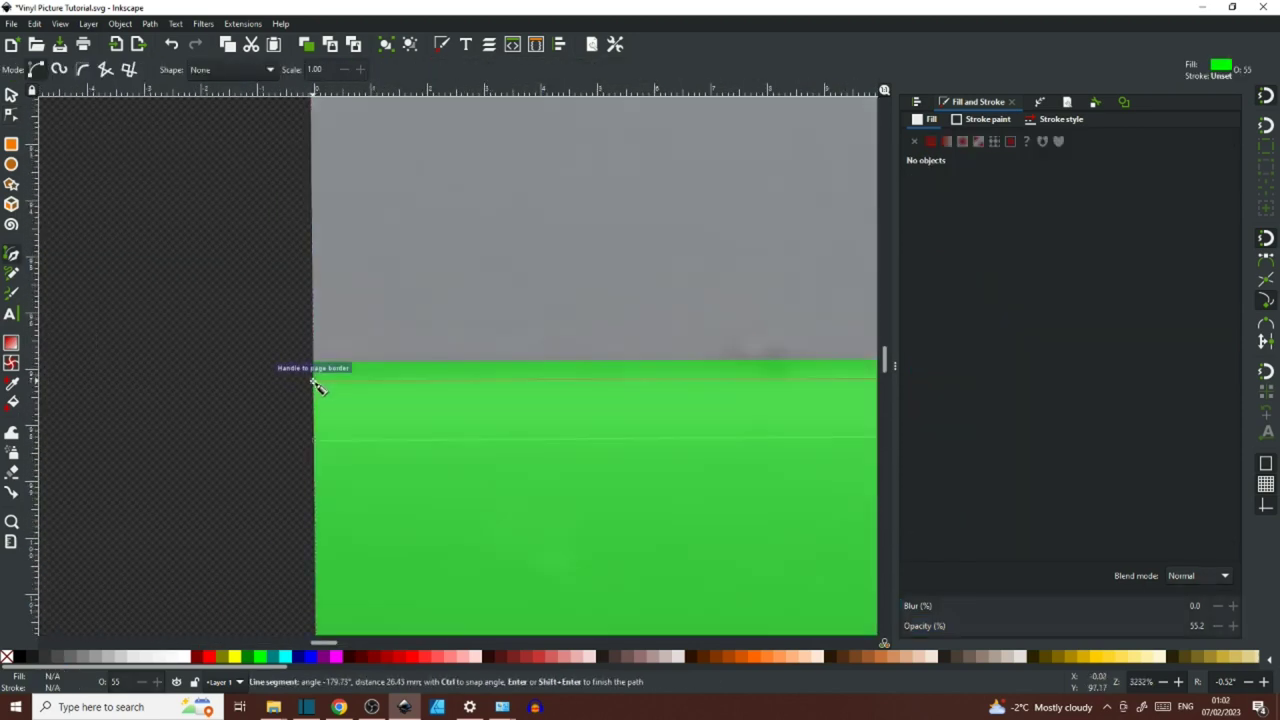
pyautogui.click(315, 385)
pyautogui.click(315, 442)
pyautogui.click(159, 657)
# - Bend the front end of the near-white highlight strip into a smooth rounded tip
pyautogui.scroll(-4, 466, 539)
pyautogui.press('n')
pyautogui.scroll(5, 799, 510)
pyautogui.moveTo(818, 490); pyautogui.dragTo(848, 480)
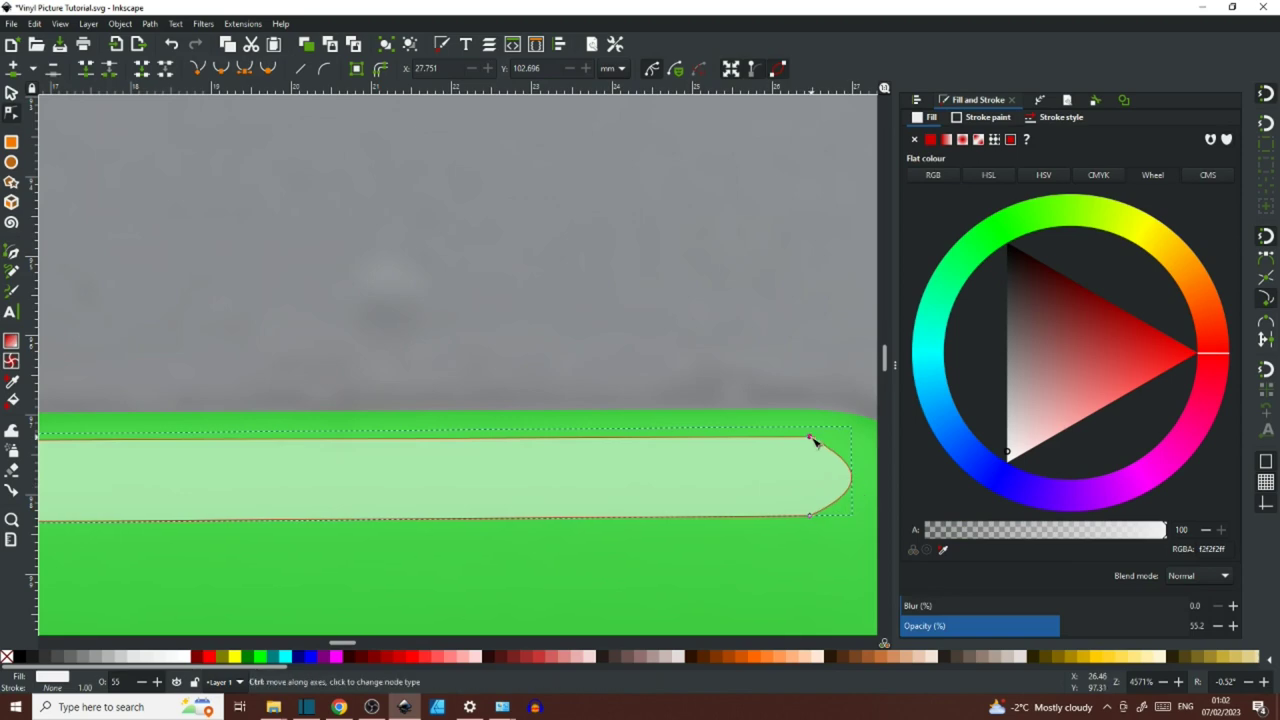
pyautogui.click(810, 437)
pyautogui.moveTo(858, 421); pyautogui.dragTo(857, 436)
pyautogui.moveTo(796, 488); pyautogui.dragTo(619, 482)
pyautogui.keyDown('ctrl'); pyautogui.click(633, 510); pyautogui.keyUp('ctrl')
pyautogui.hotkey('ctrl', 'z')
pyautogui.moveTo(707, 511); pyautogui.dragTo(697, 511)
# - Change the green moulding shape to a light grey fill at 100% opacity
pyautogui.click(691, 538)
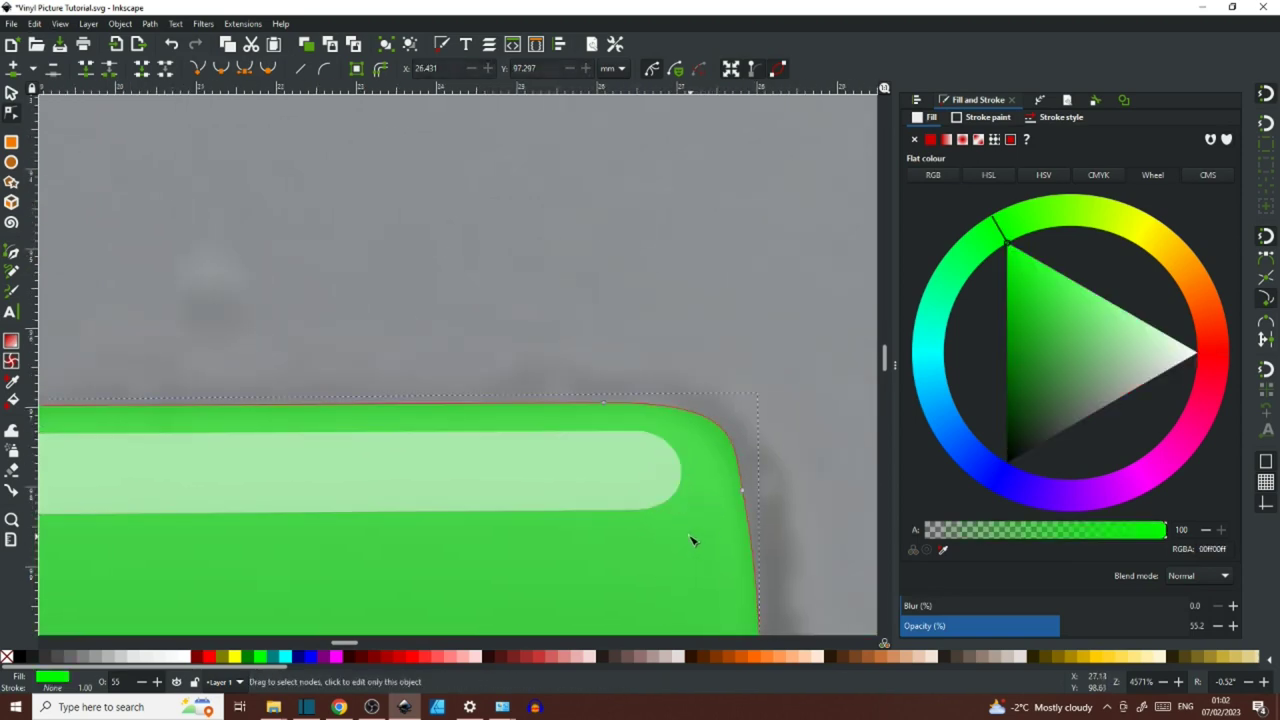
pyautogui.scroll(-9, 676, 514)
pyautogui.click(121, 656)
pyautogui.moveTo(1061, 625); pyautogui.dragTo(1200, 626)
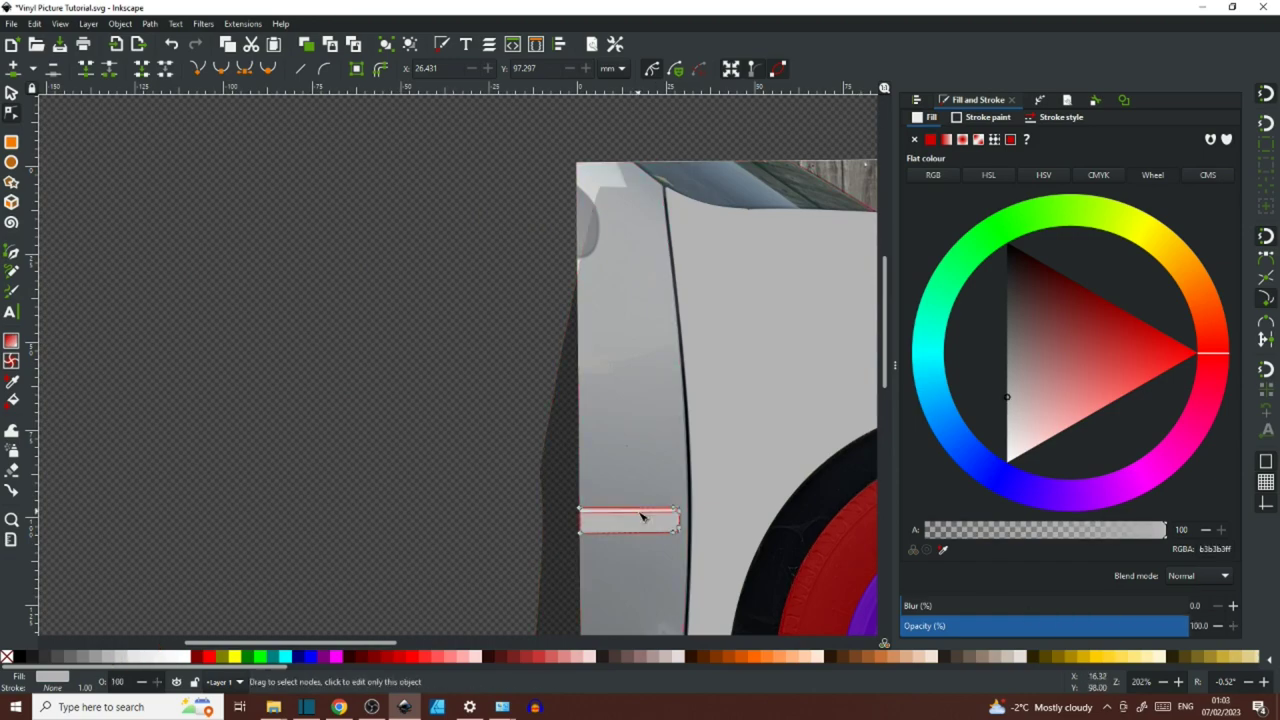
pyautogui.click(136, 660)
# - Lower the door panel shape's opacity to 41.6% so the photo beneath can be traced
pyautogui.click(334, 585)
pyautogui.scroll(-4, 334, 585)
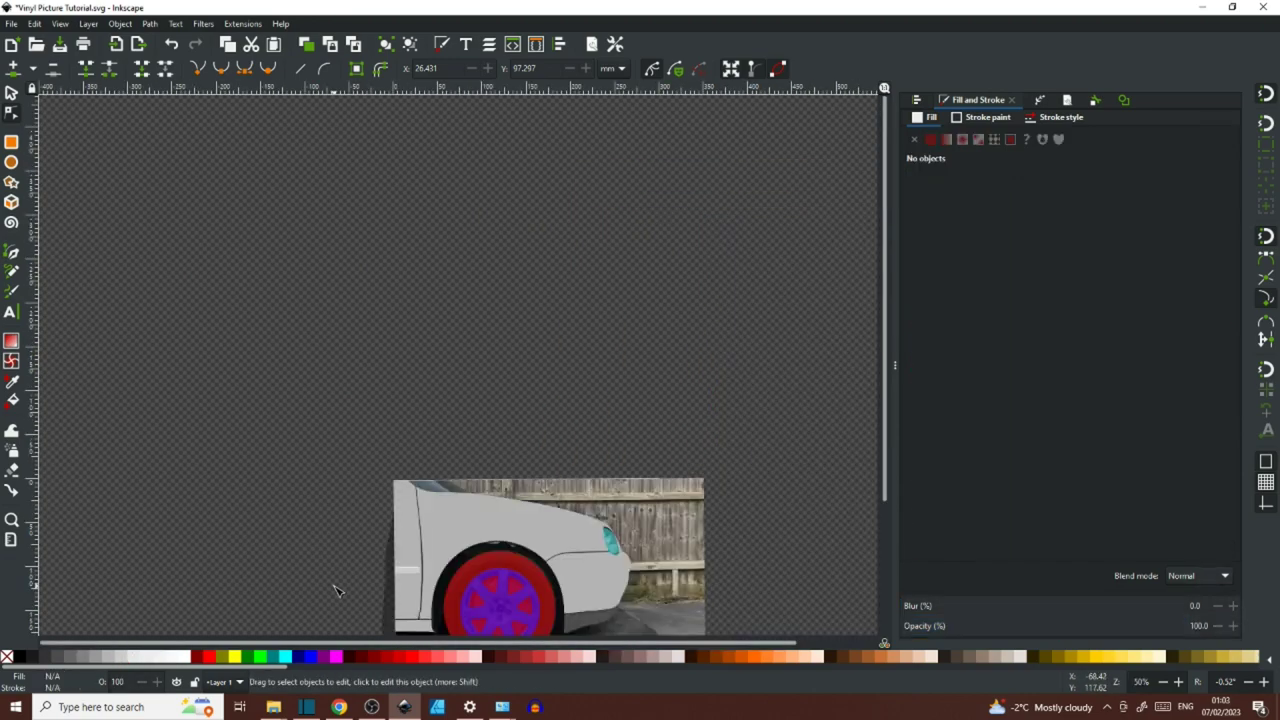
pyautogui.scroll(-1, 334, 585)
pyautogui.click(406, 546)
pyautogui.moveTo(1110, 628); pyautogui.dragTo(1020, 630)
# - Trace the bright band along the door's lower crease as a closed shape with the Pen tool and fill it light grey (e6e6e6)
pyautogui.scroll(6, 404, 566)
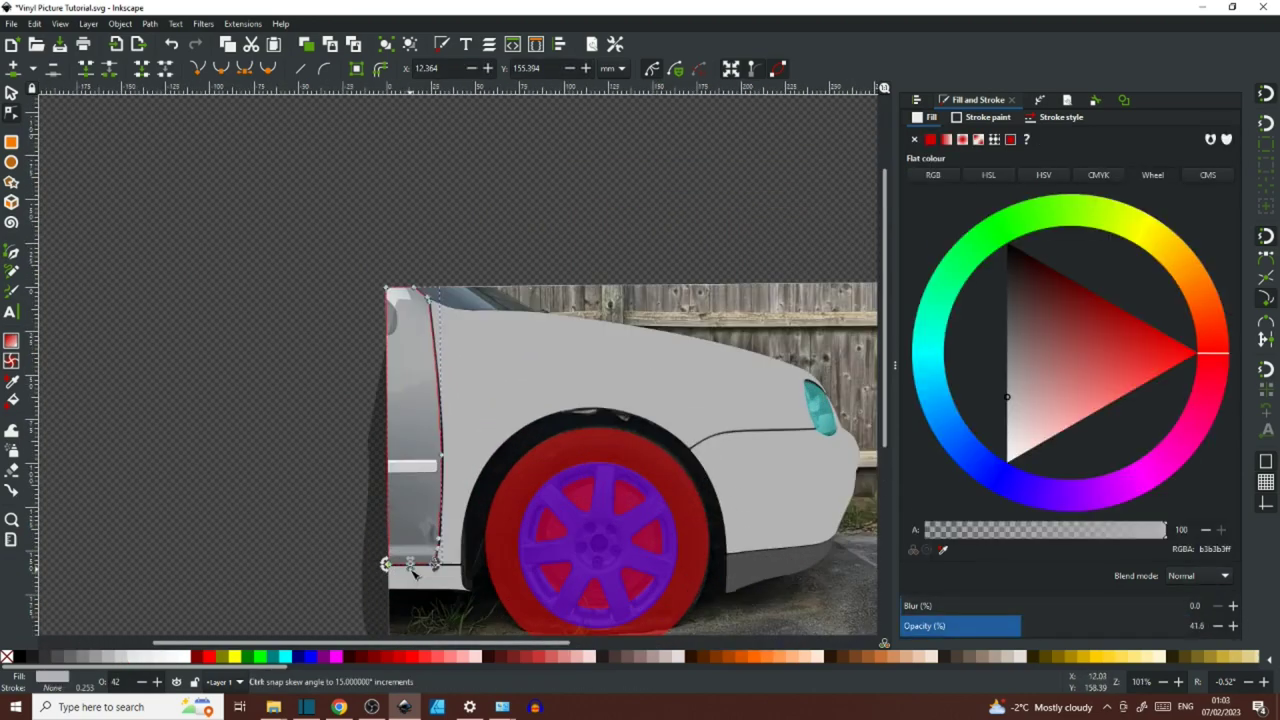
pyautogui.press('b')
pyautogui.click(324, 477)
pyautogui.scroll(3, 526, 480)
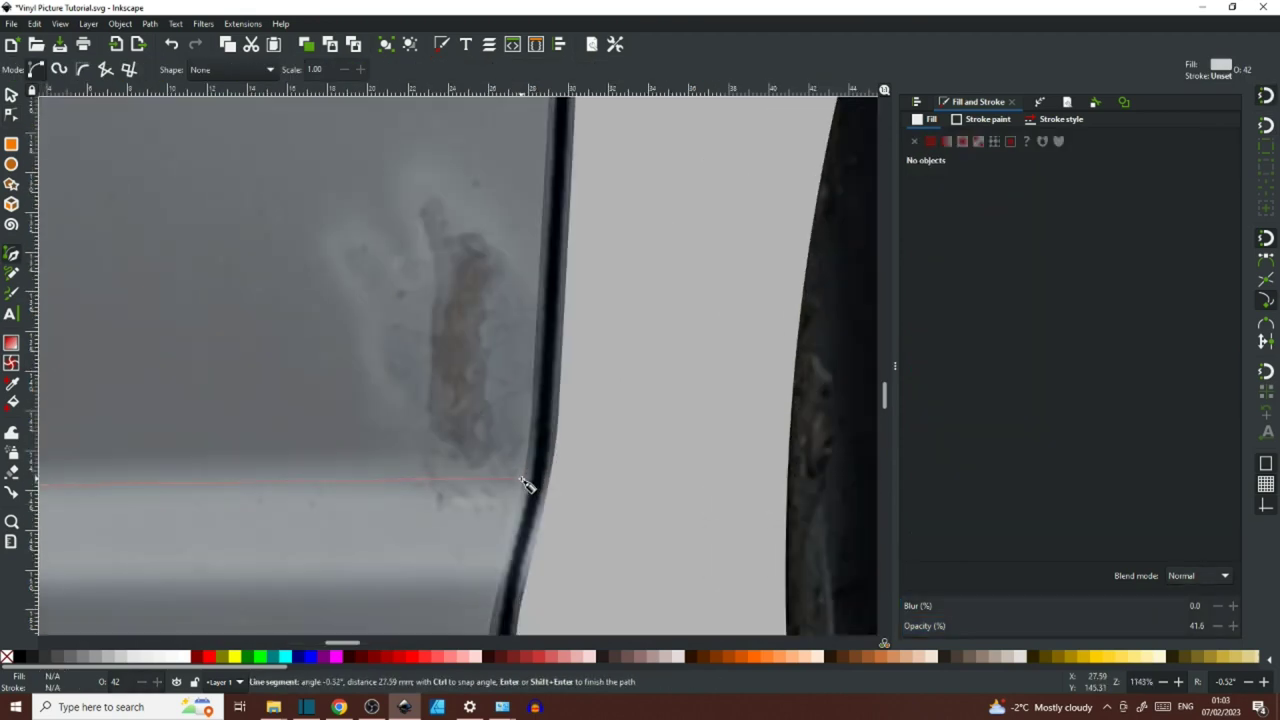
pyautogui.moveTo(437, 571); pyautogui.dragTo(754, 535)
pyautogui.click(286, 540)
pyautogui.click(285, 449)
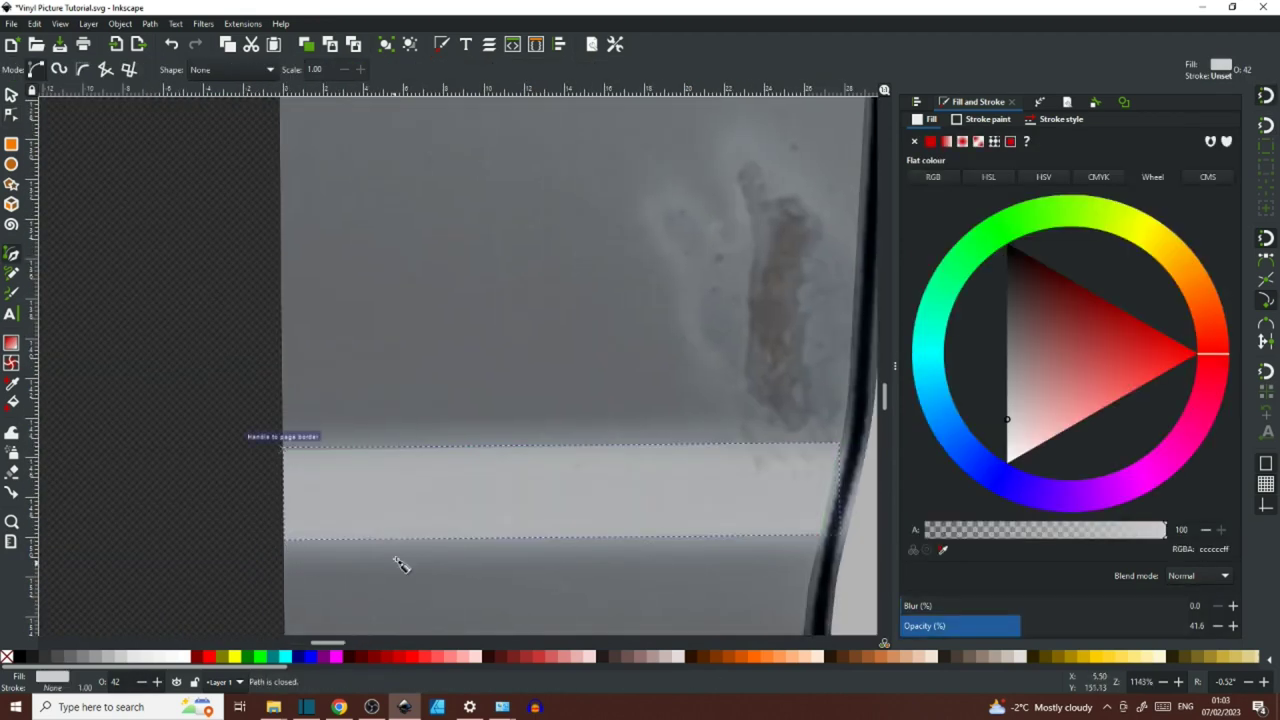
pyautogui.click(160, 657)
pyautogui.click(157, 591)
# - Fit the front corner of the lower door band to the door's edge and return the door panel to 100% opacity
pyautogui.press('n')
pyautogui.click(833, 489)
pyautogui.scroll(3, 825, 486)
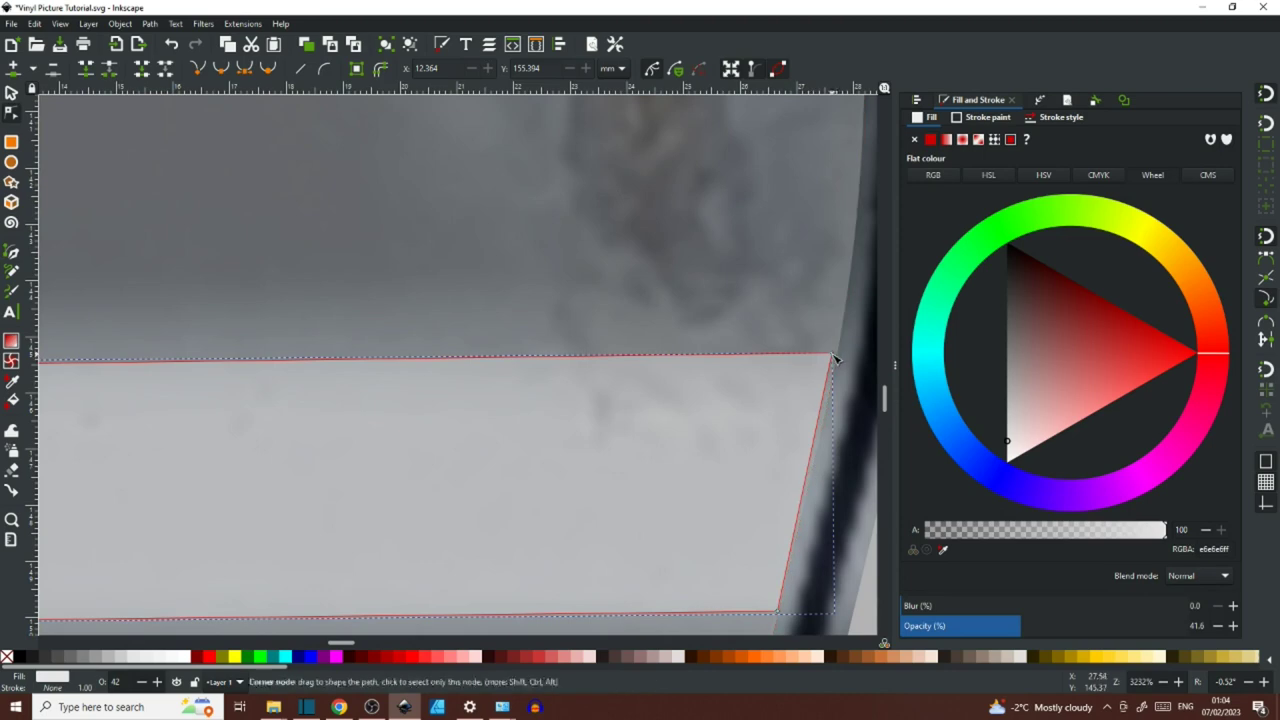
pyautogui.scroll(-10, 821, 485)
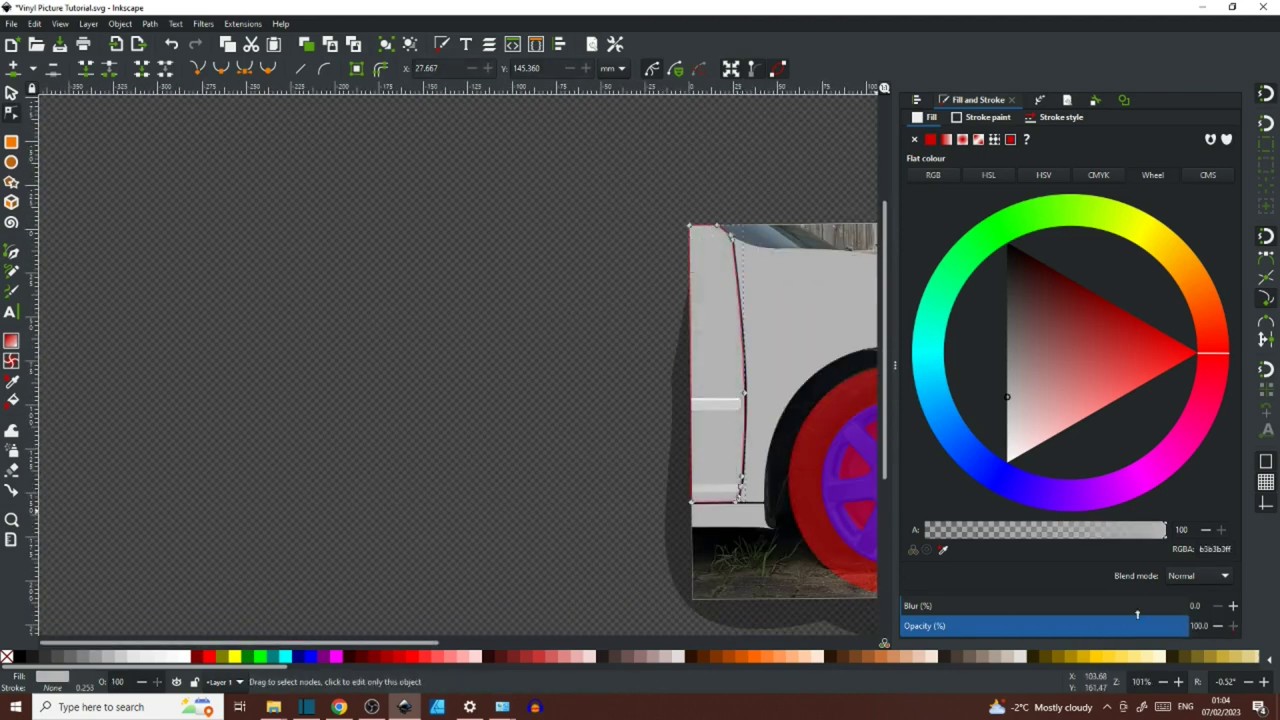
# - Trace the highlight at the lower corner of the wing panel, continuing the door's lower band, with the Pen tool
pyautogui.scroll(4, 486, 449)
pyautogui.click(460, 449)
pyautogui.scroll(3, 460, 449)
pyautogui.press('b')
pyautogui.click(462, 385)
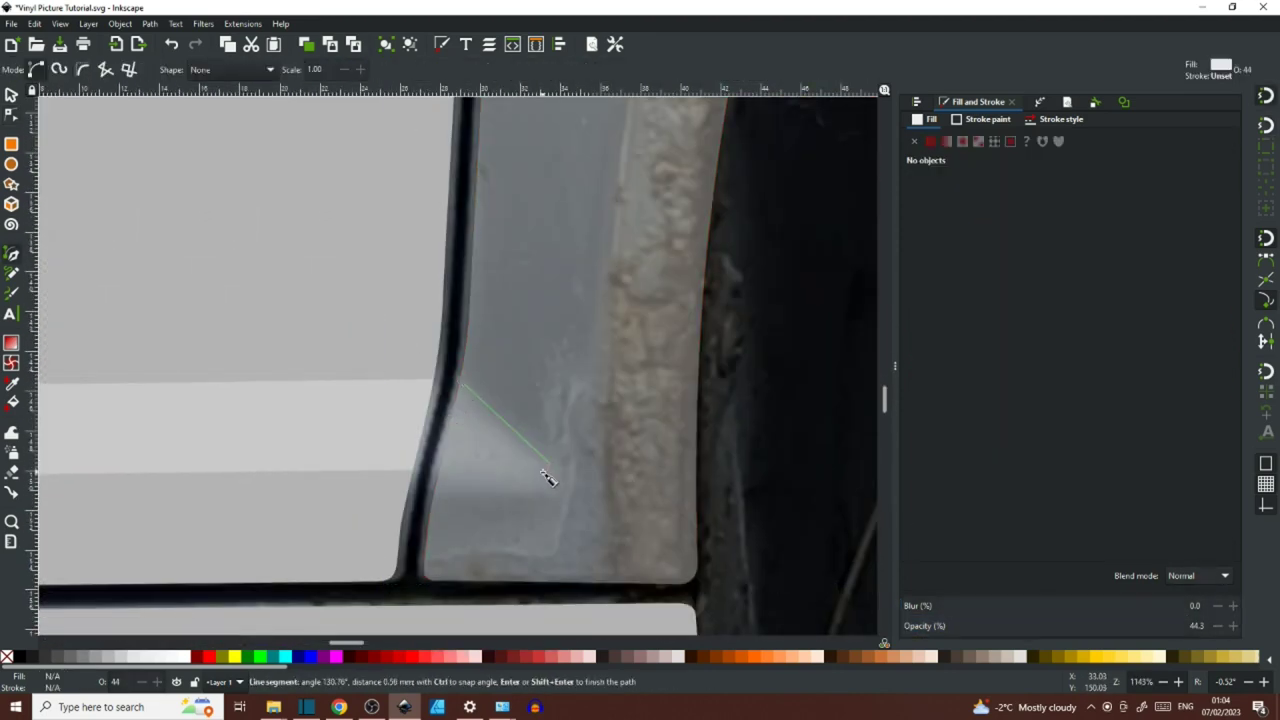
pyautogui.scroll(3, 445, 476)
pyautogui.press('Return')
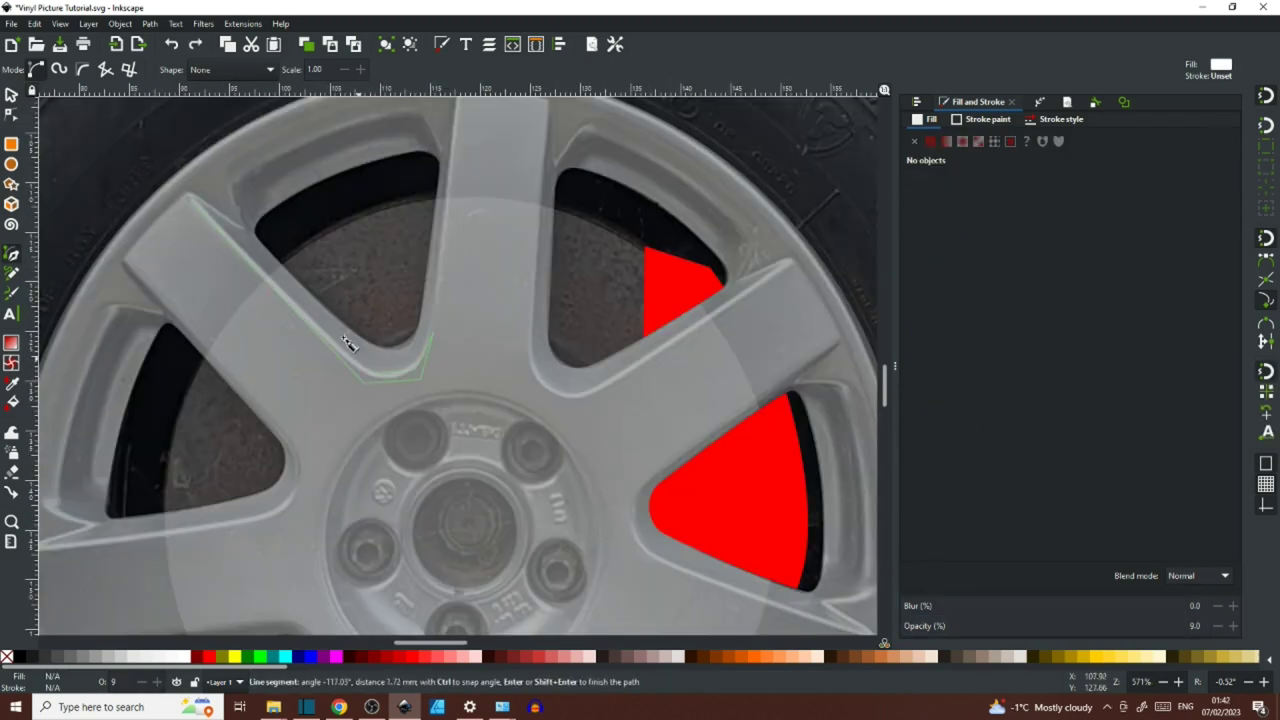
# - Close the white highlight path beneath the upper-left spoke opening and bend its segments to follow the photo's rounded spoke edge
pyautogui.click(190, 200)
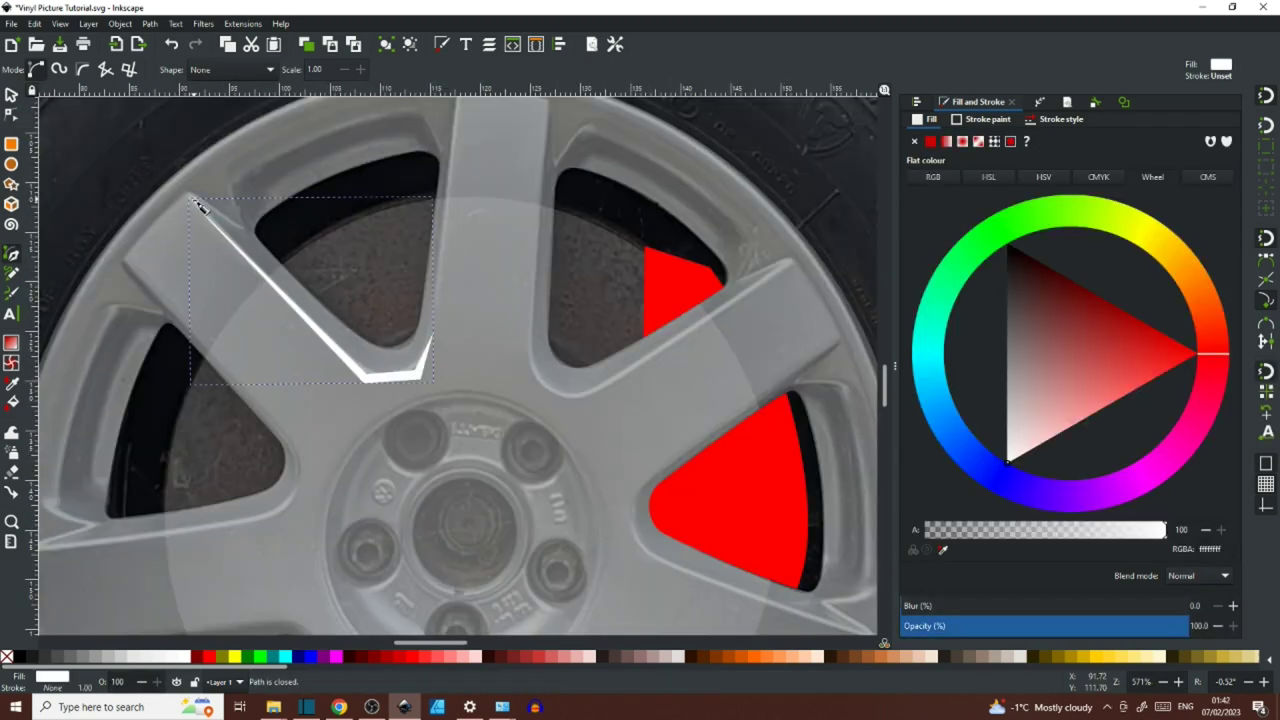
pyautogui.press('n')
pyautogui.scroll(4, 419, 372)
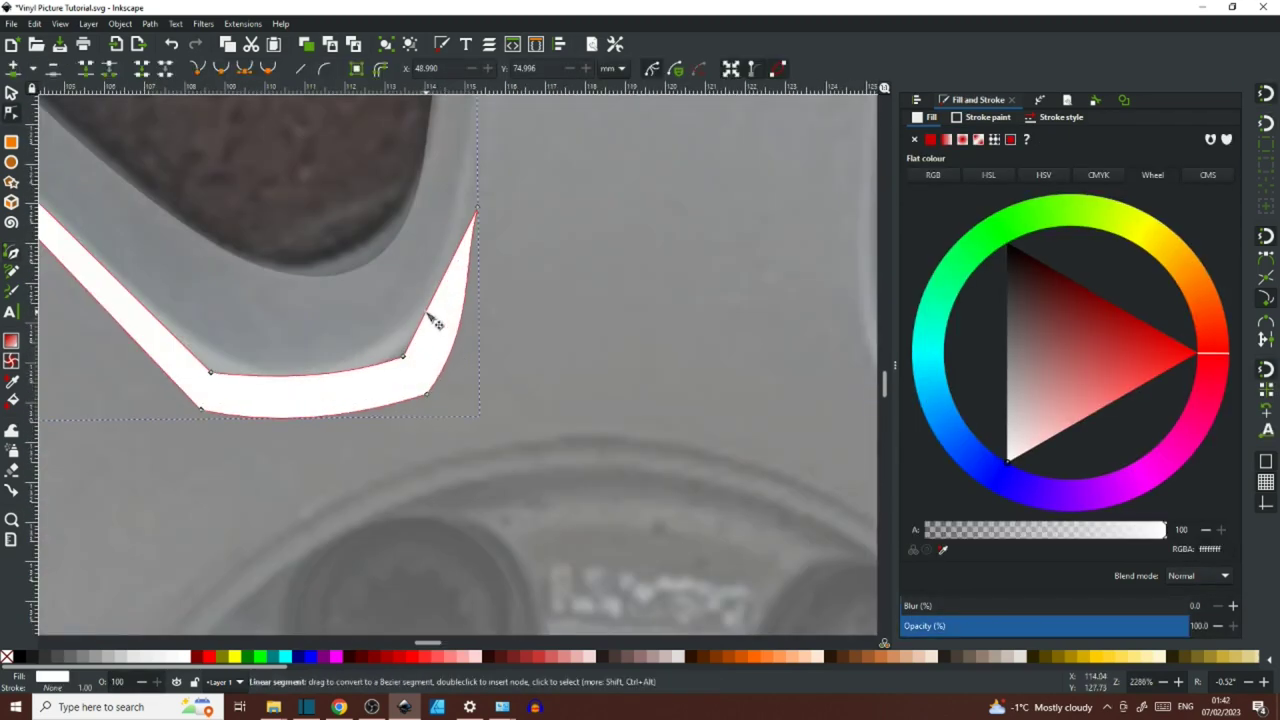
pyautogui.moveTo(427, 313); pyautogui.dragTo(437, 319)
pyautogui.moveTo(300, 321); pyautogui.dragTo(669, 386)
pyautogui.moveTo(480, 379); pyautogui.dragTo(475, 389)
pyautogui.moveTo(483, 344); pyautogui.dragTo(476, 354)
pyautogui.scroll(-5, 575, 362)
# - Trace a closed white highlight along the inner corner and lower edge of the upper-right spoke opening with the Pen tool
pyautogui.click(588, 403)
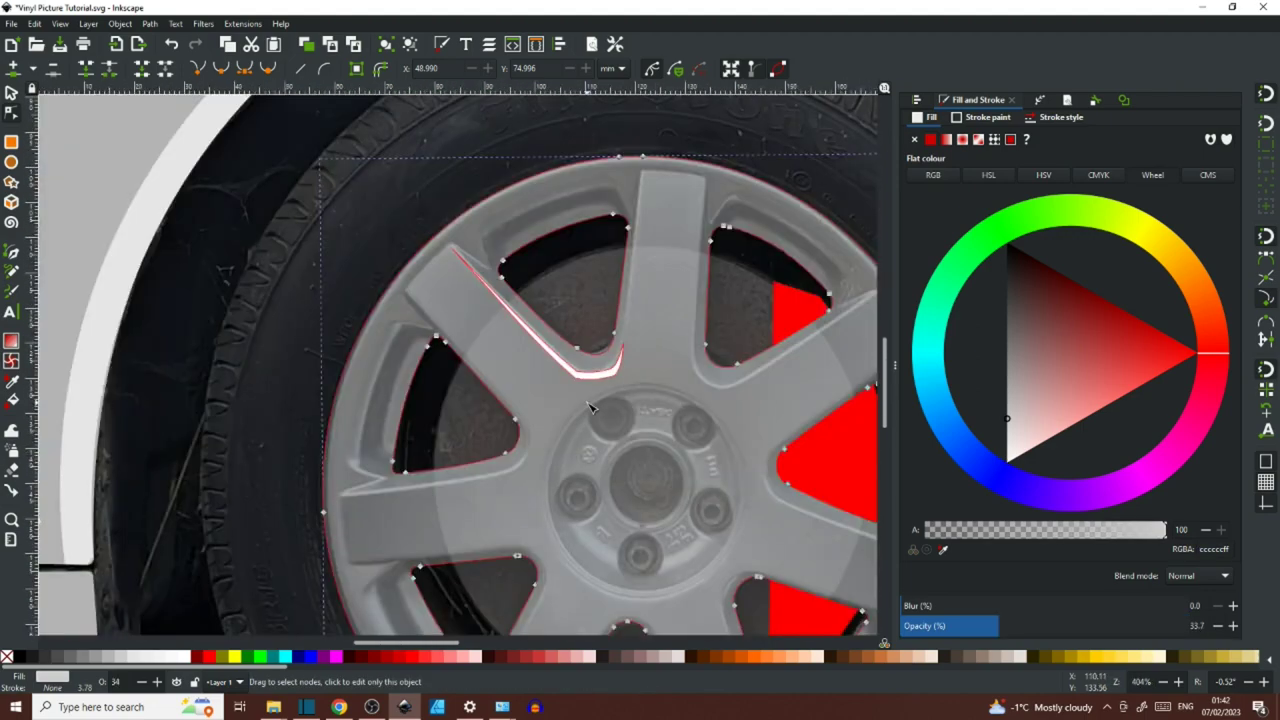
pyautogui.scroll(-2, 590, 407)
pyautogui.scroll(4, 605, 382)
pyautogui.press('b')
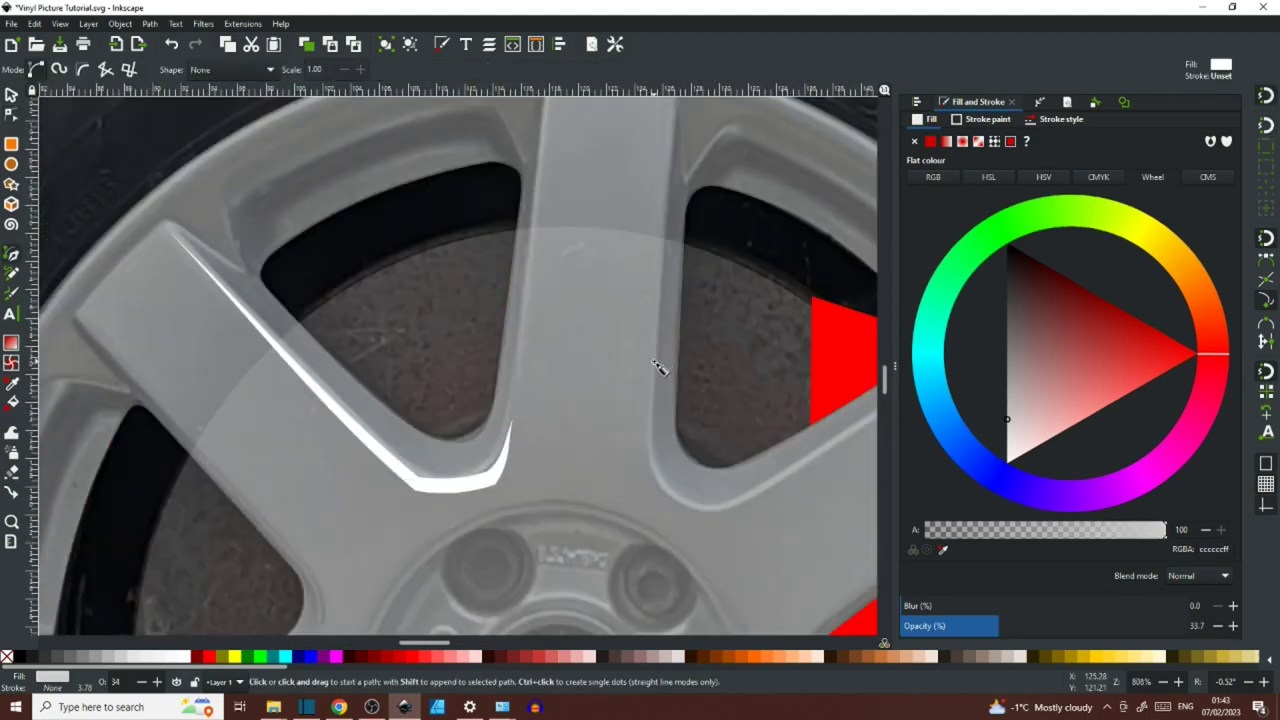
pyautogui.click(654, 364)
pyautogui.click(645, 477)
pyautogui.click(702, 522)
pyautogui.moveTo(702, 522); pyautogui.dragTo(421, 495)
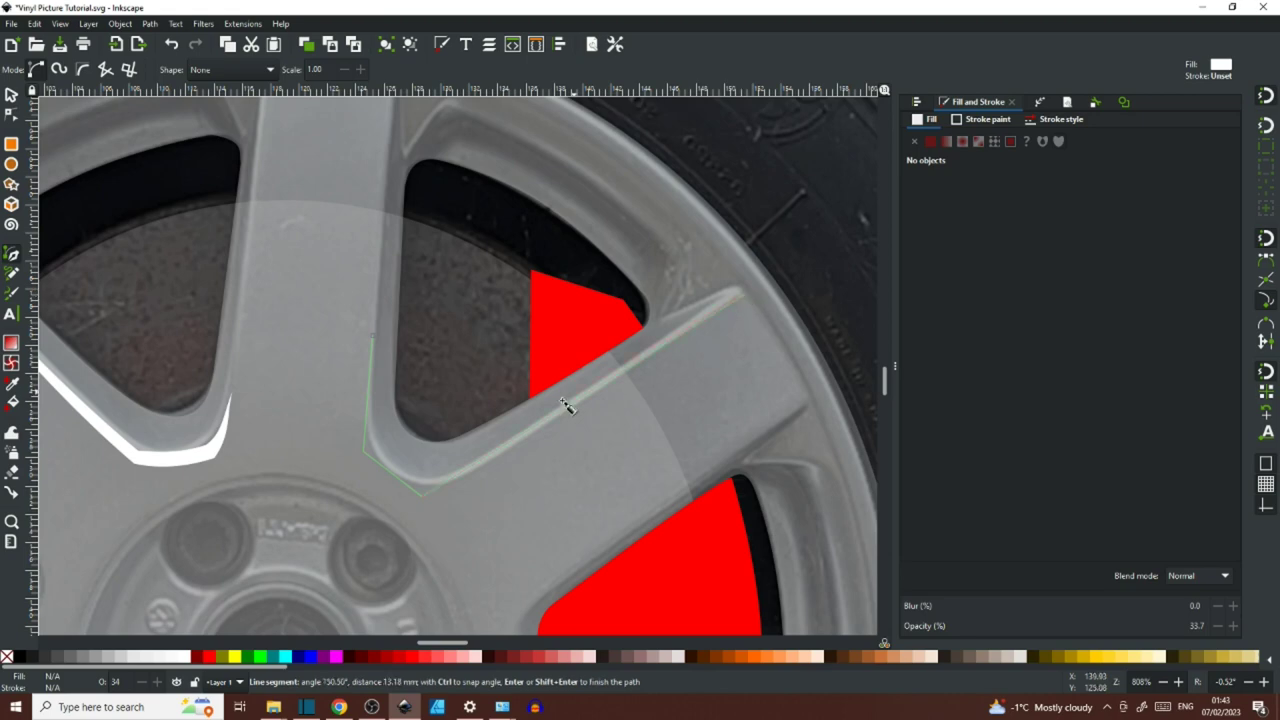
pyautogui.click(376, 448)
pyautogui.click(373, 336)
# - Curve the inner and outer corner segments of the highlight around the upper-right spoke opening
pyautogui.press('n')
pyautogui.scroll(2, 404, 463)
pyautogui.moveTo(332, 350); pyautogui.dragTo(324, 351)
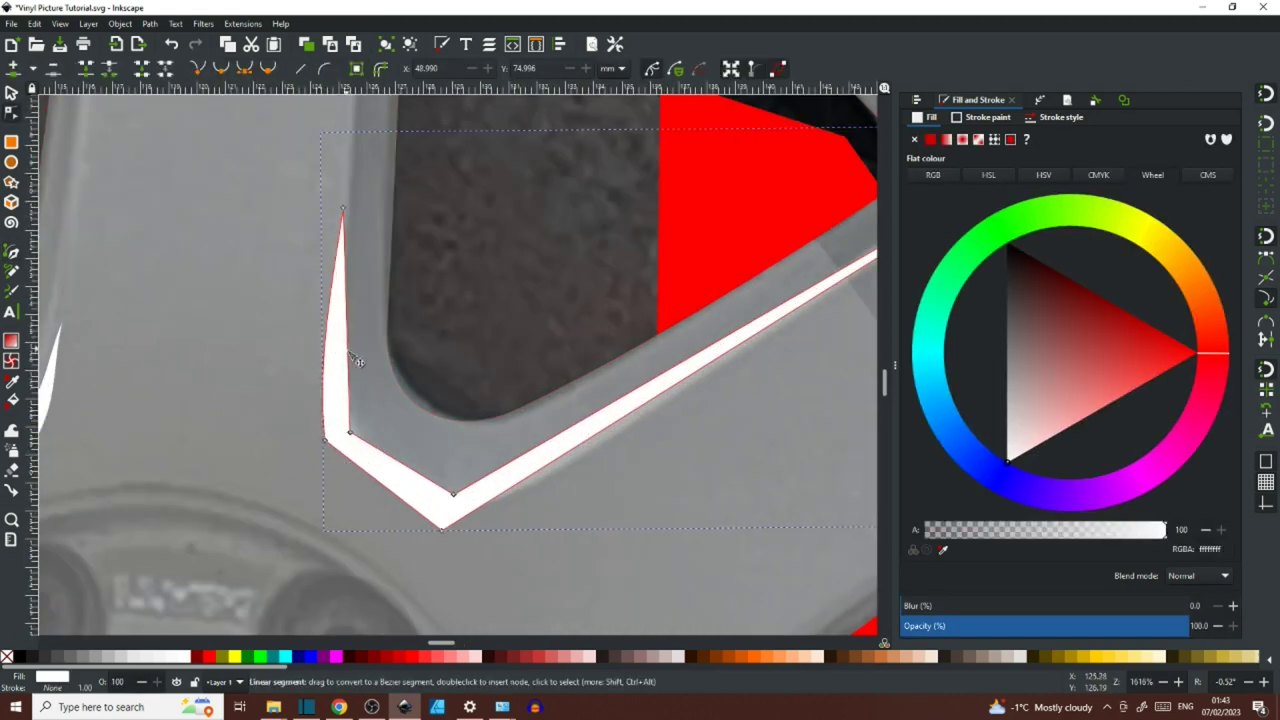
pyautogui.click(645, 477)
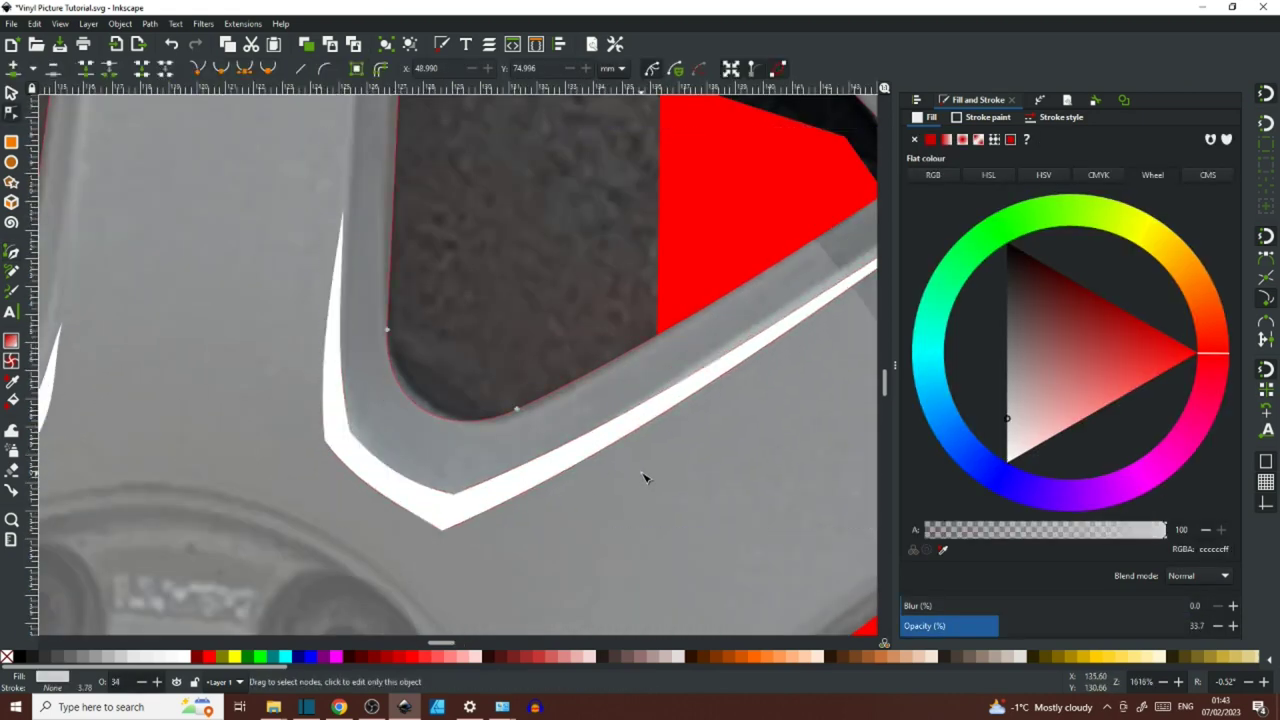
# - Trace a closed white highlight beneath the left spoke opening, including the zigzag at its outer end near the rim
pyautogui.scroll(-4, 645, 477)
pyautogui.press('b')
pyautogui.scroll(3, 216, 464)
pyautogui.click(261, 418)
pyautogui.click(216, 421)
pyautogui.click(318, 467)
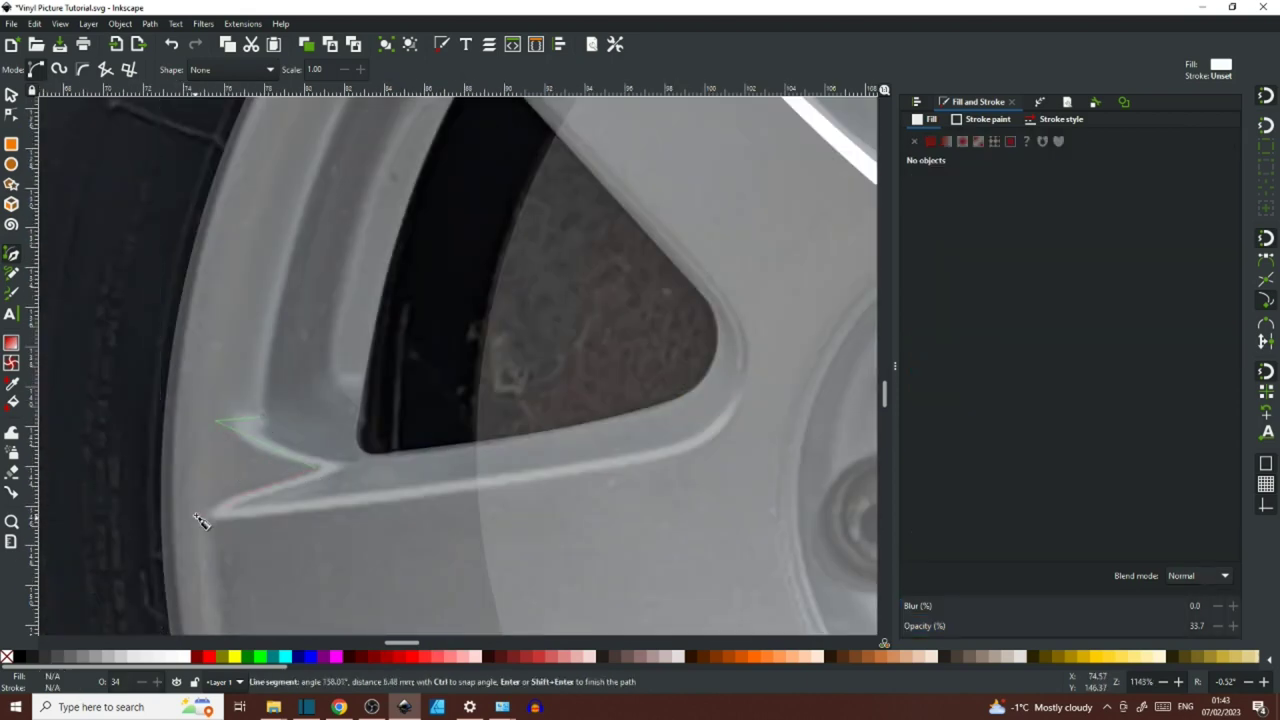
pyautogui.click(266, 422)
# - Bend the segments of the highlight beneath the left spoke opening to match the photo's curved spoke edge
pyautogui.press('n')
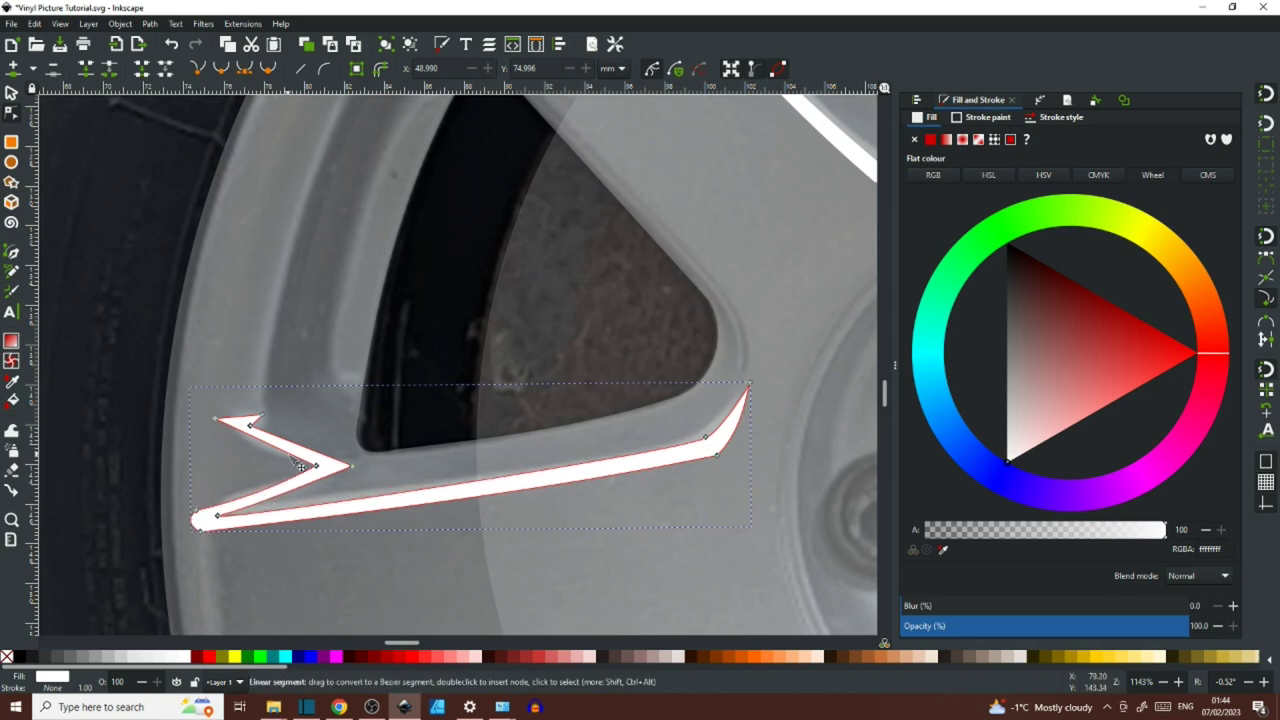
pyautogui.click(517, 471)
pyautogui.scroll(-4, 517, 471)
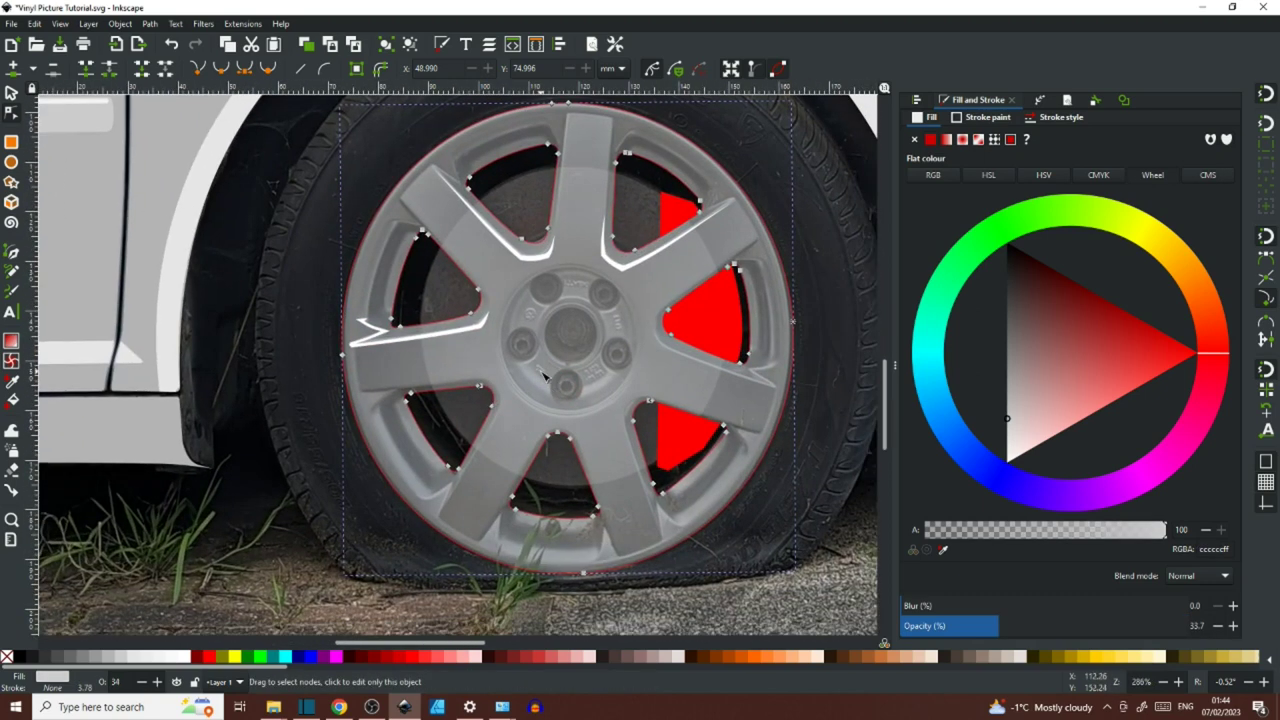
# - Trace a closed white highlight along the inner corner and lower edge of the right spoke opening, with a zigzag at the rim end
pyautogui.press('b')
pyautogui.scroll(2, 669, 331)
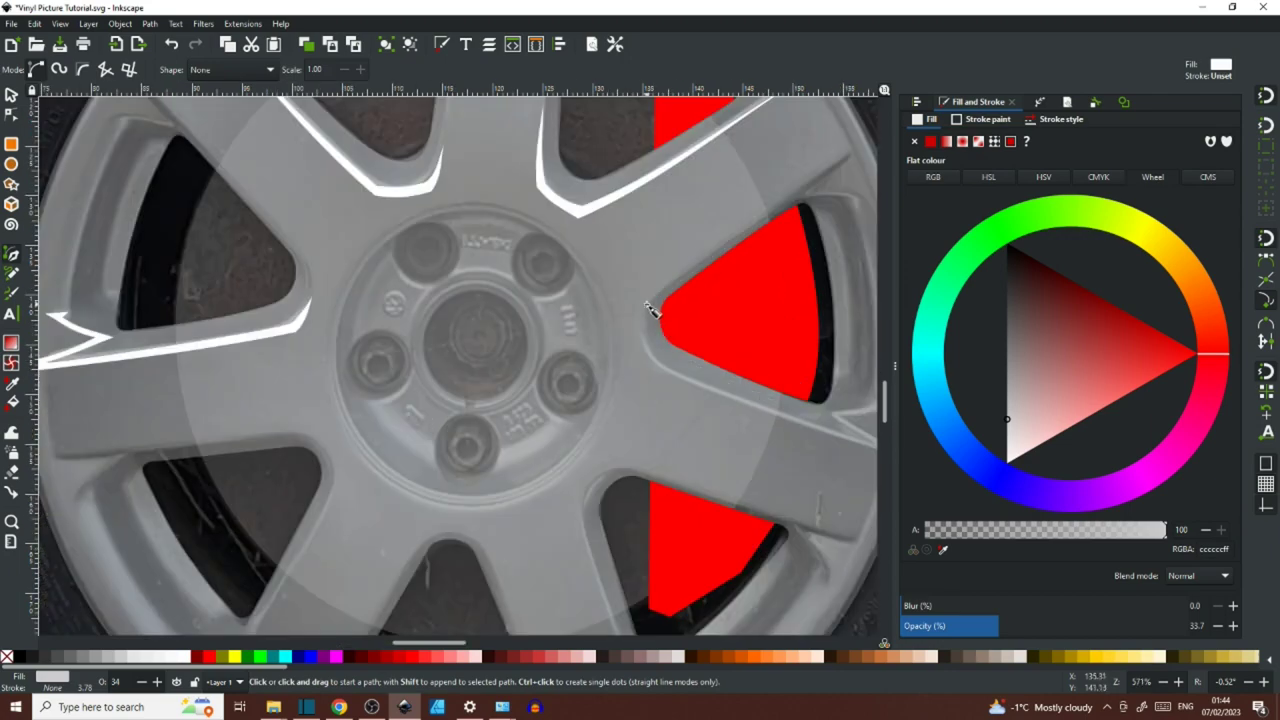
pyautogui.click(644, 302)
pyautogui.click(630, 359)
pyautogui.hscroll(6, 650, 375)
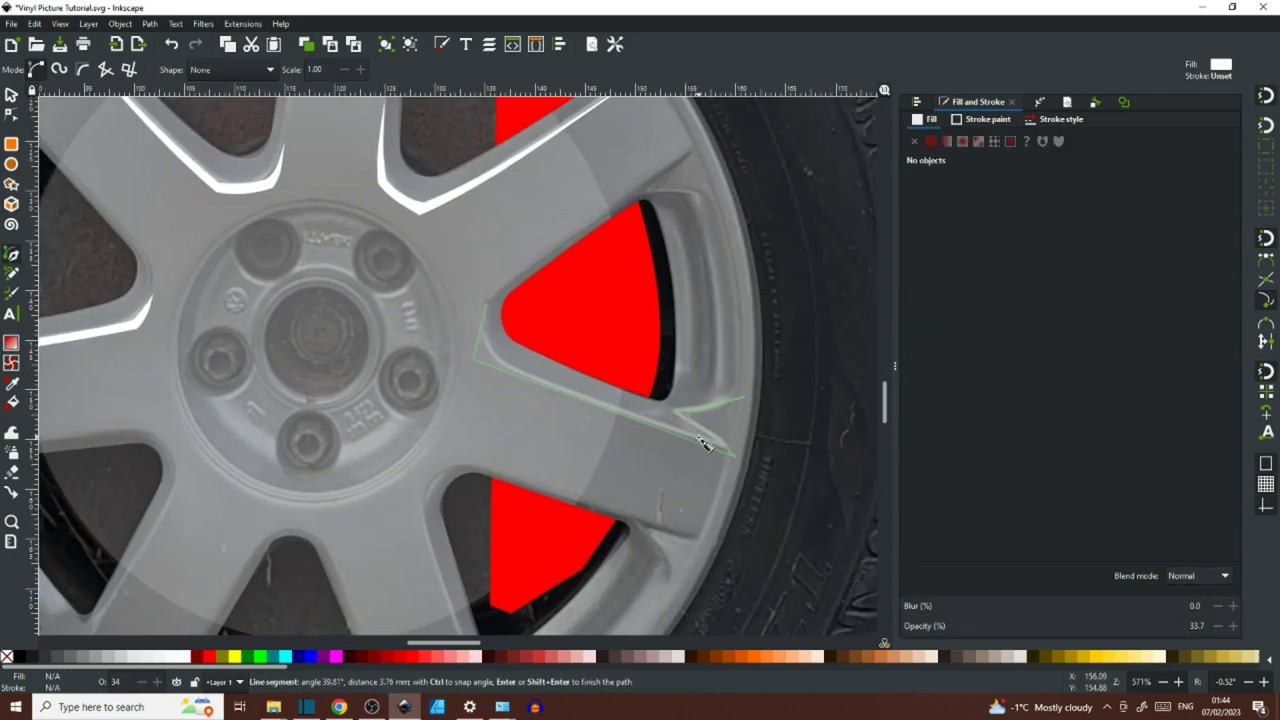
pyautogui.click(487, 308)
# - Curve the highlight segments around the inner corner of the right spoke opening
pyautogui.scroll(2, 586, 400)
pyautogui.press('n')
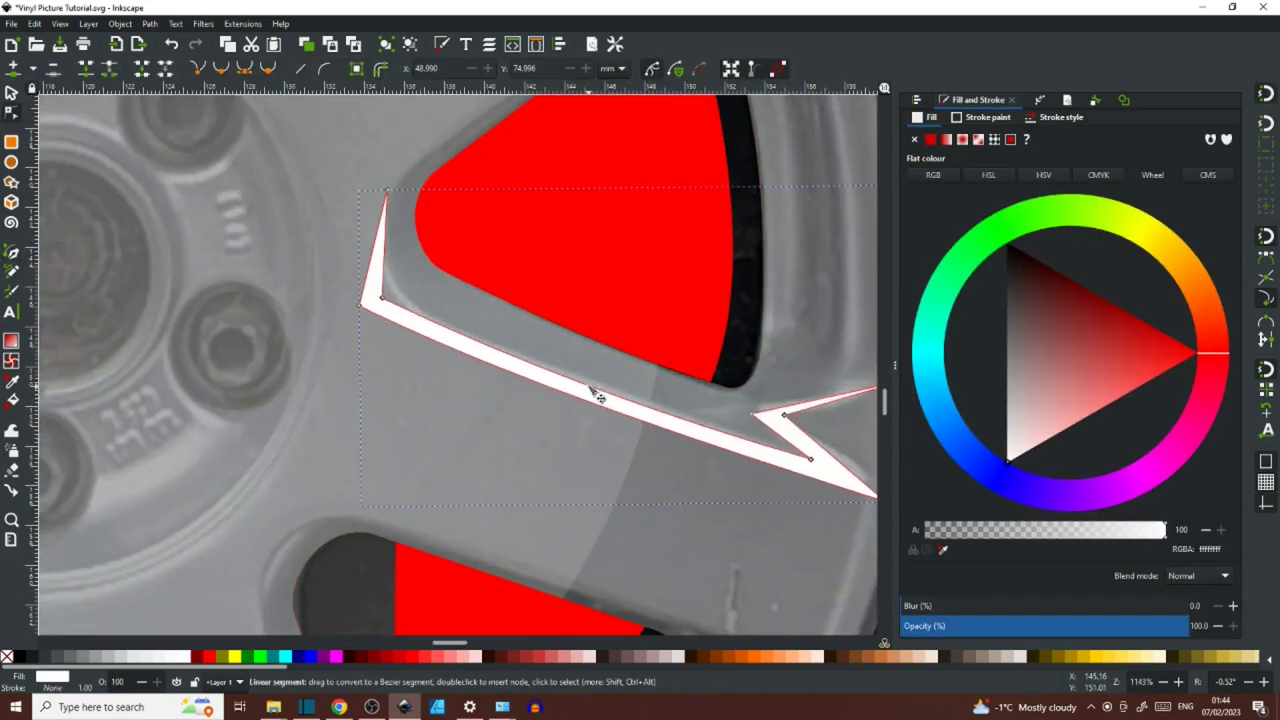
pyautogui.click(420, 368)
pyautogui.scroll(-4, 420, 368)
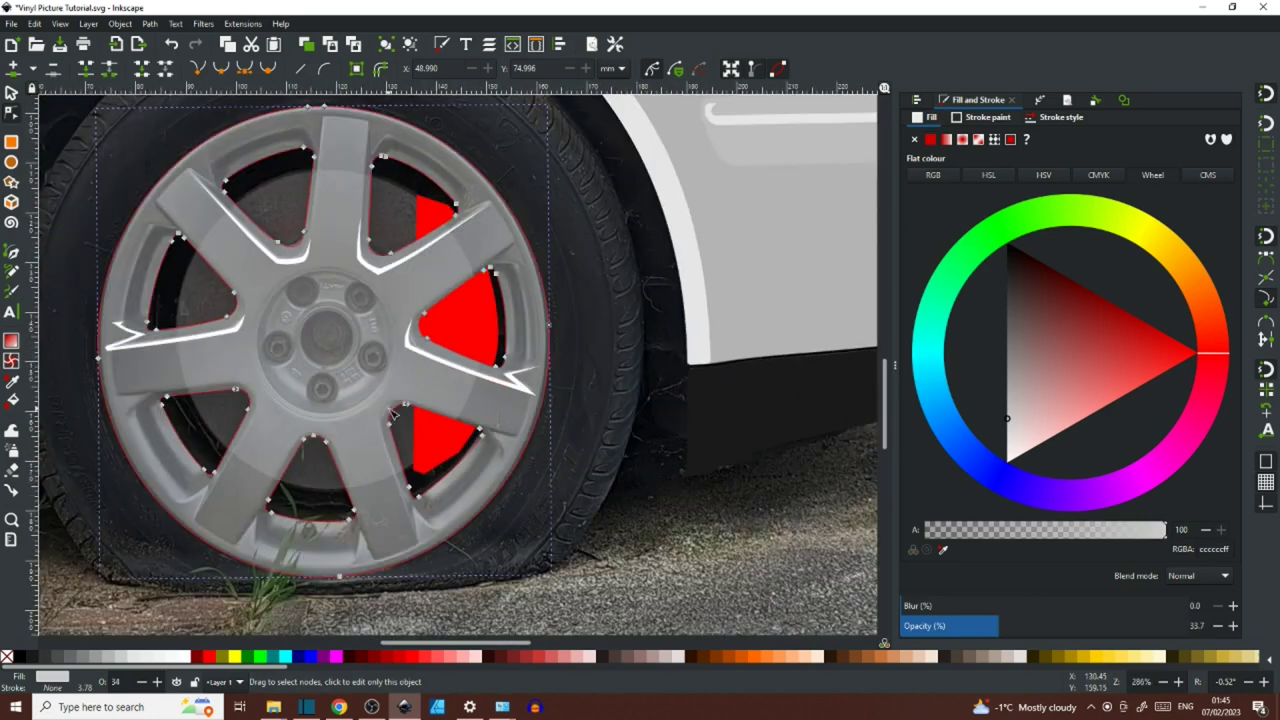
# - Trace a thin closed four-point strip across the lower part of the wheel hub with the Pen tool
pyautogui.scroll(3, 305, 420)
pyautogui.press('b')
pyautogui.click(202, 326)
pyautogui.click(521, 324)
pyautogui.click(504, 345)
pyautogui.click(212, 346)
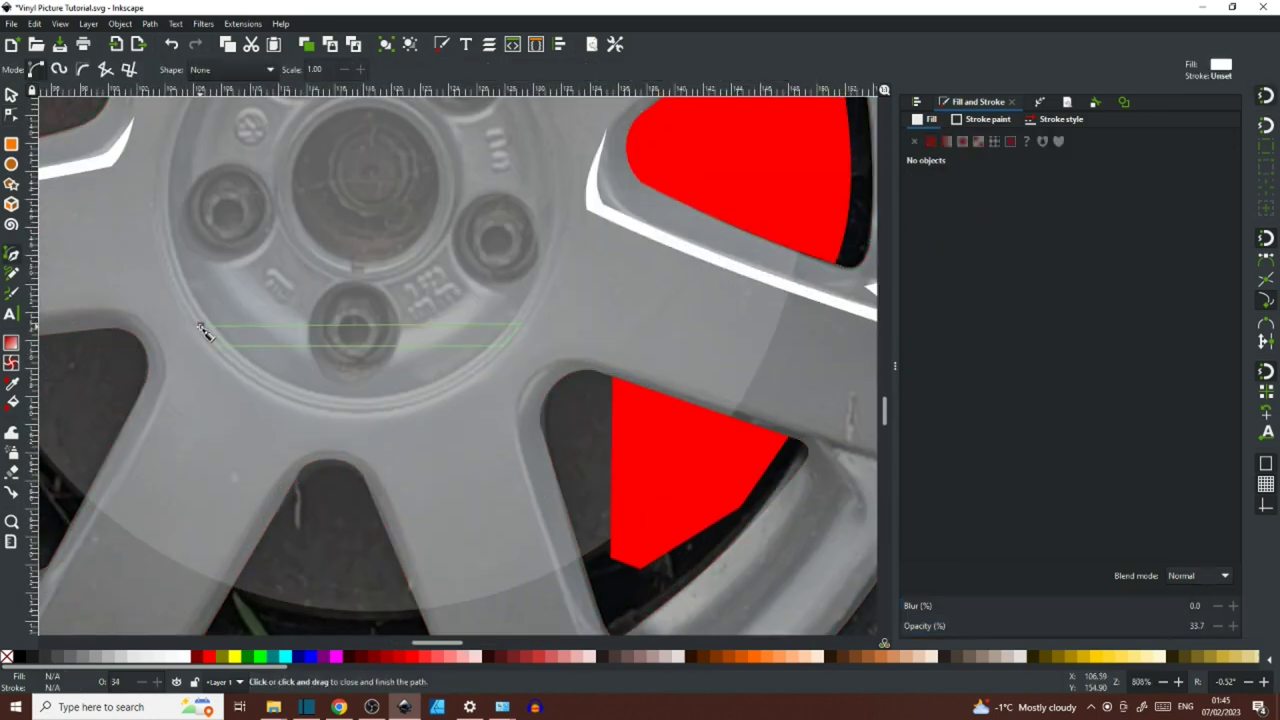
pyautogui.click(202, 326)
# - Bend the strip's two long segments downward into a crescent along the hub's lower edge
pyautogui.press('n')
pyautogui.moveTo(354, 346); pyautogui.dragTo(355, 409)
pyautogui.moveTo(360, 323); pyautogui.dragTo(366, 394)
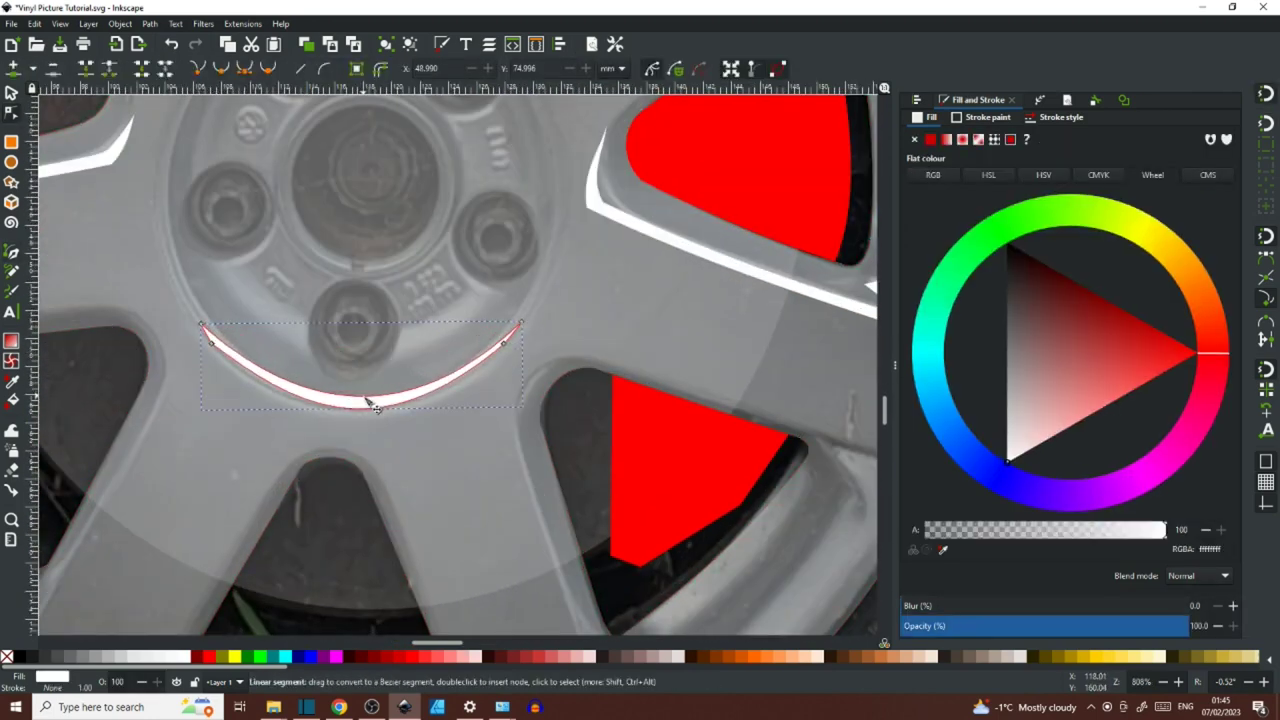
# - Refine the hub crescent's tips and curve handles so it follows the lower hub edge and widens in the middle
pyautogui.moveTo(521, 322); pyautogui.dragTo(529, 317)
pyautogui.moveTo(201, 324); pyautogui.dragTo(196, 317)
pyautogui.moveTo(305, 414); pyautogui.dragTo(266, 402)
pyautogui.moveTo(422, 412); pyautogui.dragTo(456, 395)
pyautogui.click(503, 343)
pyautogui.moveTo(374, 453); pyautogui.dragTo(402, 452)
pyautogui.click(457, 454)
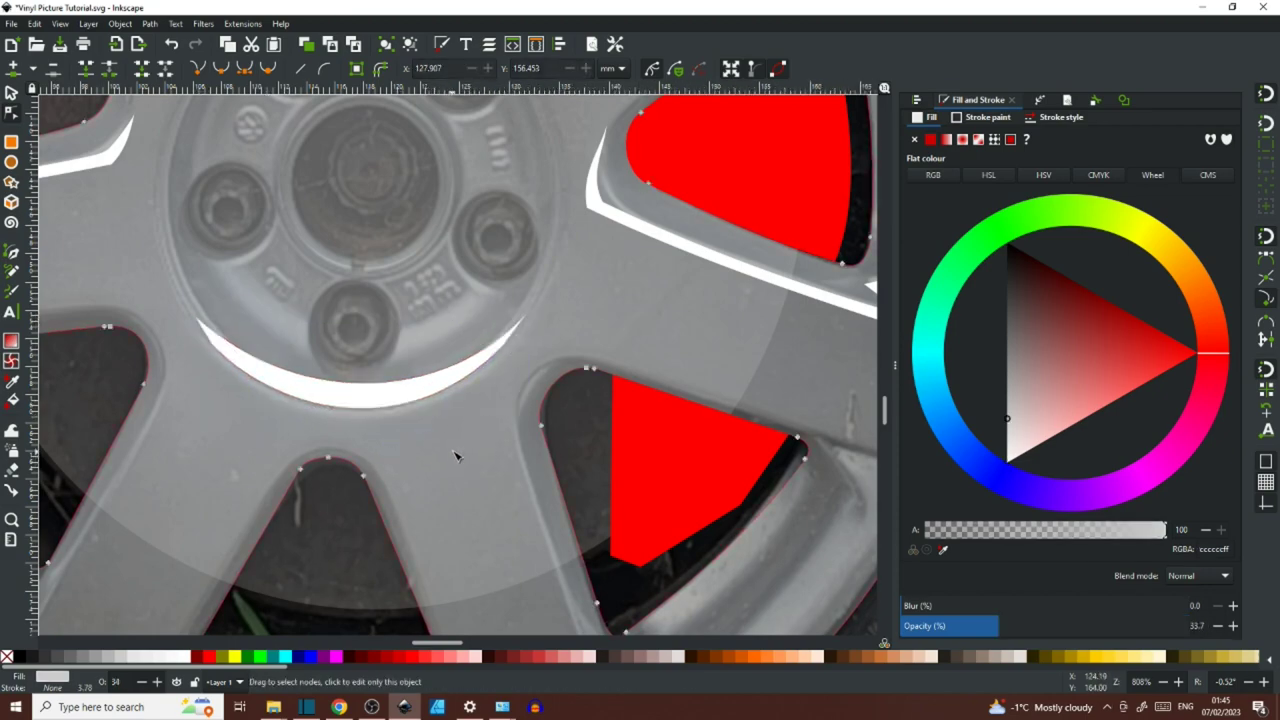
# - Trace a closed highlight along the bottom rim below the lowest spoke opening, with a peak beside each adjacent spoke
pyautogui.scroll(-4, 457, 455)
pyautogui.scroll(4, 403, 550)
pyautogui.press('b')
pyautogui.click(325, 400)
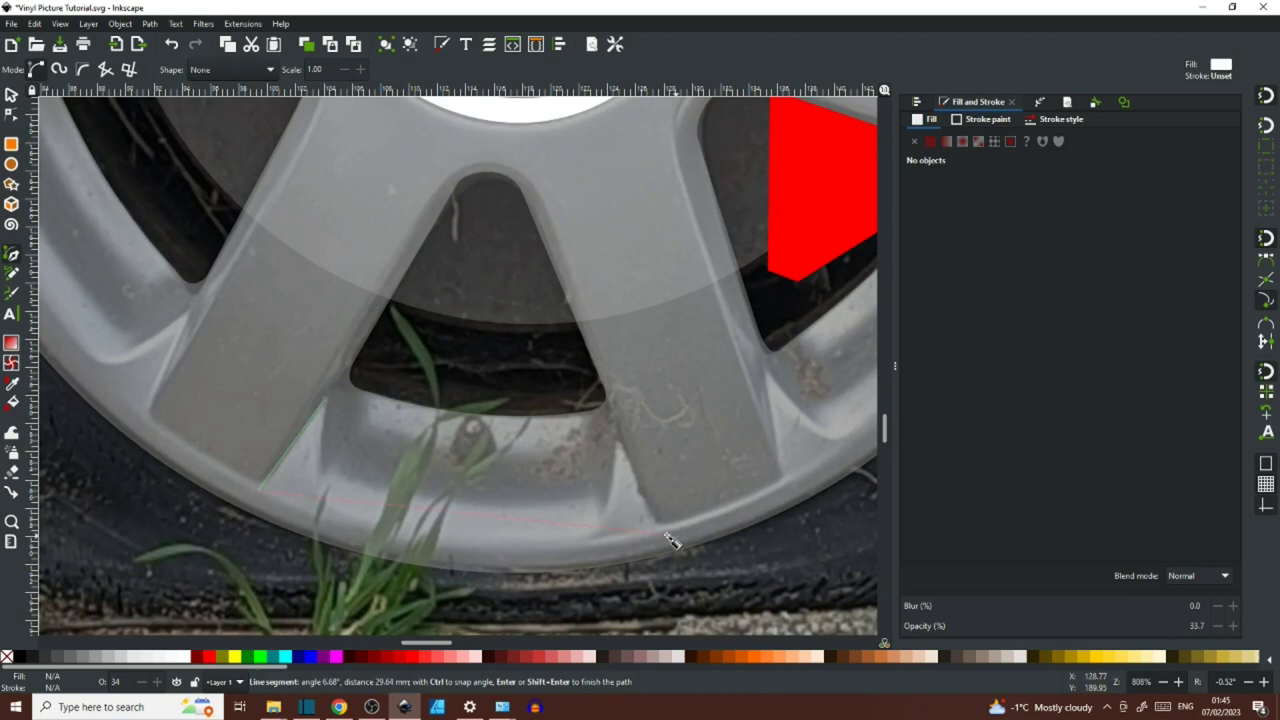
pyautogui.click(788, 485)
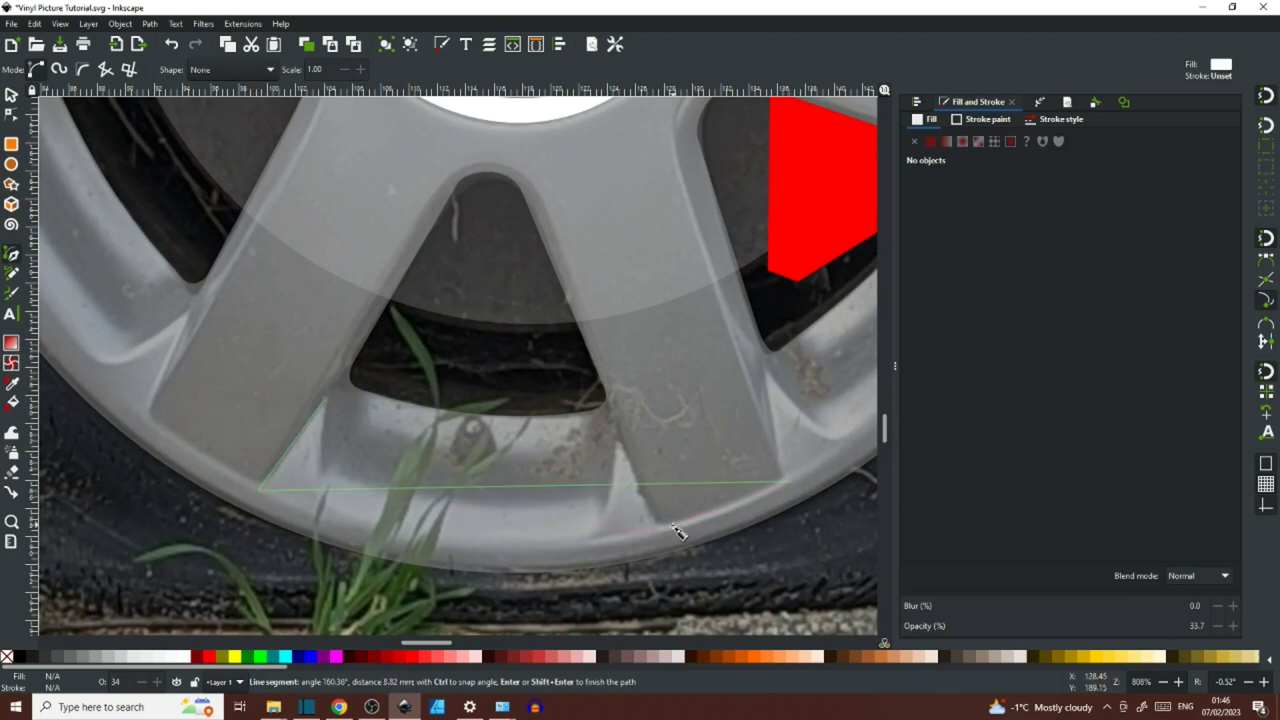
pyautogui.click(318, 475)
pyautogui.click(325, 400)
# - Bend the bottom rim highlight's inner and outer segments to follow the curve of the rim
pyautogui.press('n')
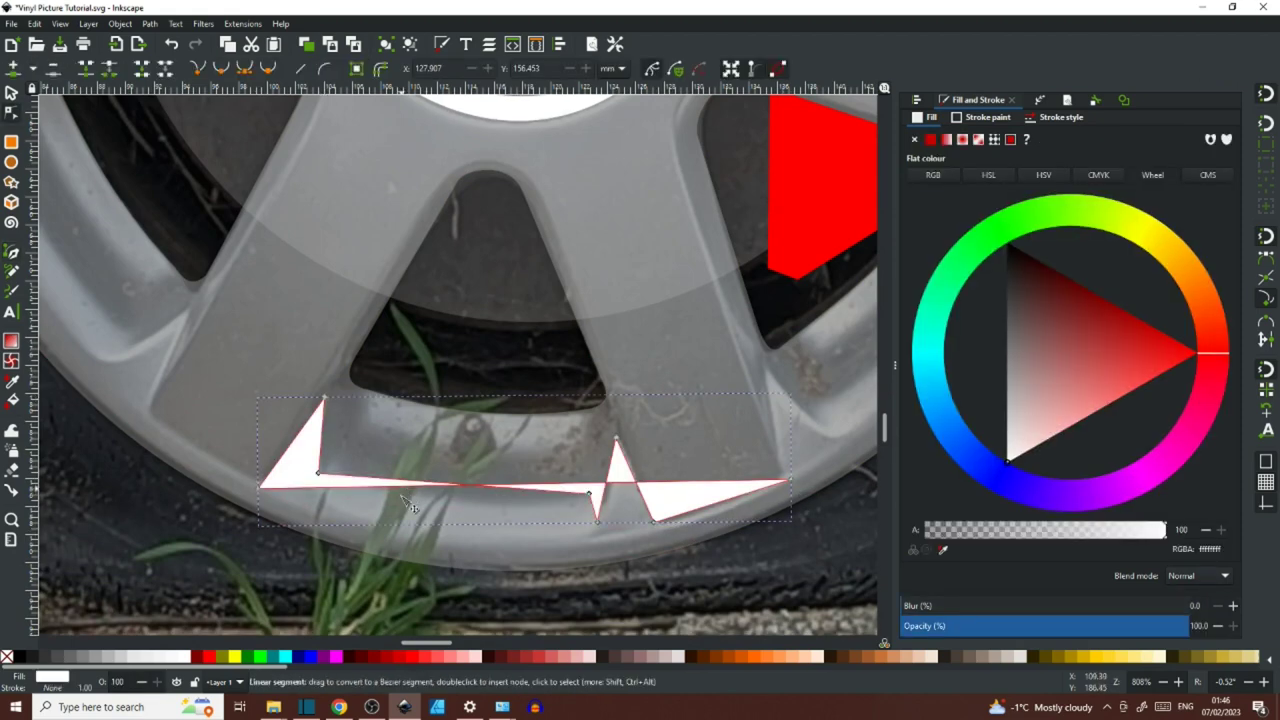
pyautogui.moveTo(436, 488); pyautogui.dragTo(503, 546)
pyautogui.moveTo(478, 487); pyautogui.dragTo(498, 509)
pyautogui.moveTo(321, 446); pyautogui.dragTo(312, 449)
pyautogui.moveTo(714, 497); pyautogui.dragTo(746, 508)
# - Fine-tune the nodes and curve handles of the bottom rim highlight to fit the rim and spoke edges
pyautogui.click(791, 480)
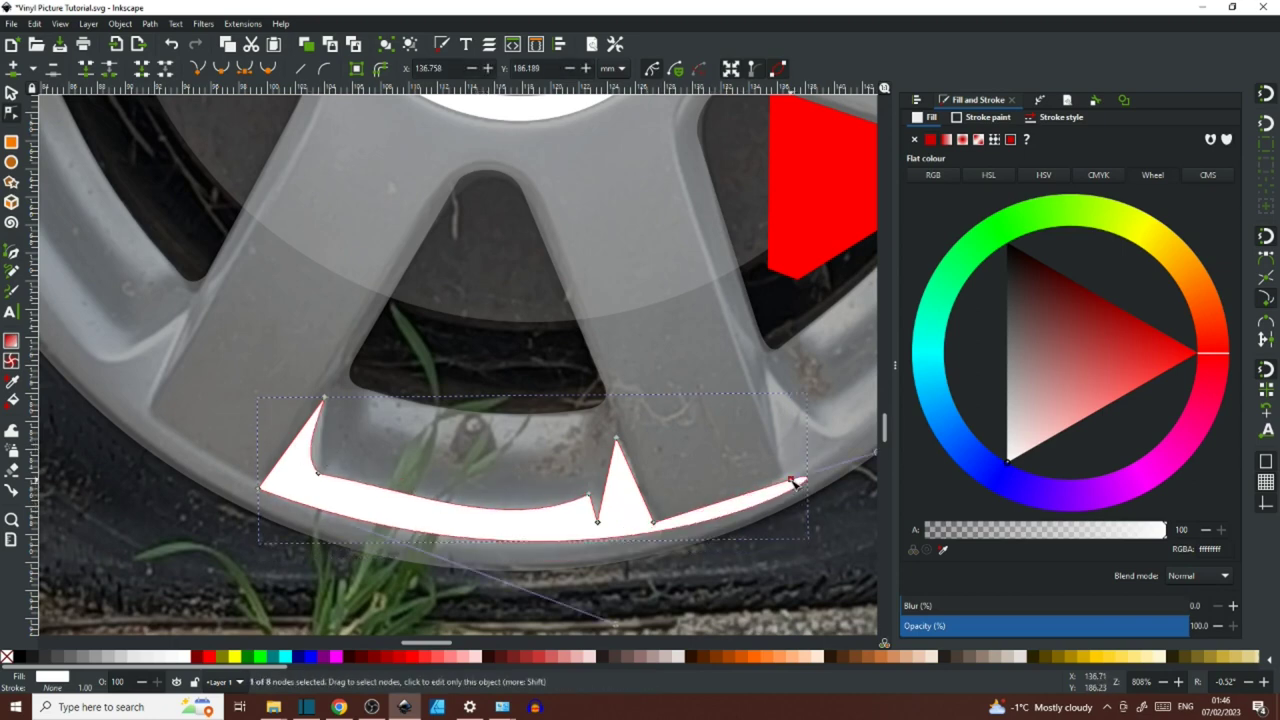
pyautogui.moveTo(537, 619); pyautogui.dragTo(530, 612)
pyautogui.moveTo(261, 488); pyautogui.dragTo(265, 483)
pyautogui.moveTo(620, 619); pyautogui.dragTo(577, 624)
pyautogui.moveTo(654, 522); pyautogui.dragTo(654, 515)
pyautogui.moveTo(790, 485); pyautogui.dragTo(676, 522)
pyautogui.click(507, 507)
pyautogui.scroll(-6, 510, 505)
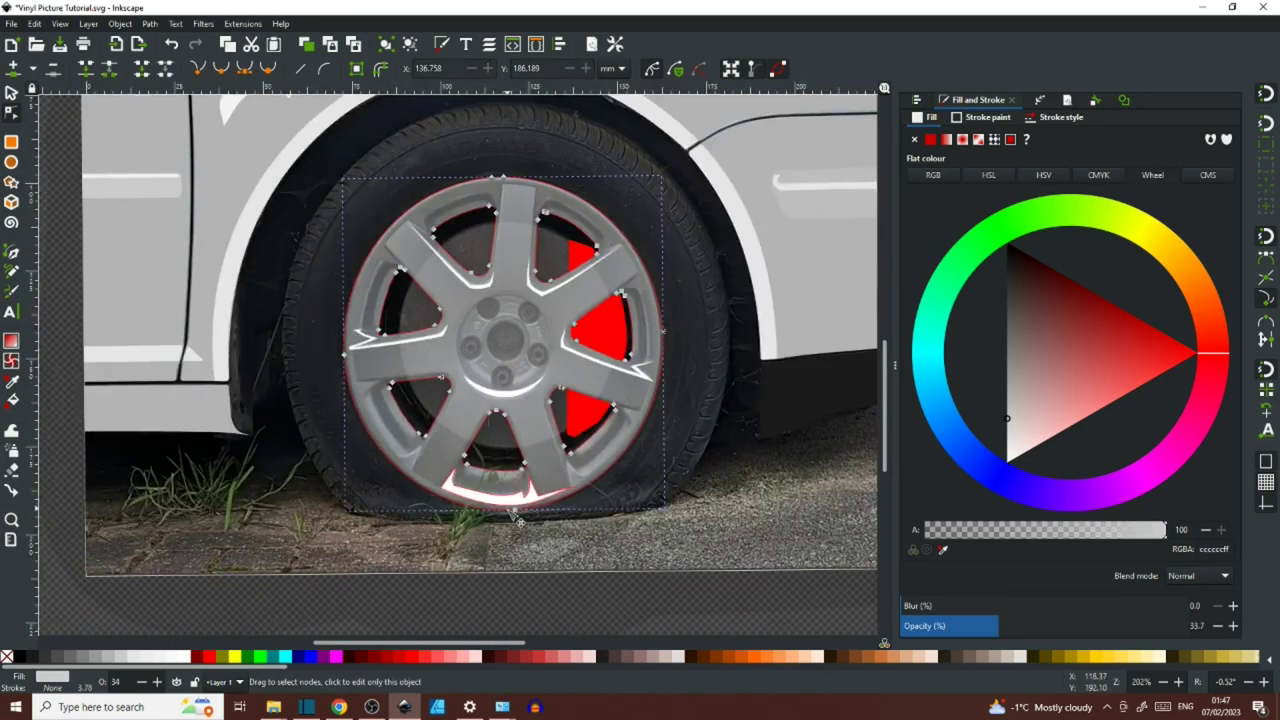
# - Raise the opacity of the semi-transparent grey wheel shape to 100%
pyautogui.click(613, 474)
pyautogui.click(567, 446)
pyautogui.click(800, 400)
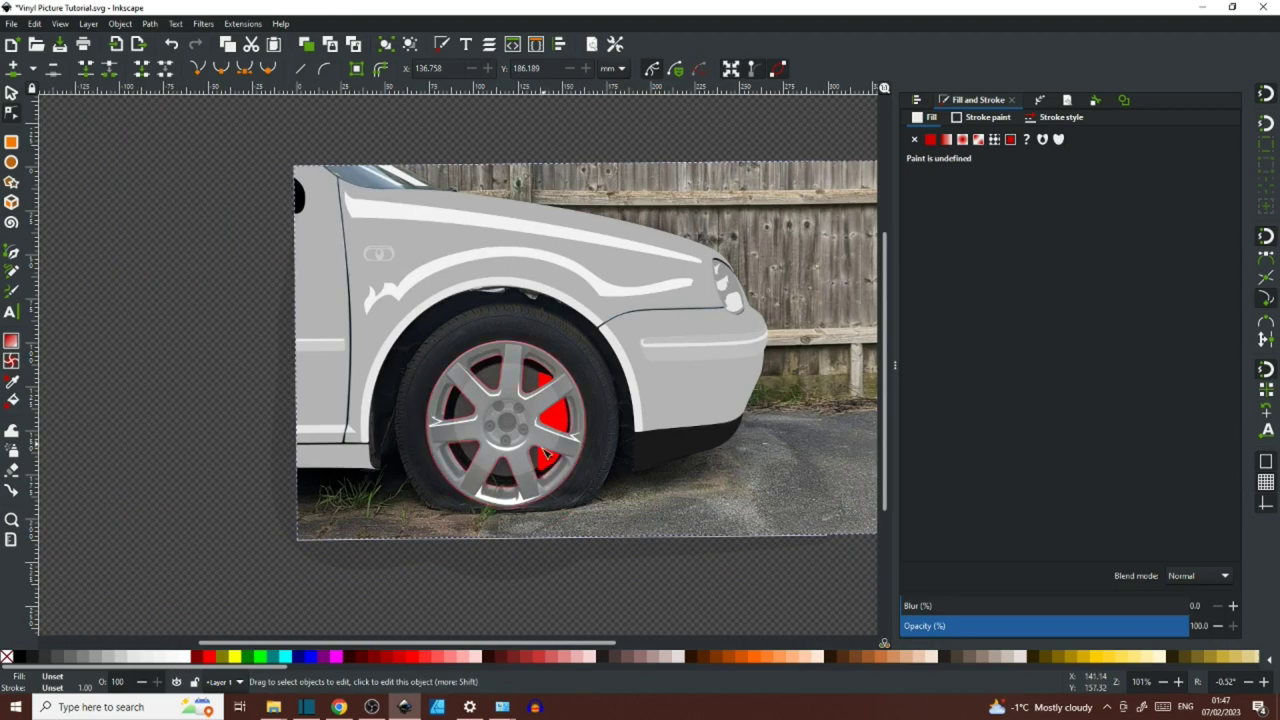
pyautogui.click(567, 446)
pyautogui.moveTo(1047, 626); pyautogui.dragTo(1089, 626)
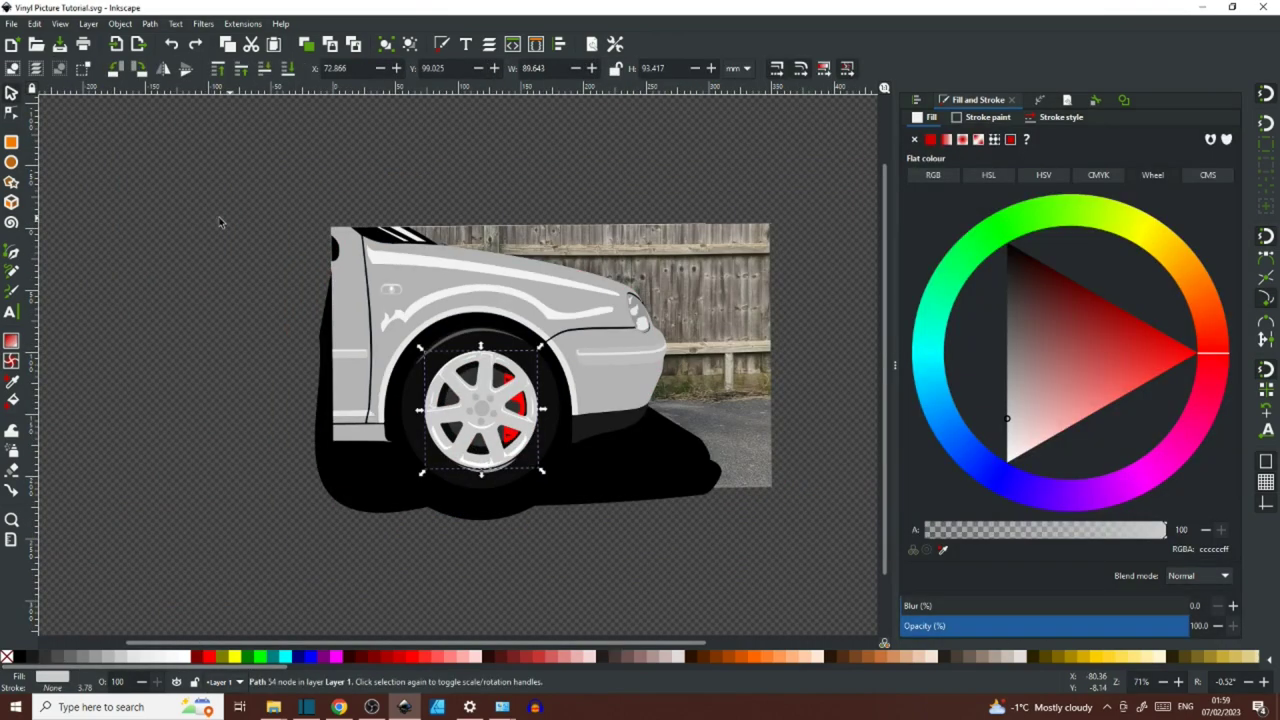
# - Select all the shapes of the wheel and tyre and group them
pyautogui.click(217, 217)
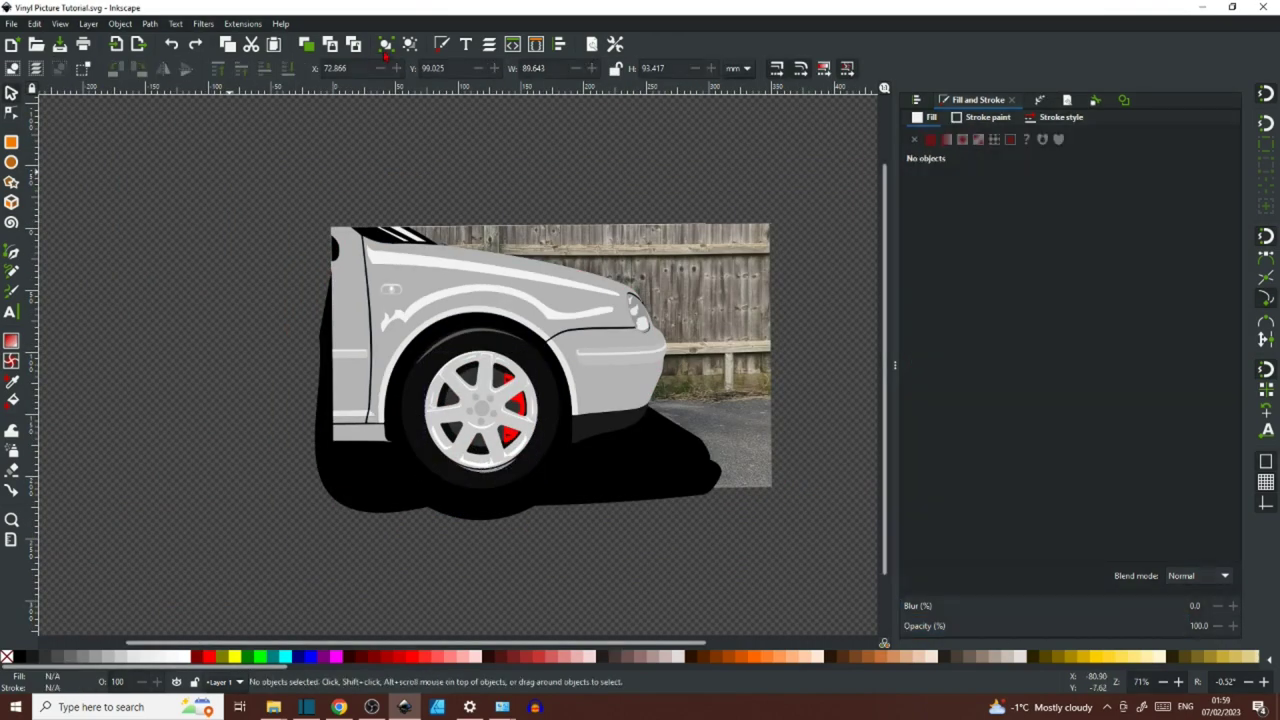
pyautogui.hotkey('ctrl', 'g')
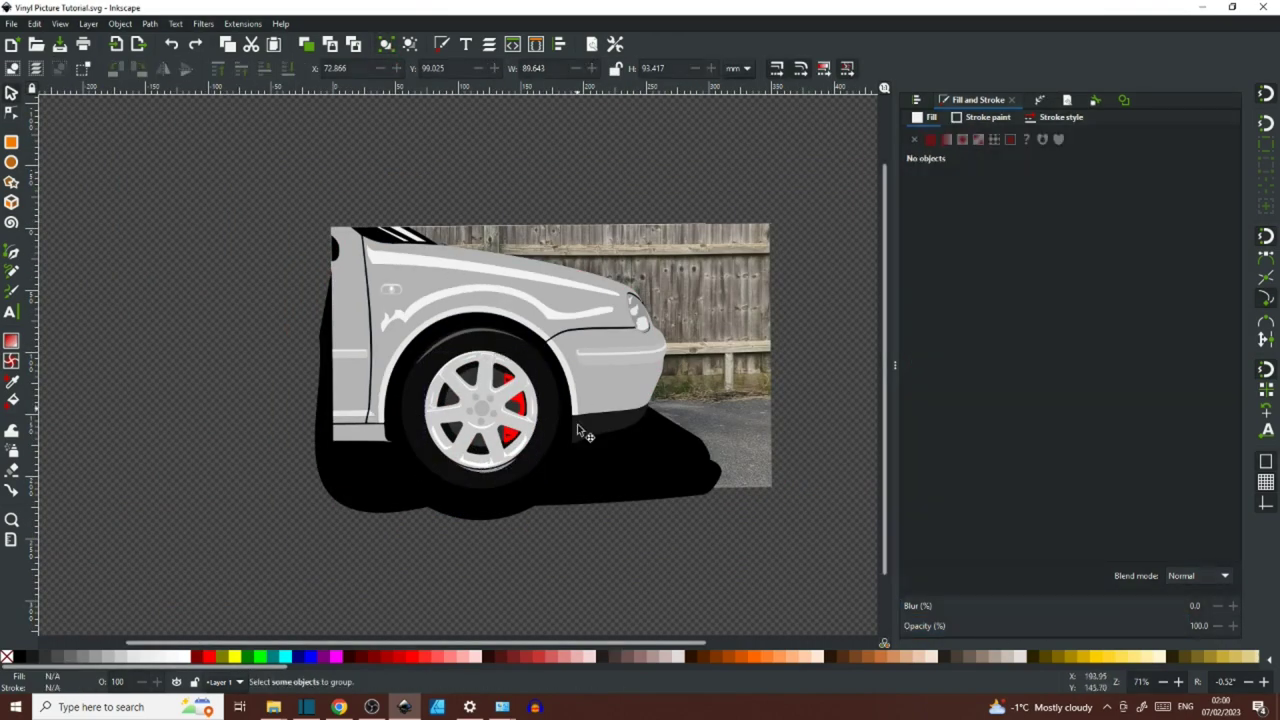
pyautogui.moveTo(566, 567); pyautogui.dragTo(558, 450)
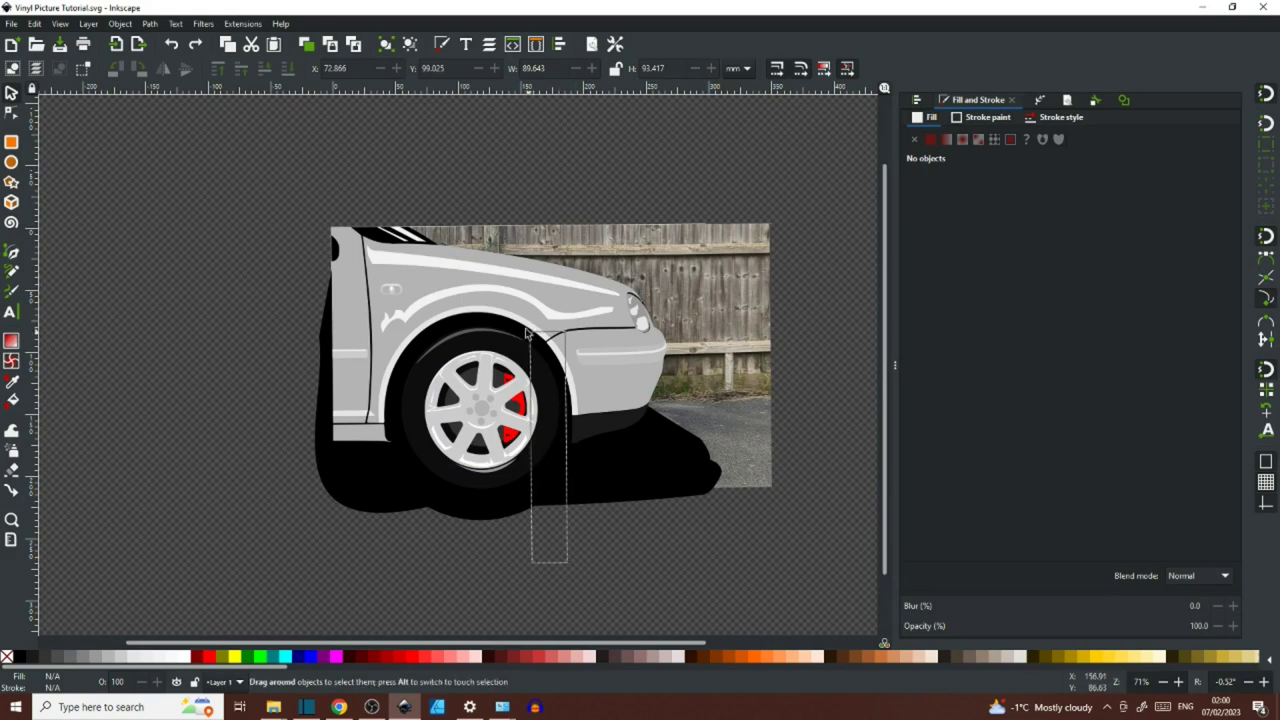
pyautogui.moveTo(527, 332); pyautogui.dragTo(393, 322)
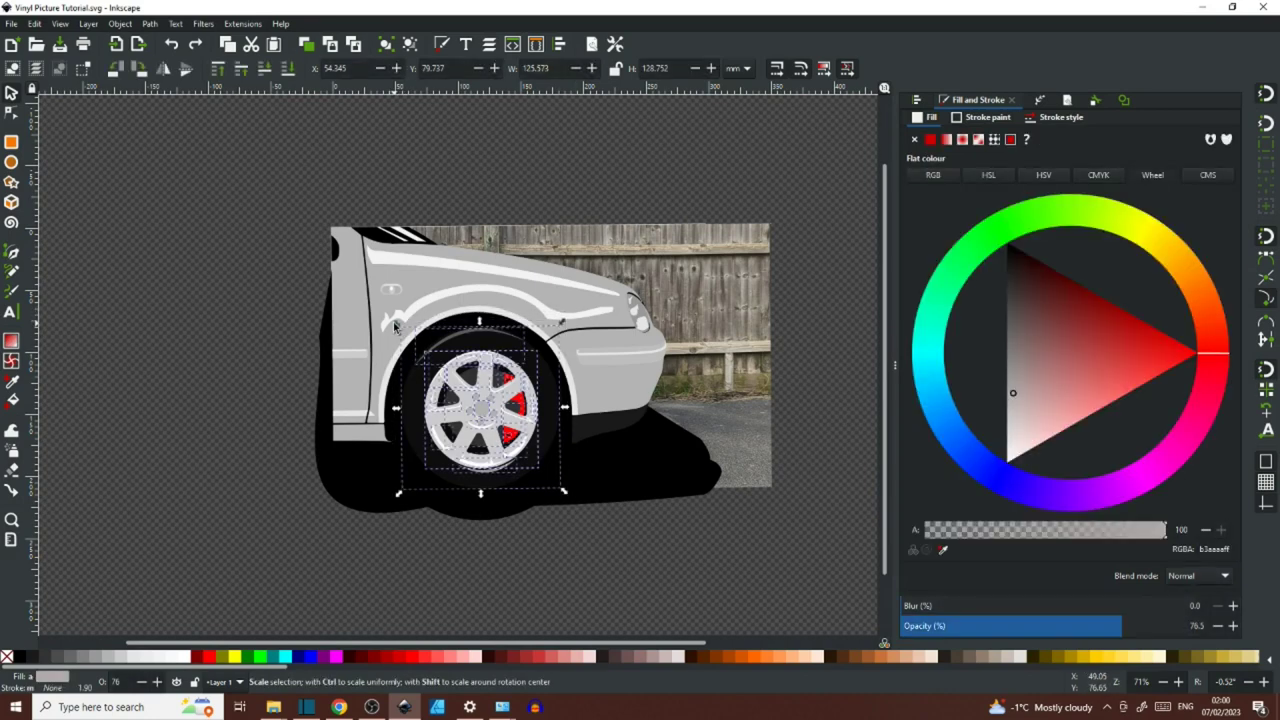
pyautogui.click(388, 46)
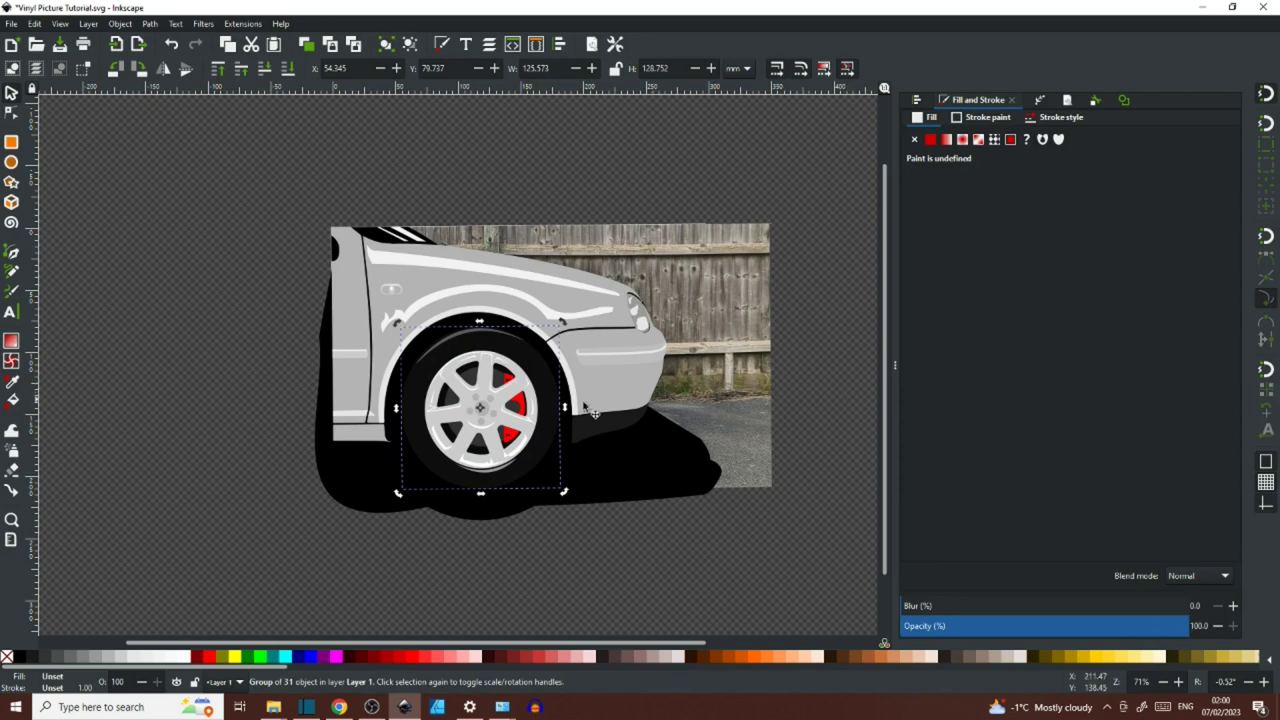
# - Move the wheel group up about 9 mm and slightly left, closer into the wheel arch
pyautogui.moveTo(488, 404); pyautogui.dragTo(478, 387)
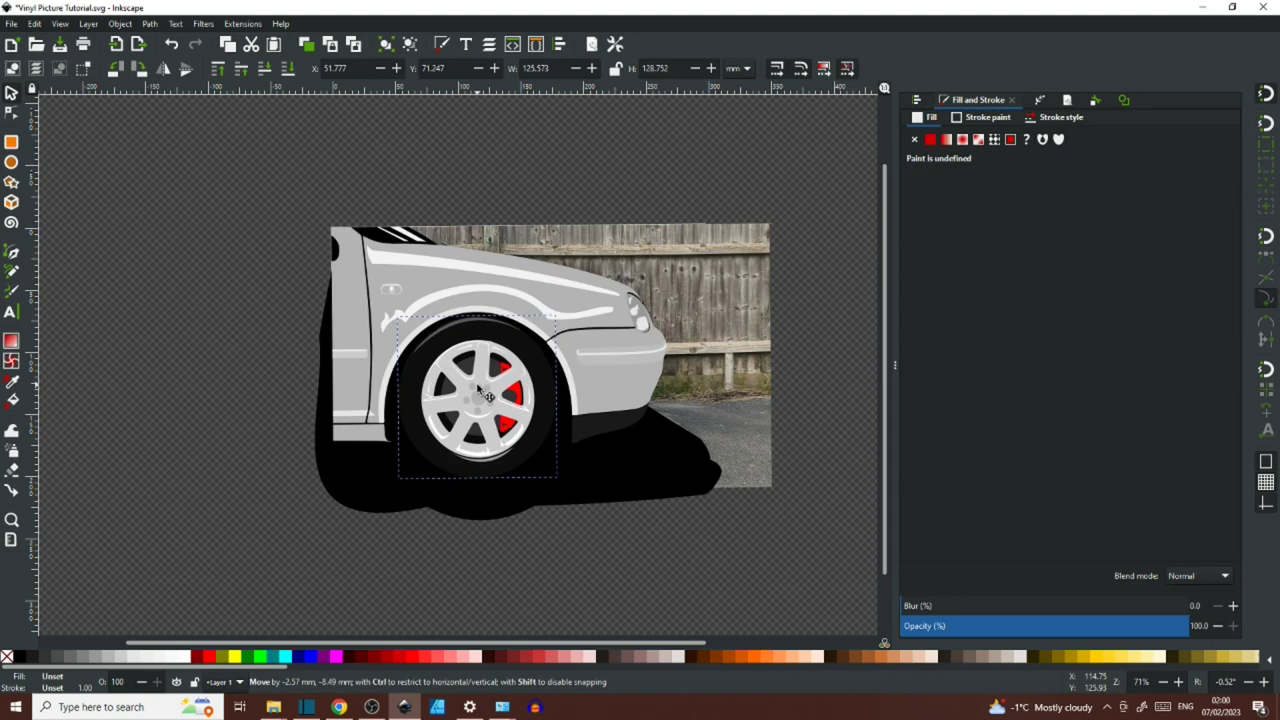
pyautogui.moveTo(478, 388); pyautogui.dragTo(478, 387)
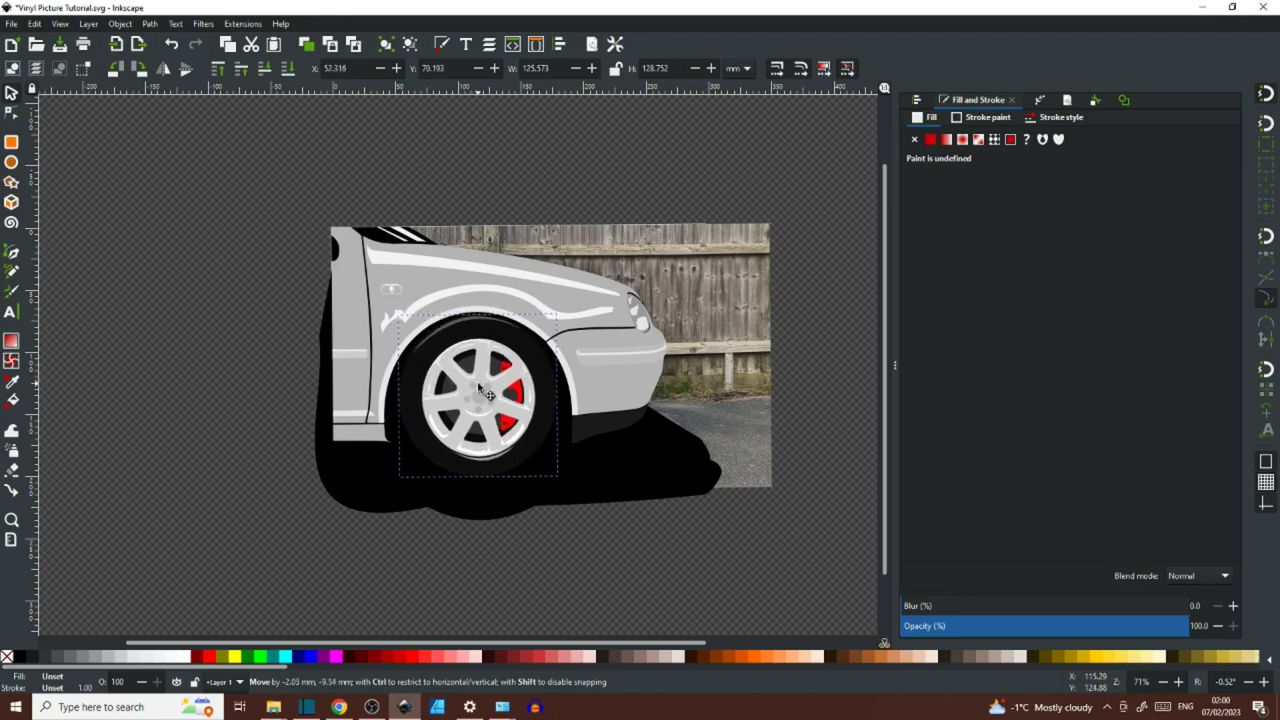
pyautogui.click(268, 430)
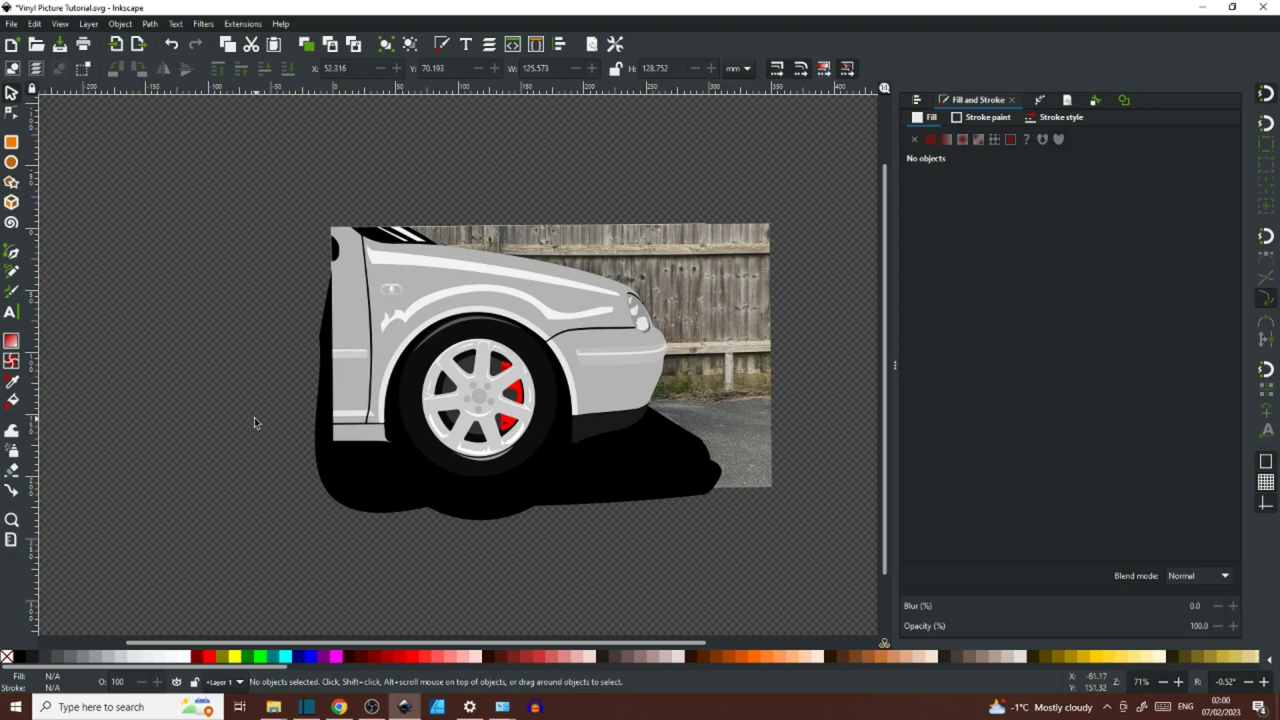
# - Move the reference photo out from behind the drawing to the empty canvas far left of the car
pyautogui.keyDown('ctrl'); pyautogui.scroll(-1, 730, 330); pyautogui.keyUp('ctrl')
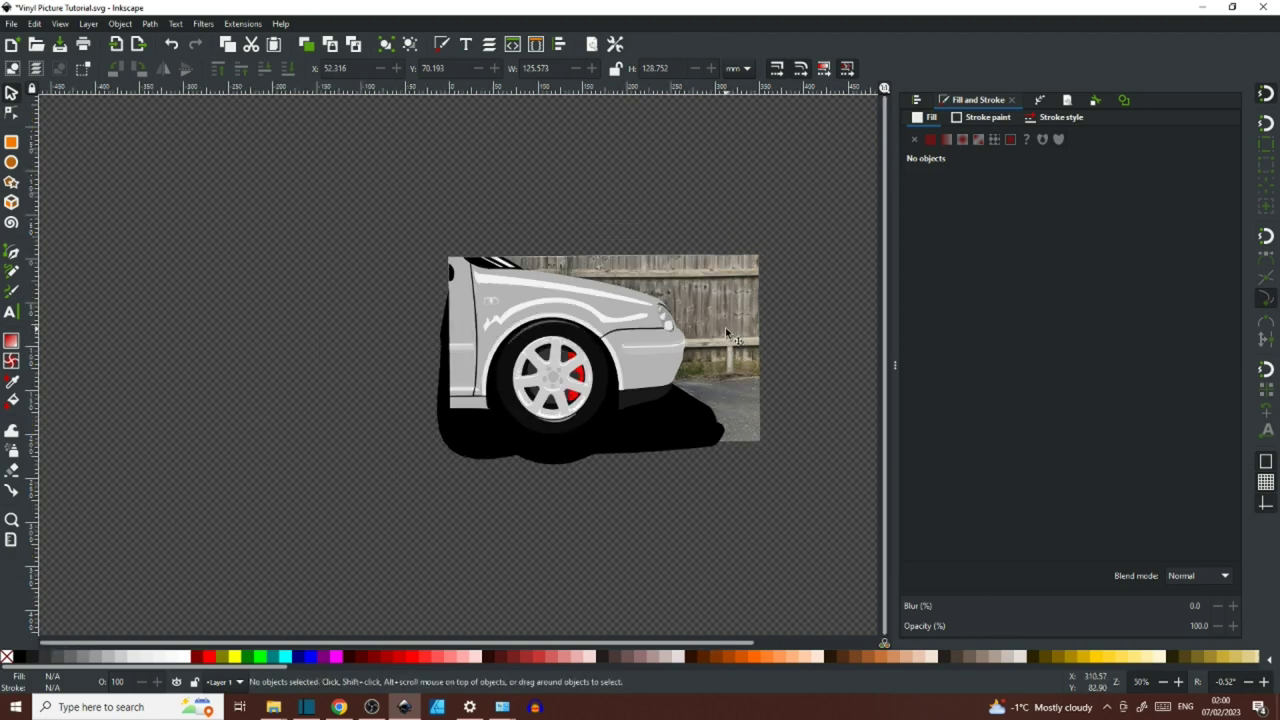
pyautogui.moveTo(728, 323); pyautogui.dragTo(733, 153)
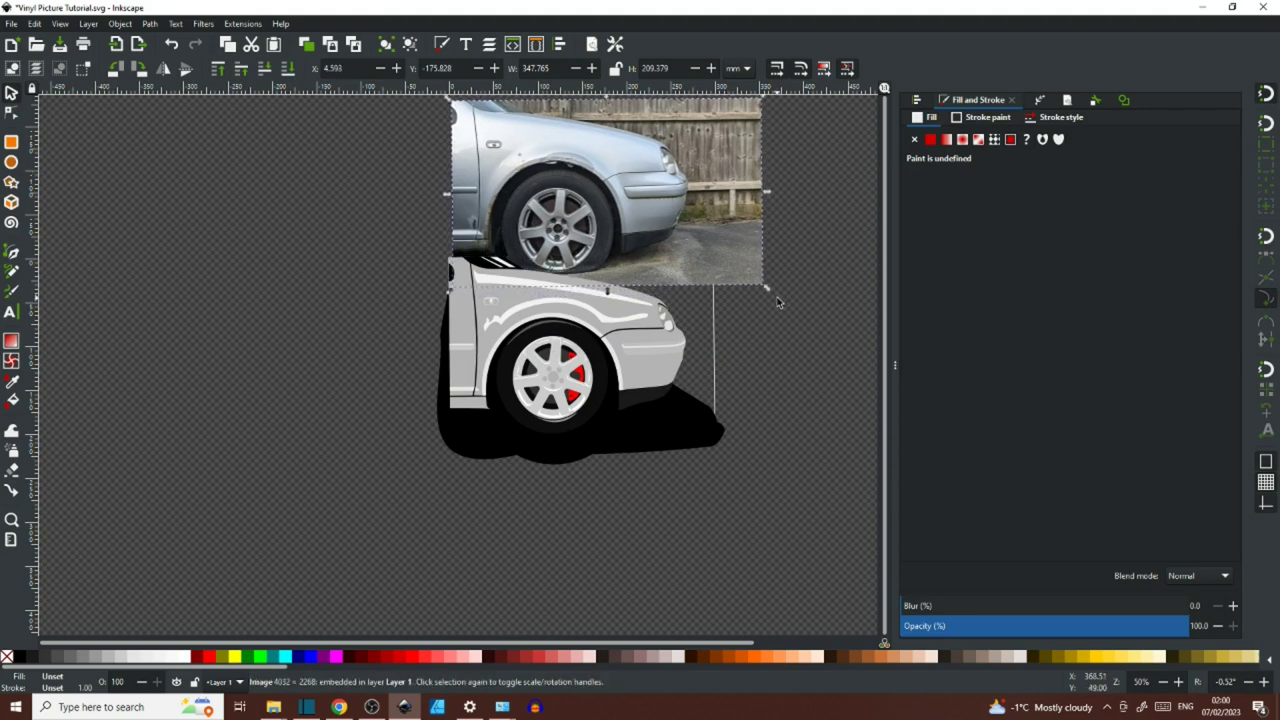
pyautogui.scroll(1, 716, 285)
pyautogui.moveTo(716, 286); pyautogui.dragTo(718, 266)
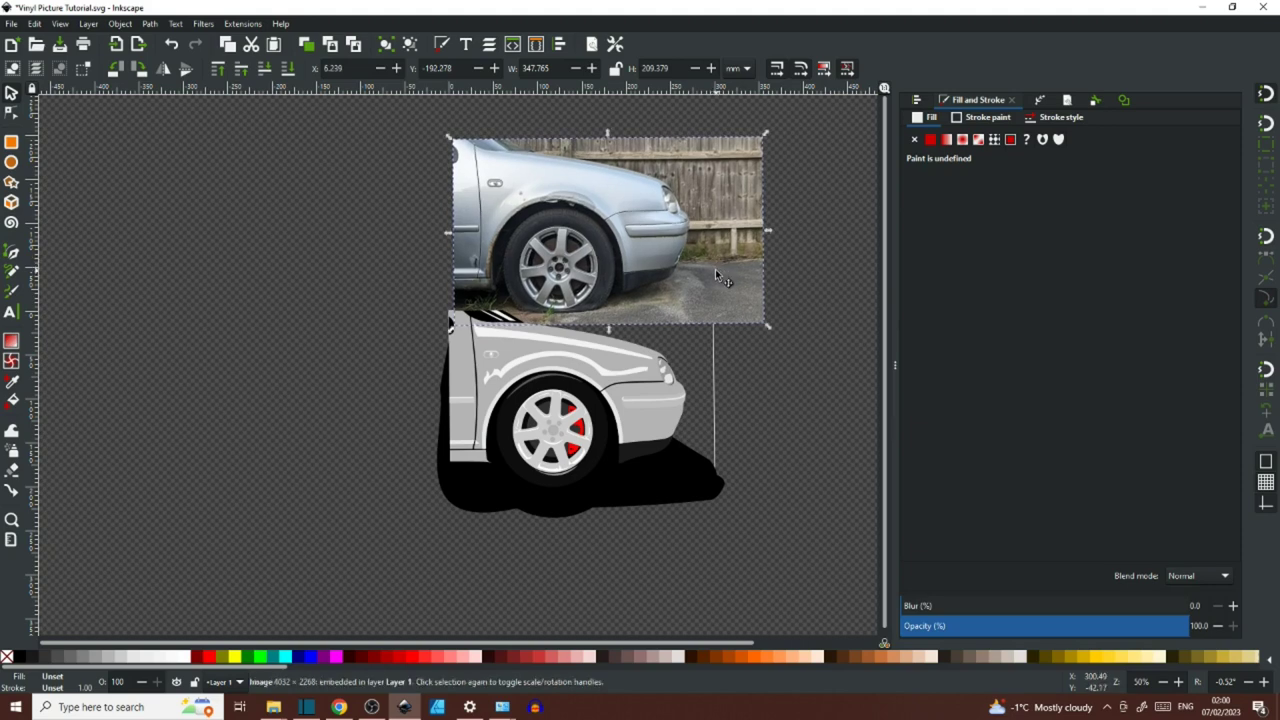
pyautogui.moveTo(715, 269); pyautogui.dragTo(30, 566)
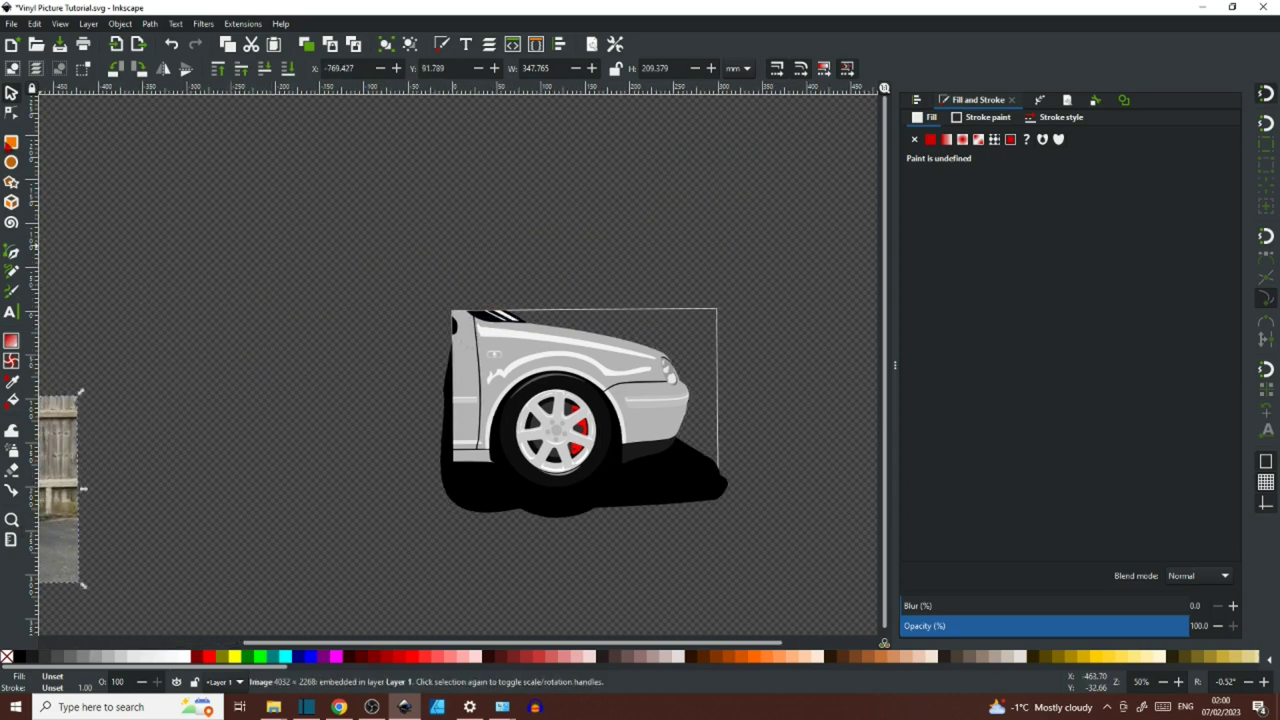
# - Draw a rectangle about 584 × 423 mm over the car, fill it red and send it to the back
pyautogui.press('r')
pyautogui.moveTo(337, 143)
pyautogui.mouseDown()
pyautogui.moveTo(408, 289)
pyautogui.moveTo(829, 443)
pyautogui.moveTo(859, 515)
pyautogui.mouseUp()
pyautogui.click(200, 656)
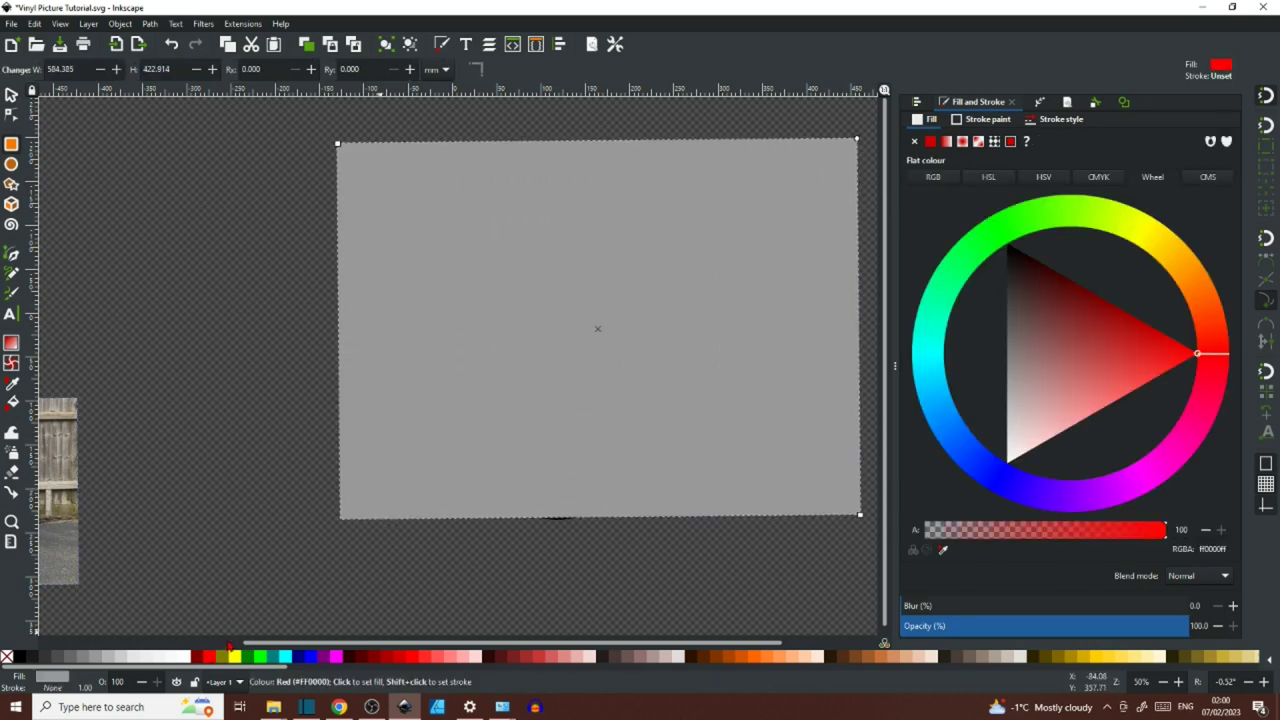
pyautogui.press('s')
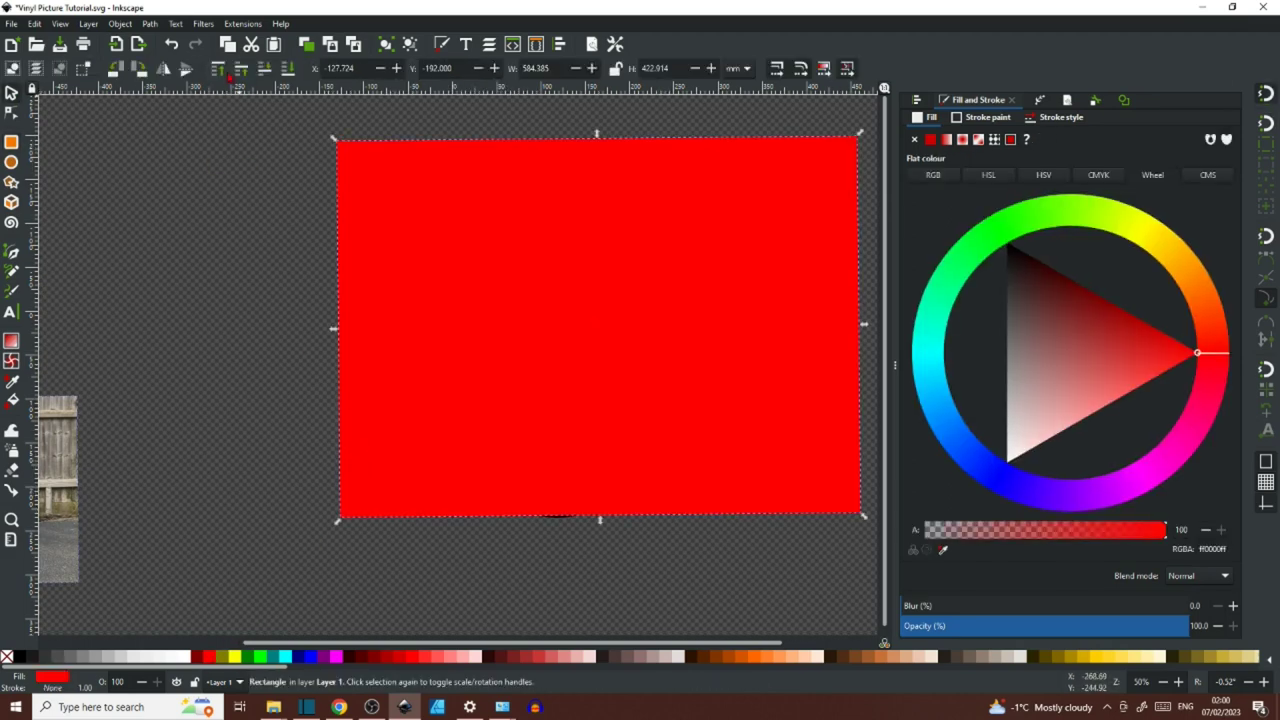
pyautogui.click(286, 72)
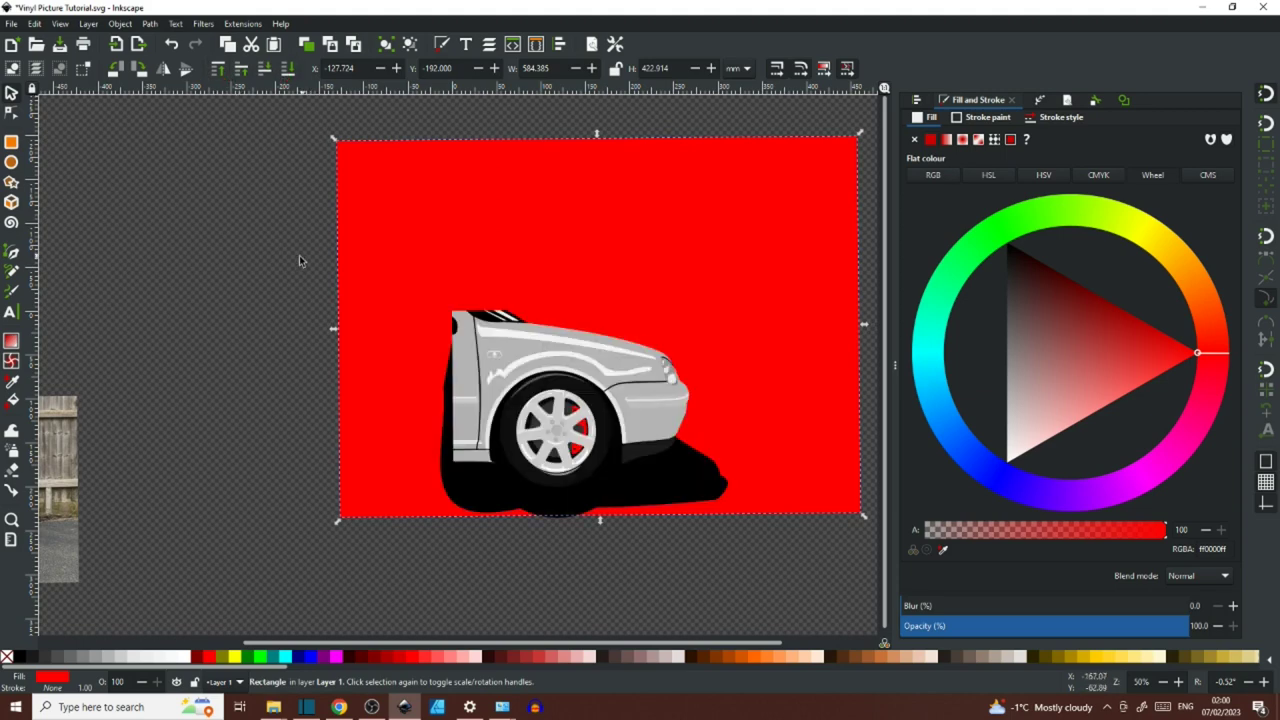
# - Align the red background with the car's left edge and resize it to about 506 × 203 mm, with its top at the car's top
pyautogui.moveTo(511, 267); pyautogui.dragTo(622, 241)
pyautogui.hscroll(6, 660, 577)
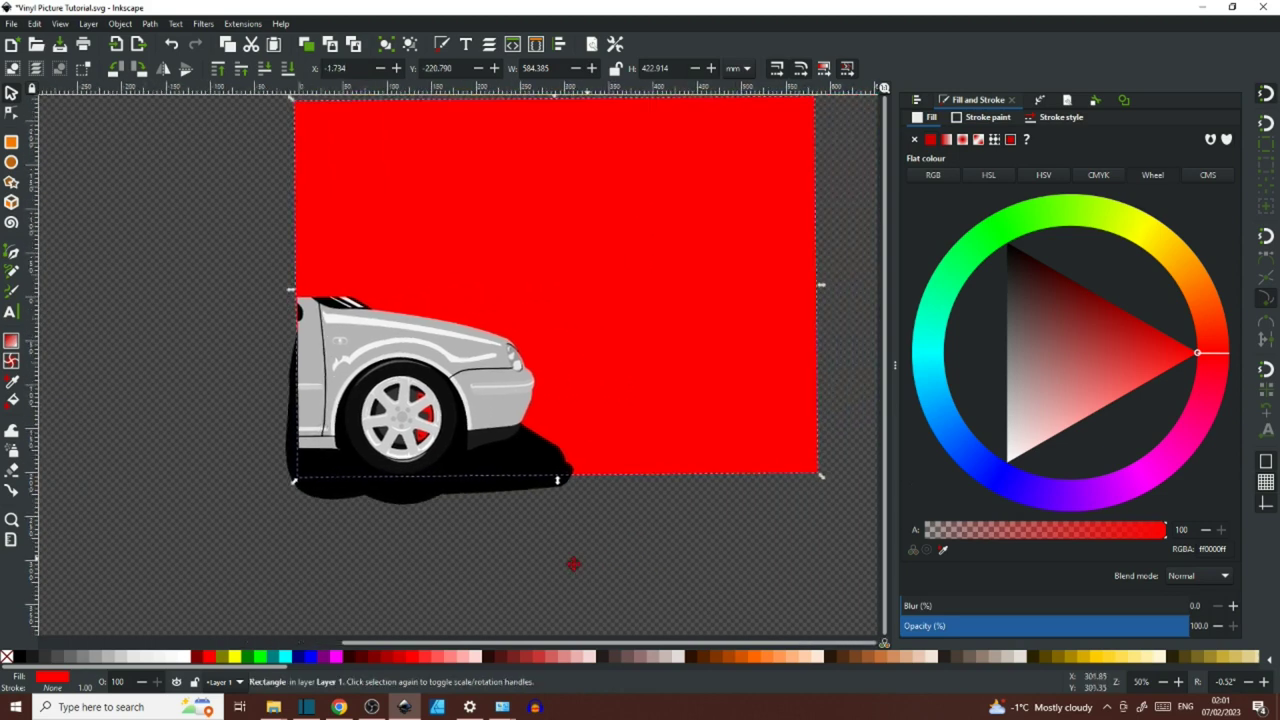
pyautogui.scroll(1, 540, 390)
pyautogui.moveTo(445, 128); pyautogui.dragTo(455, 373)
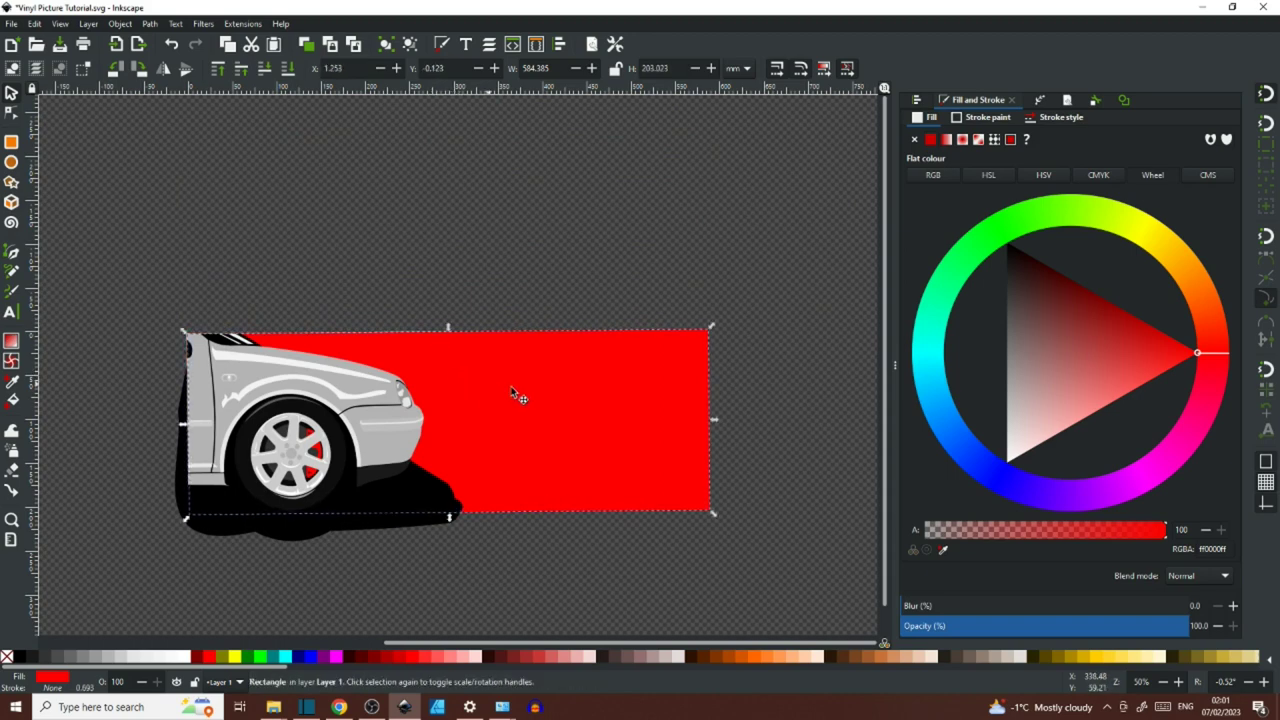
pyautogui.moveTo(715, 419); pyautogui.dragTo(646, 428)
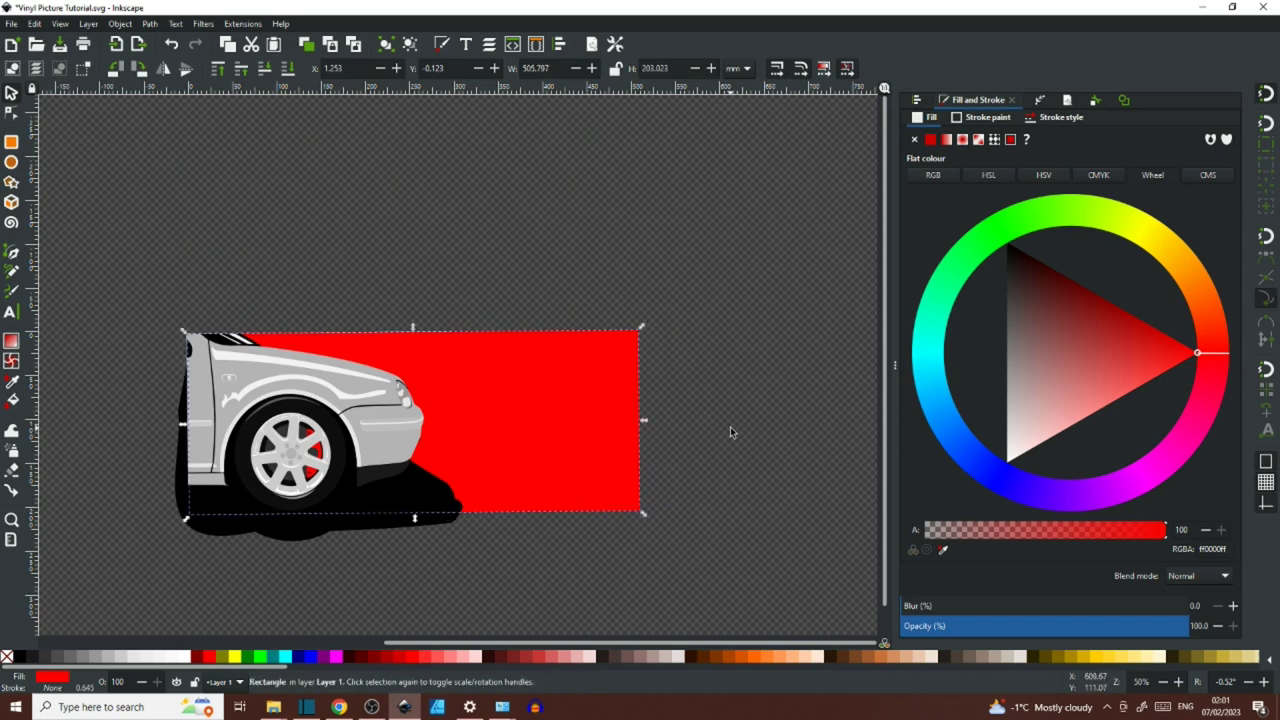
pyautogui.click(730, 426)
pyautogui.moveTo(509, 535); pyautogui.dragTo(640, 511)
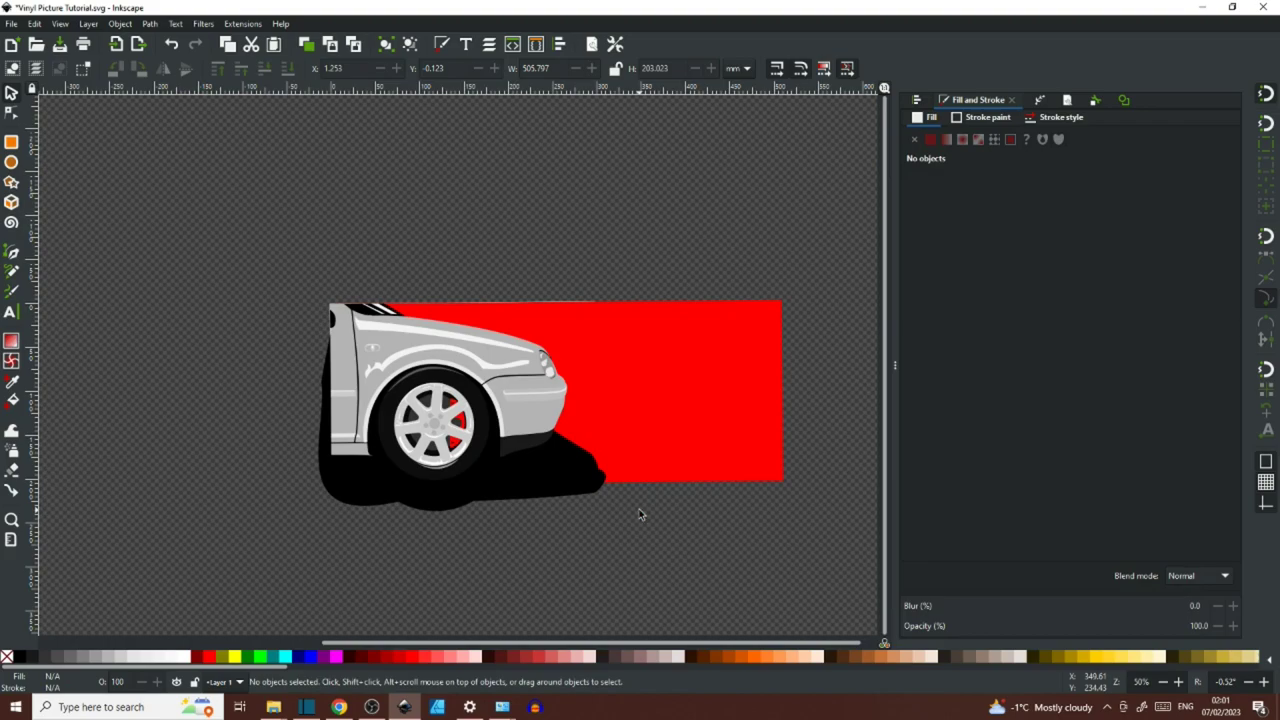